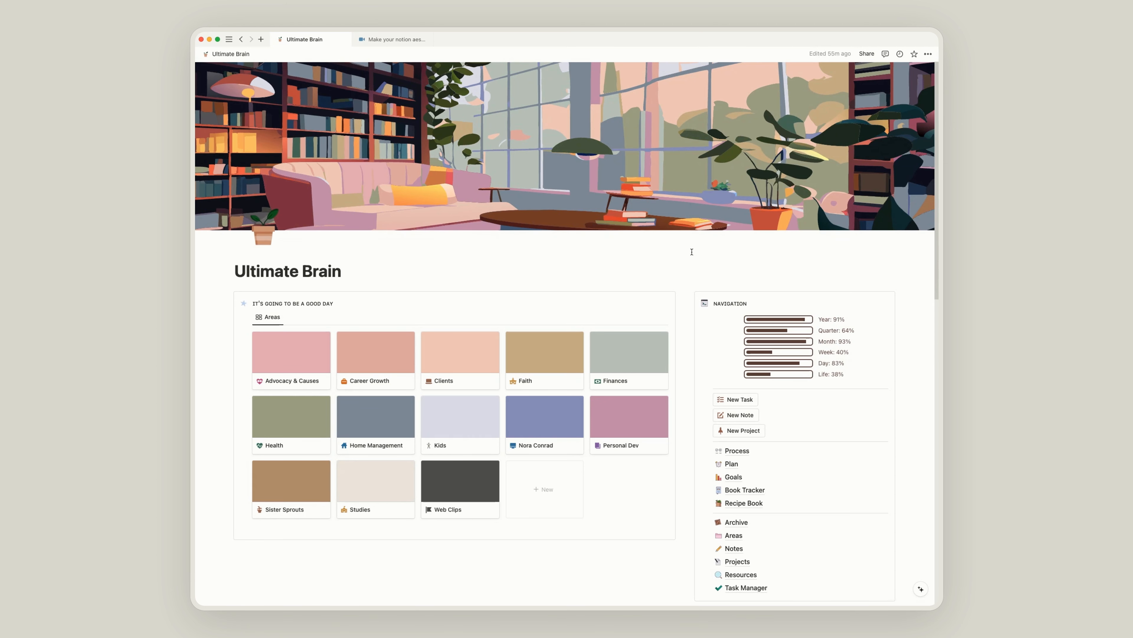
Open the "Make your notion aesthetic" page from the Ultimate Brain dashboard and expand its Fonts toggle
{"action": "scroll", "coordinate": [692, 251], "scroll_direction": "down", "scroll_amount": 5}
{"action": "scroll", "coordinate": [692, 252], "scroll_direction": "down", "scroll_amount": 5}
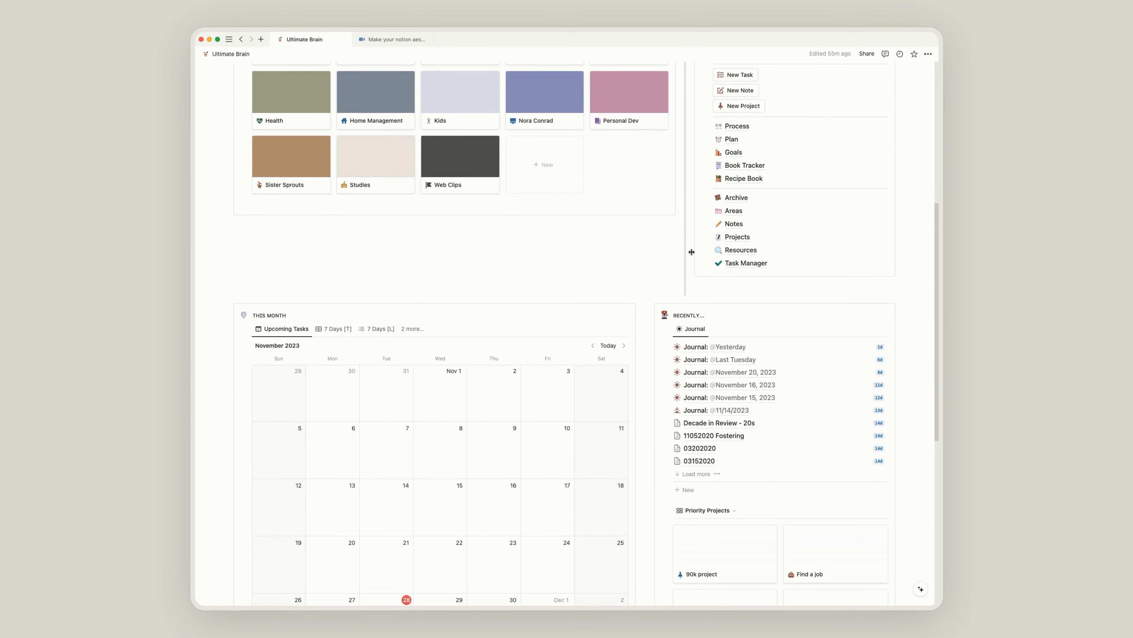
{"action": "scroll", "coordinate": [692, 254], "scroll_direction": "up", "scroll_amount": 10}
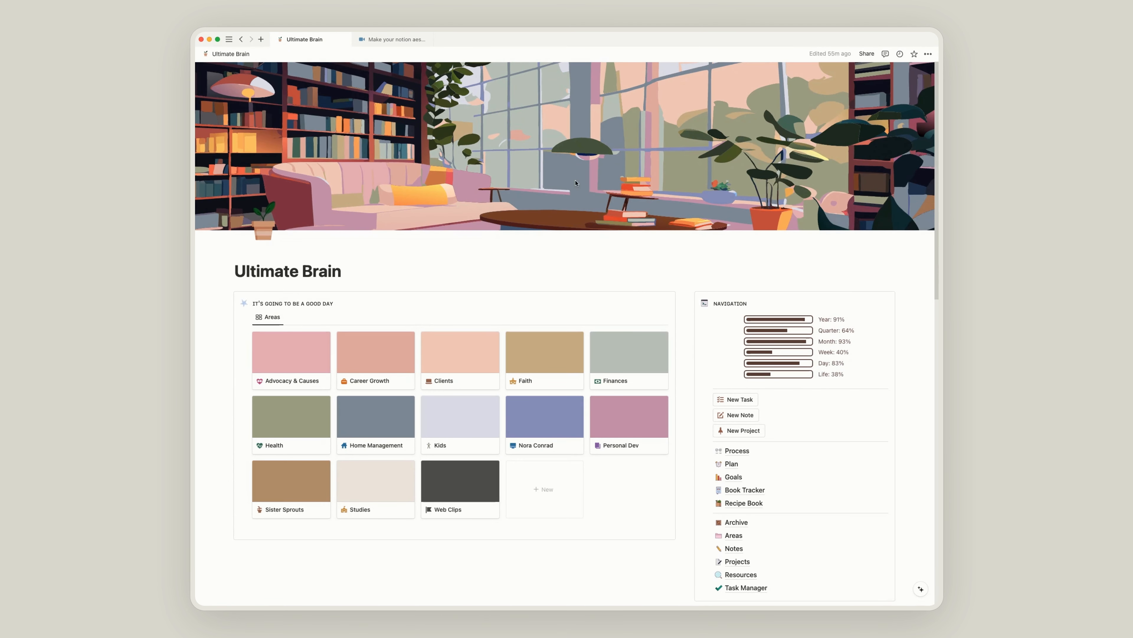
{"action": "left_click", "coordinate": [402, 41]}
{"action": "left_click", "coordinate": [422, 324]}
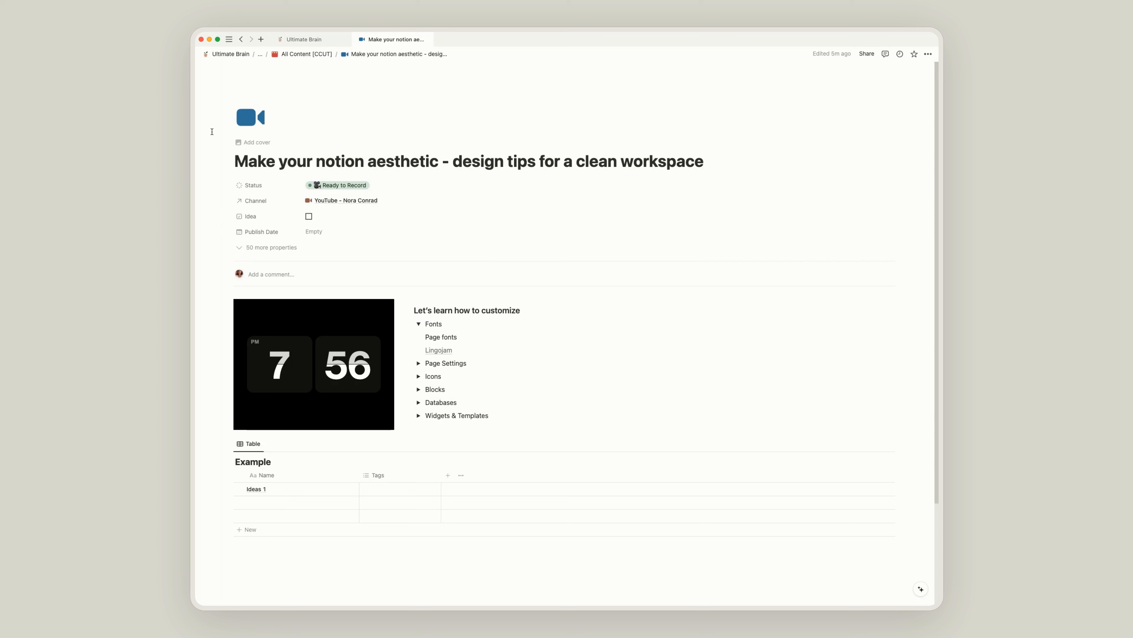
Try the Mono and Serif font styles on the page and return it to the Default style
{"action": "left_click", "coordinate": [927, 56]}
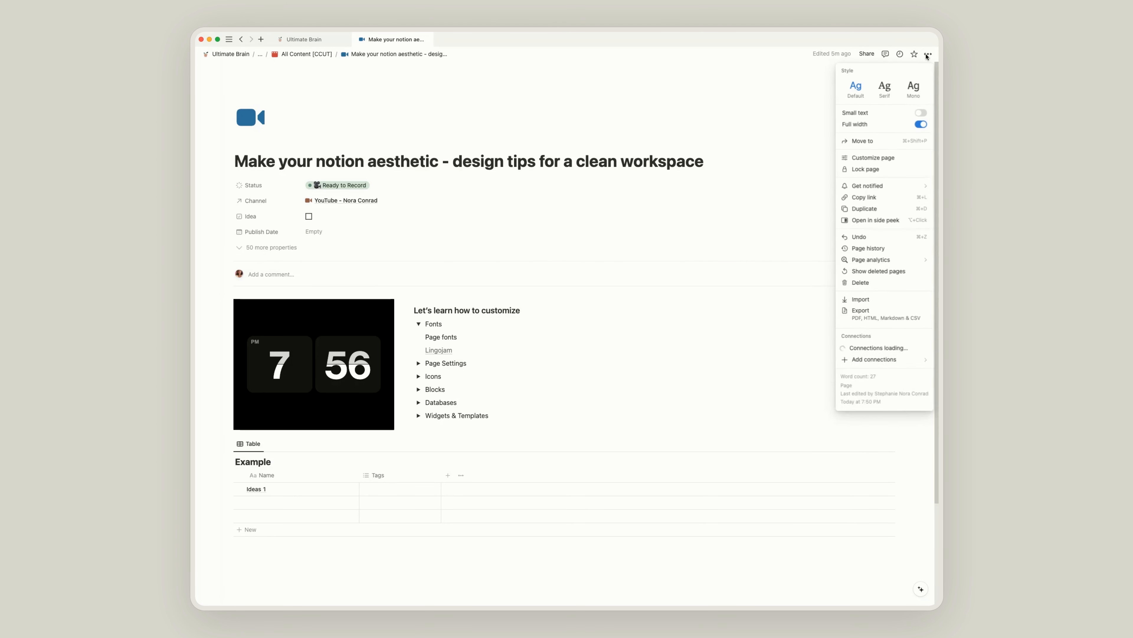
{"action": "left_click", "coordinate": [879, 88]}
{"action": "left_click", "coordinate": [918, 92]}
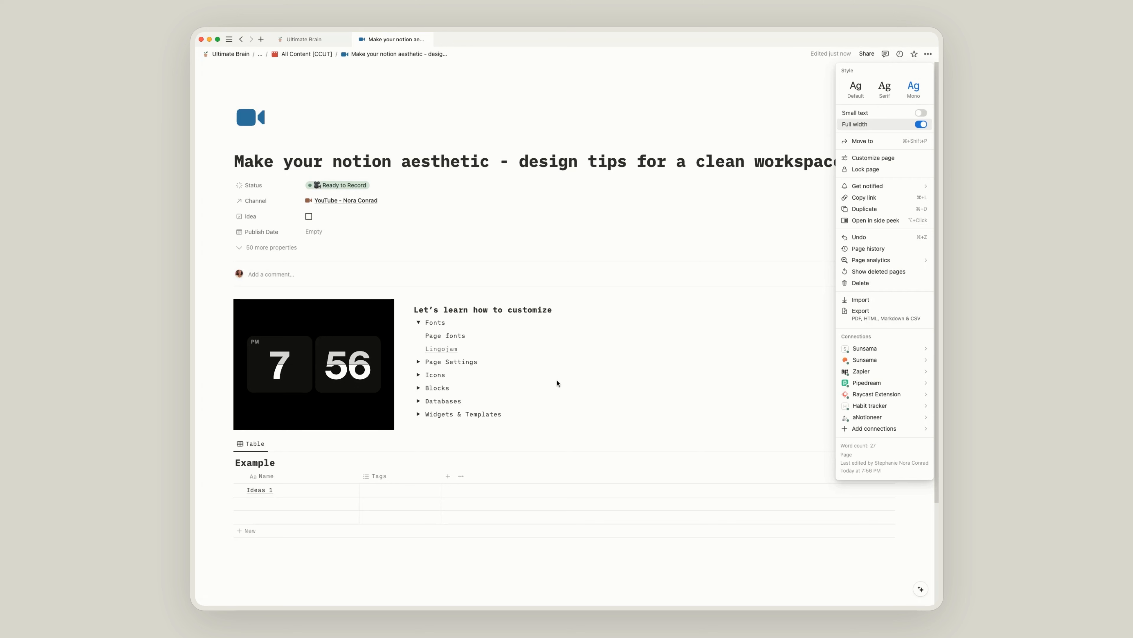
{"action": "left_click", "coordinate": [894, 85]}
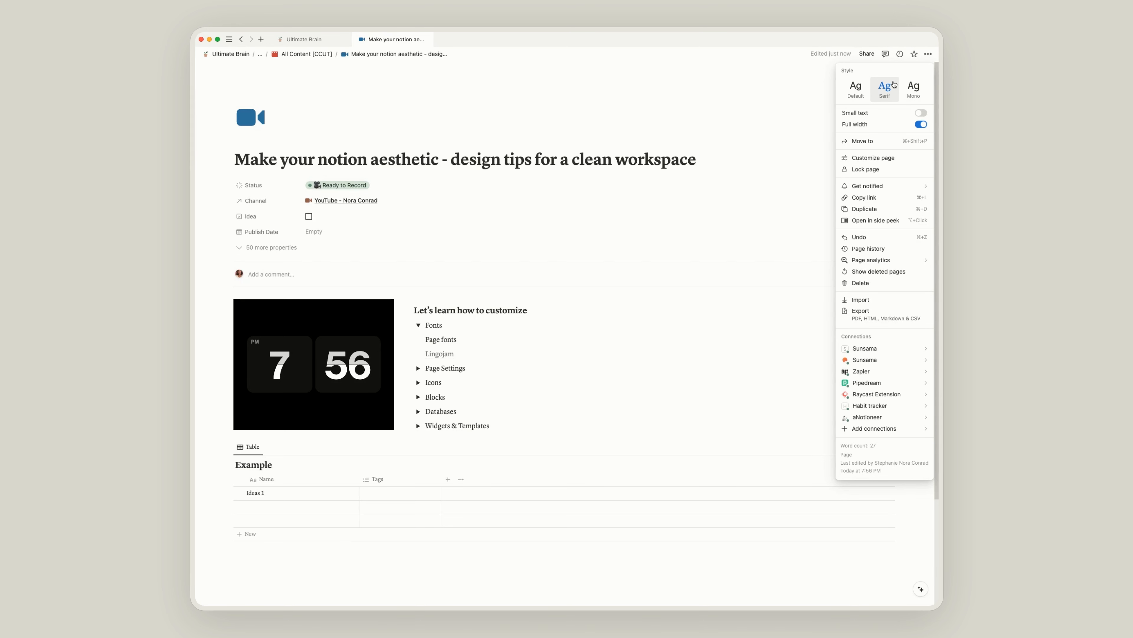
{"action": "left_click", "coordinate": [856, 86]}
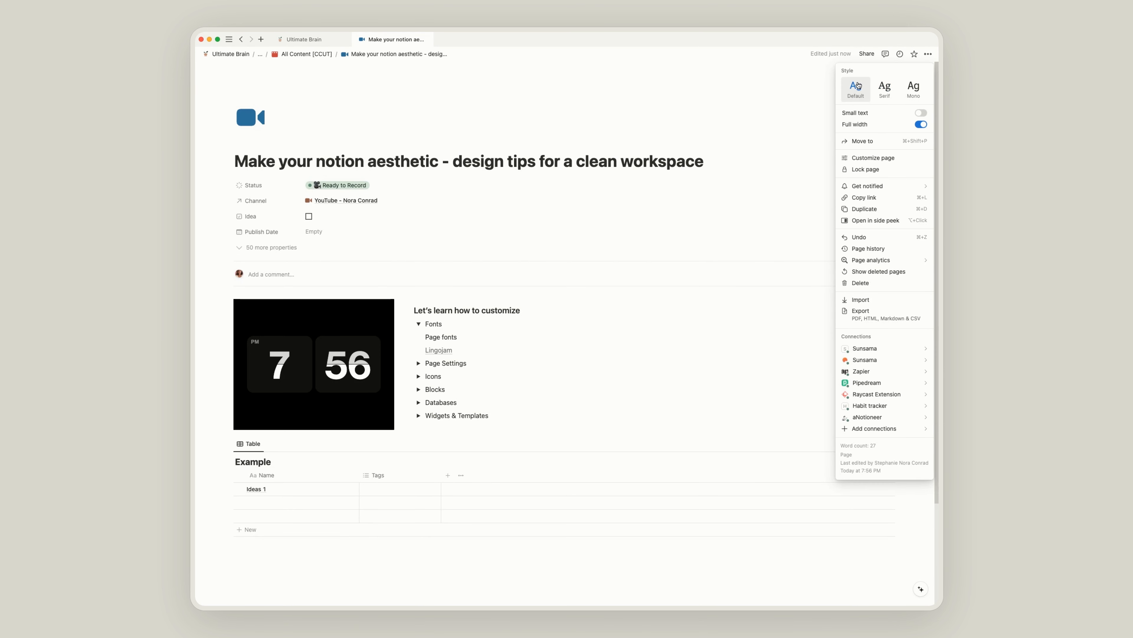
{"action": "left_click", "coordinate": [541, 357]}
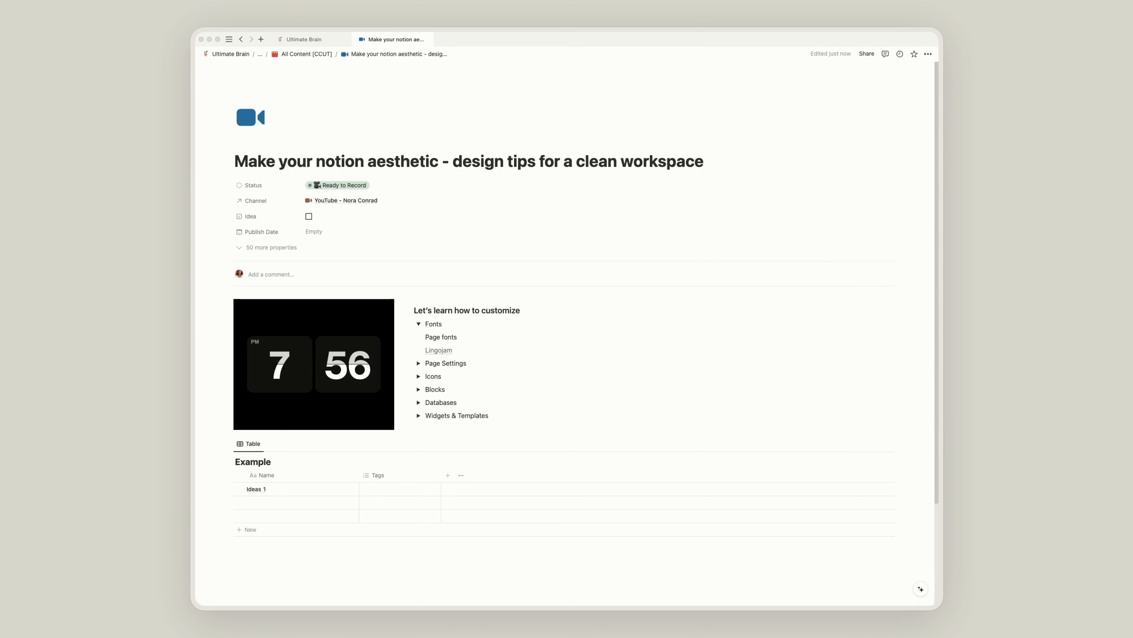
Replace the "Let's learn how to customize" heading with double-struck lettering and add small-caps, script and emoji-decorated copies among the toggles
{"action": "triple_click", "coordinate": [485, 310]}
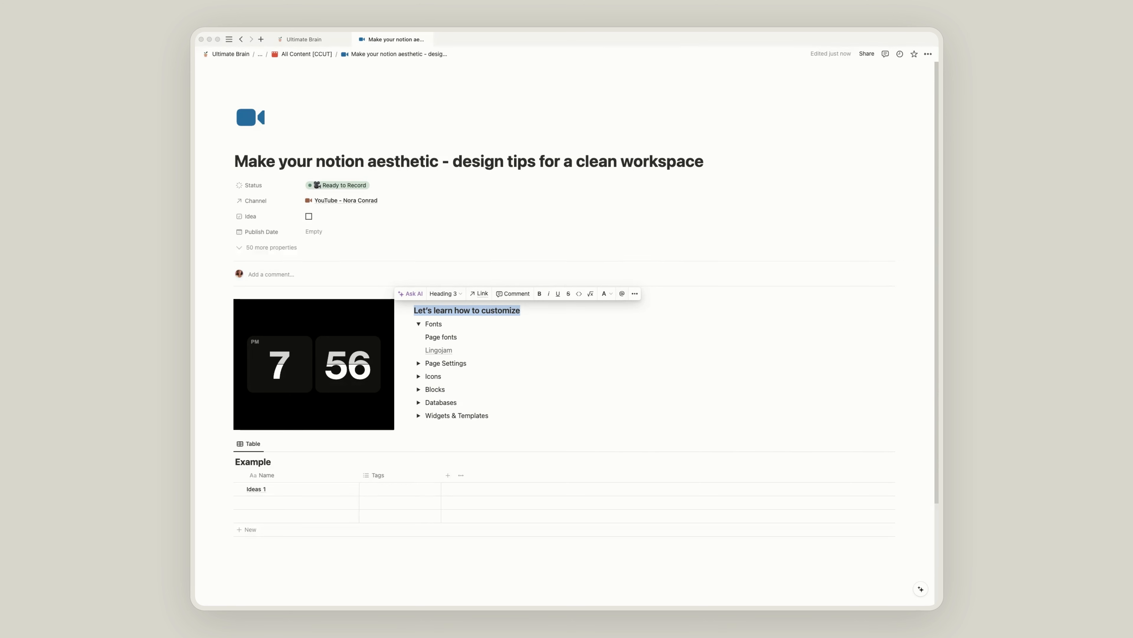
{"action": "type", "text": "𝕃𝕖𝕥’𝕤 𝕝𝕖𝕒𝕣𝕟 𝕙𝕠𝕨 𝕥𝕠 𝕔𝕦𝕤𝕥𝕠𝕞𝕚𝕫𝕖"}
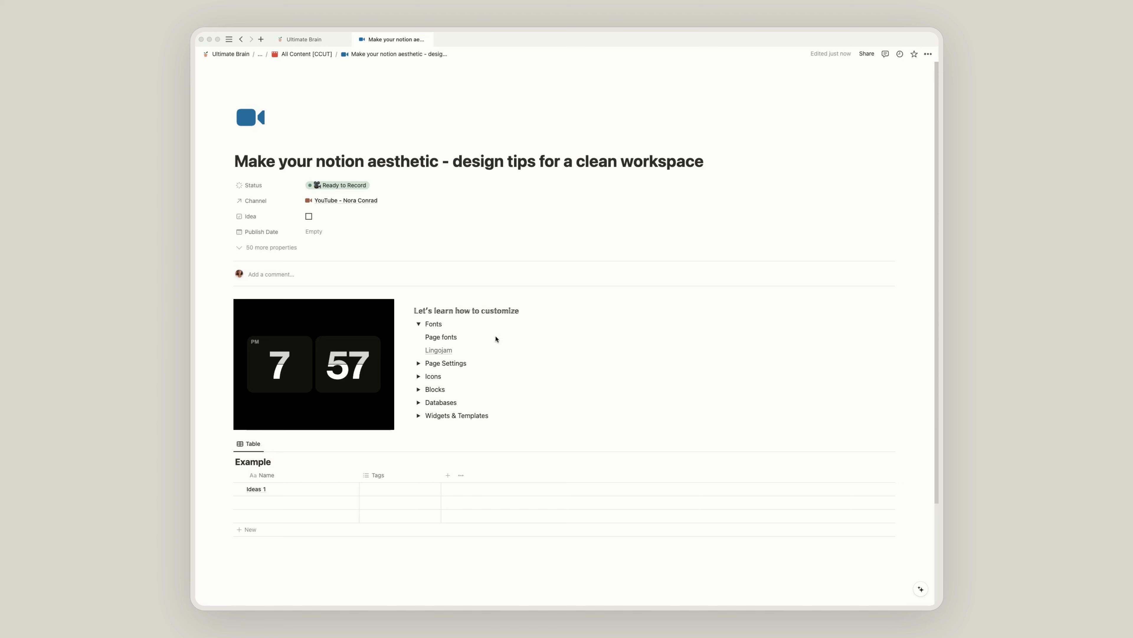
{"action": "left_click", "coordinate": [458, 429]}
{"action": "left_click", "coordinate": [479, 351]}
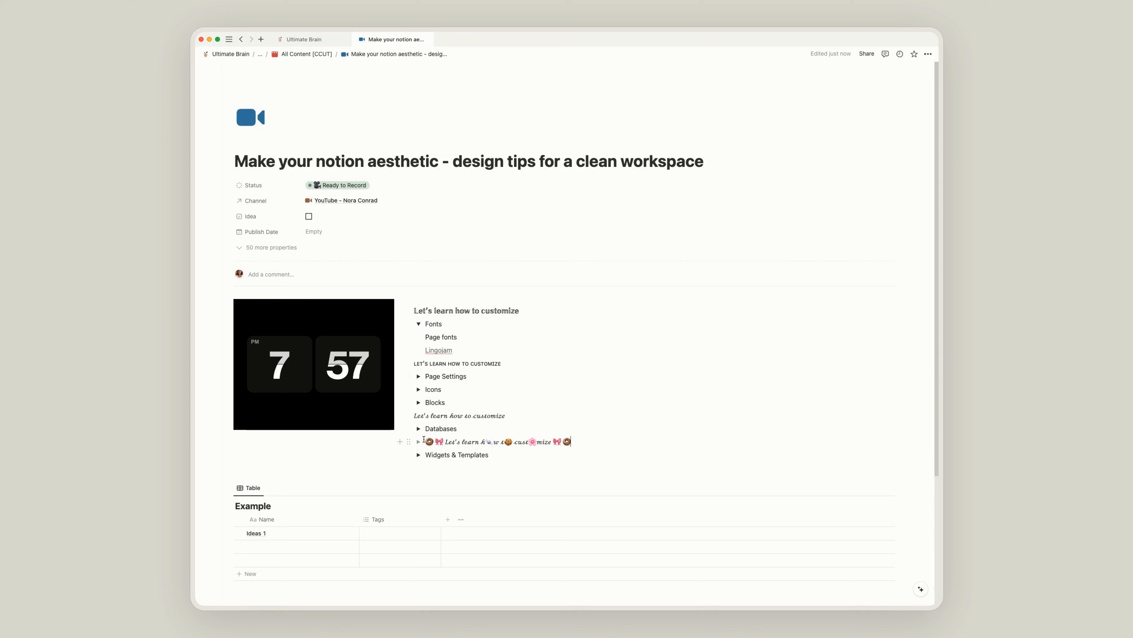
Delete the emoji-decorated and script copies of "Let's learn how to customize" from the toggle list
{"action": "left_click", "coordinate": [408, 442]}
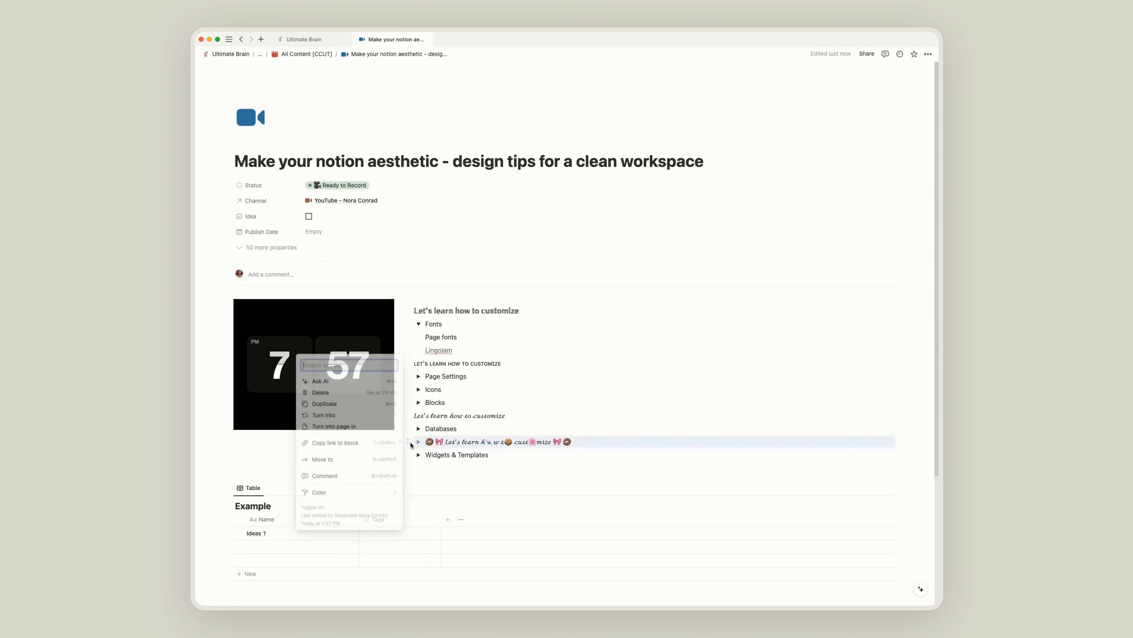
{"action": "key", "text": "Delete"}
{"action": "left_click", "coordinate": [409, 415]}
{"action": "key", "text": "Delete"}
Move the small-caps "Let's learn how to customize" line above the Fonts toggle and delete the double-struck heading
{"action": "left_click_drag", "start_coordinate": [407, 359], "coordinate": [409, 318]}
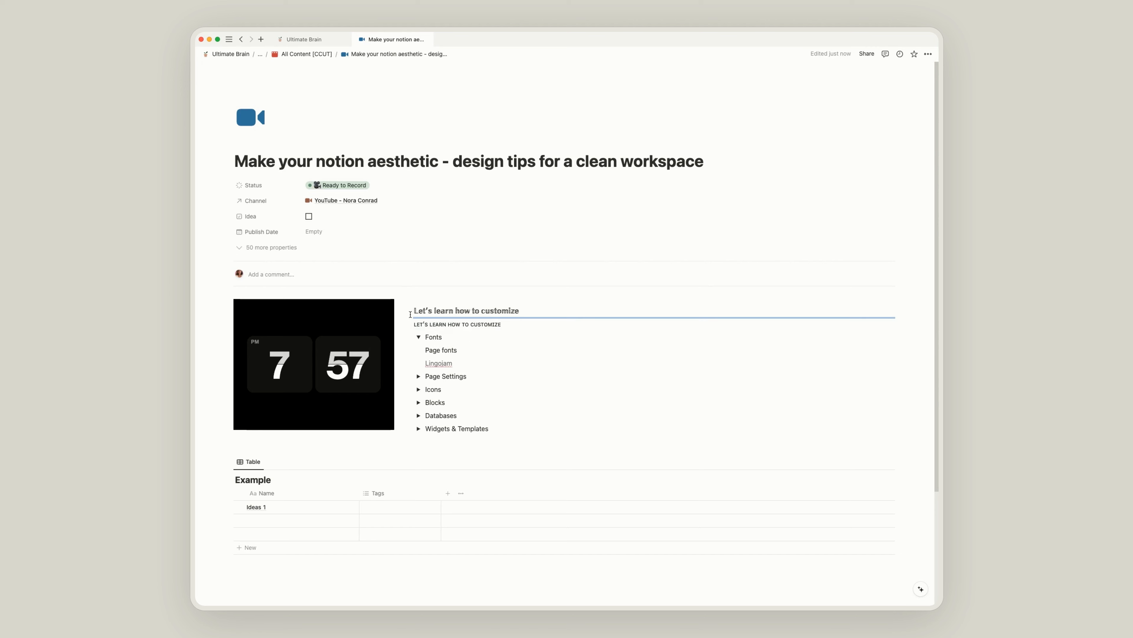
{"action": "left_click", "coordinate": [408, 310]}
{"action": "key", "text": "Delete"}
{"action": "left_click_drag", "start_coordinate": [502, 305], "coordinate": [429, 303]}
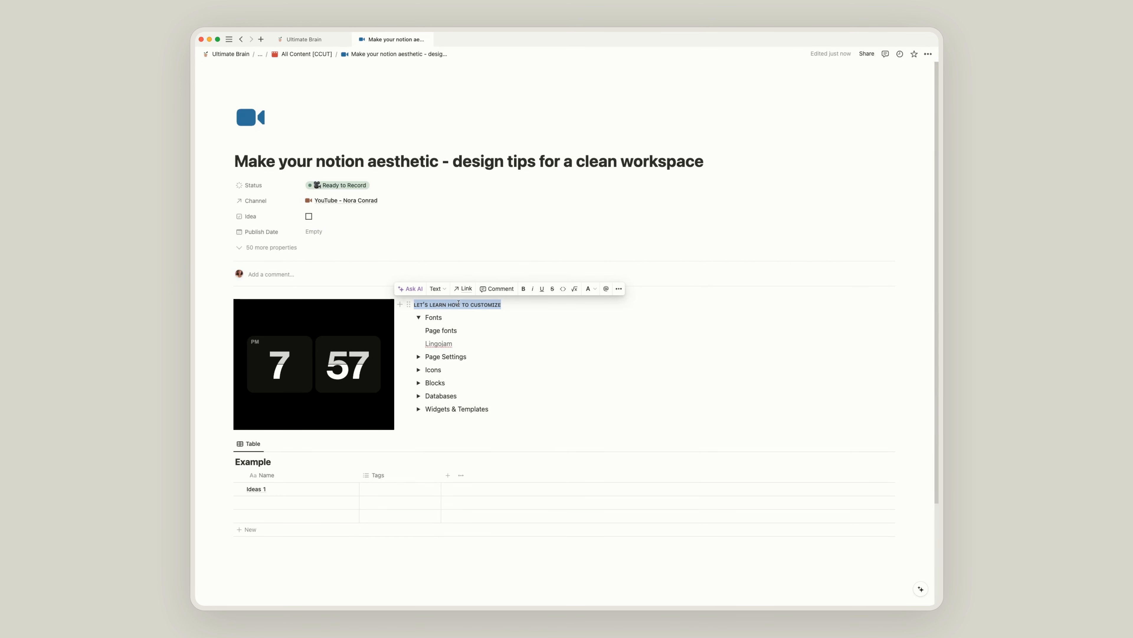
{"action": "left_click", "coordinate": [458, 304]}
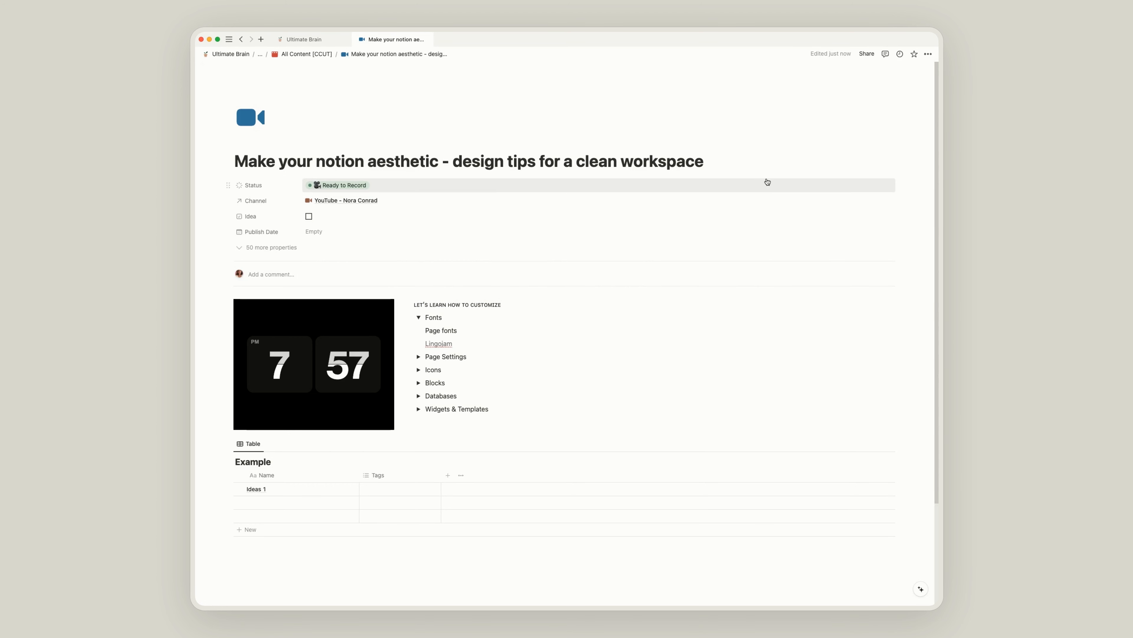
Replace the page title with a double-struck version of "Make your notion aesthetic - design tips for a clean workspace"
{"action": "left_click", "coordinate": [746, 162]}
{"action": "key", "text": "super+a"}
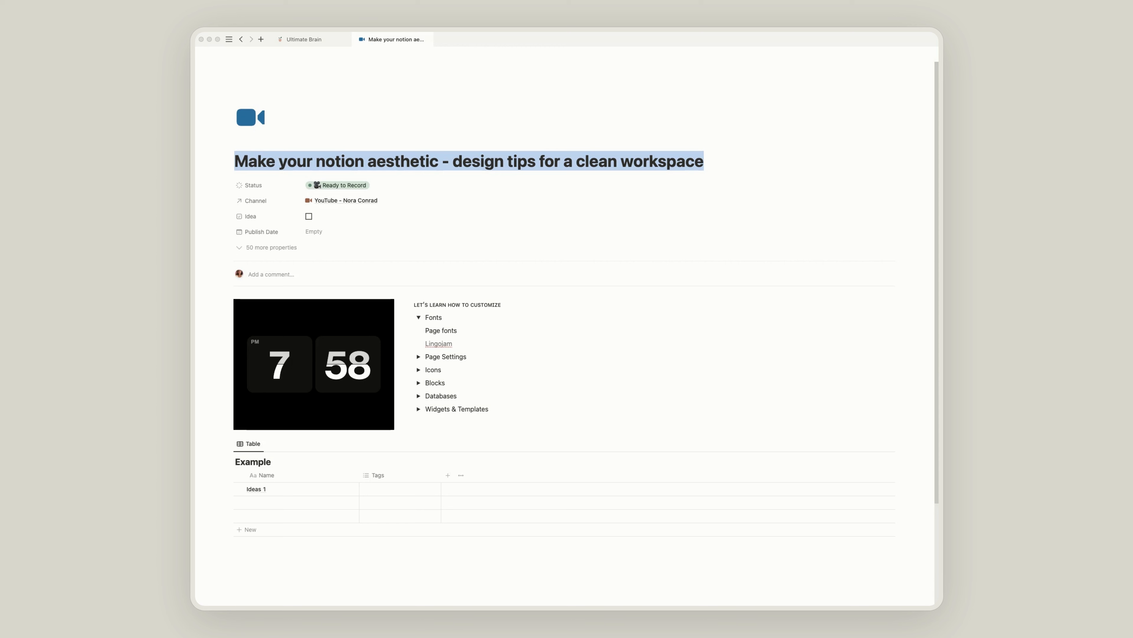
{"action": "type", "text": "Make your notion aesthetic - design tips for a clean workspace"}
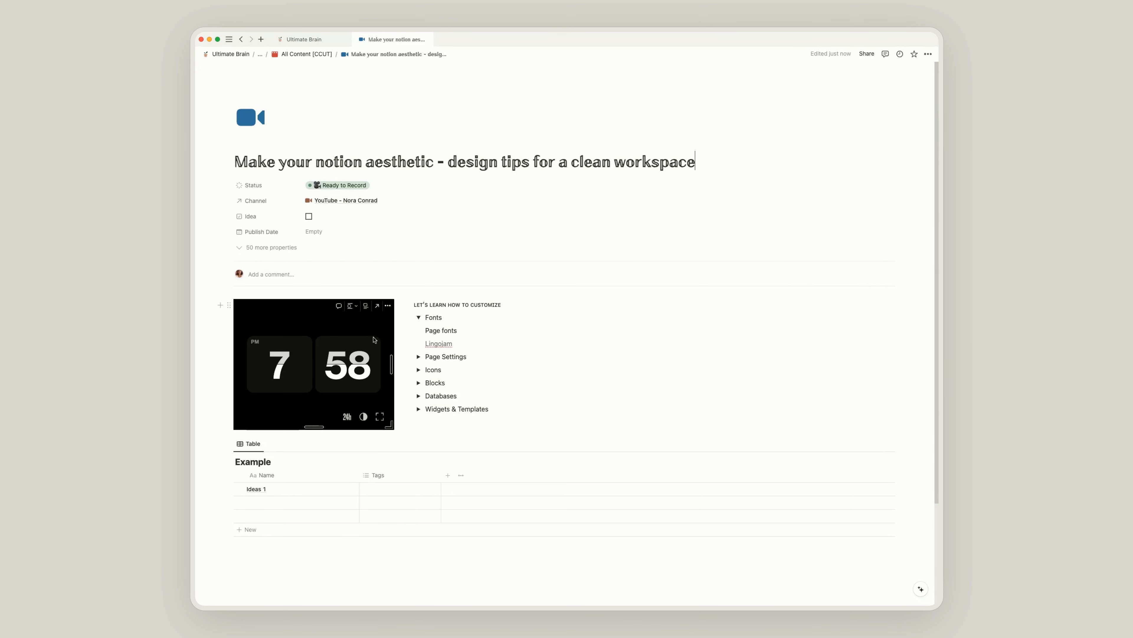
Collapse the Fonts toggle and expand the Page Settings toggle
{"action": "left_click_drag", "start_coordinate": [455, 343], "coordinate": [423, 343]}
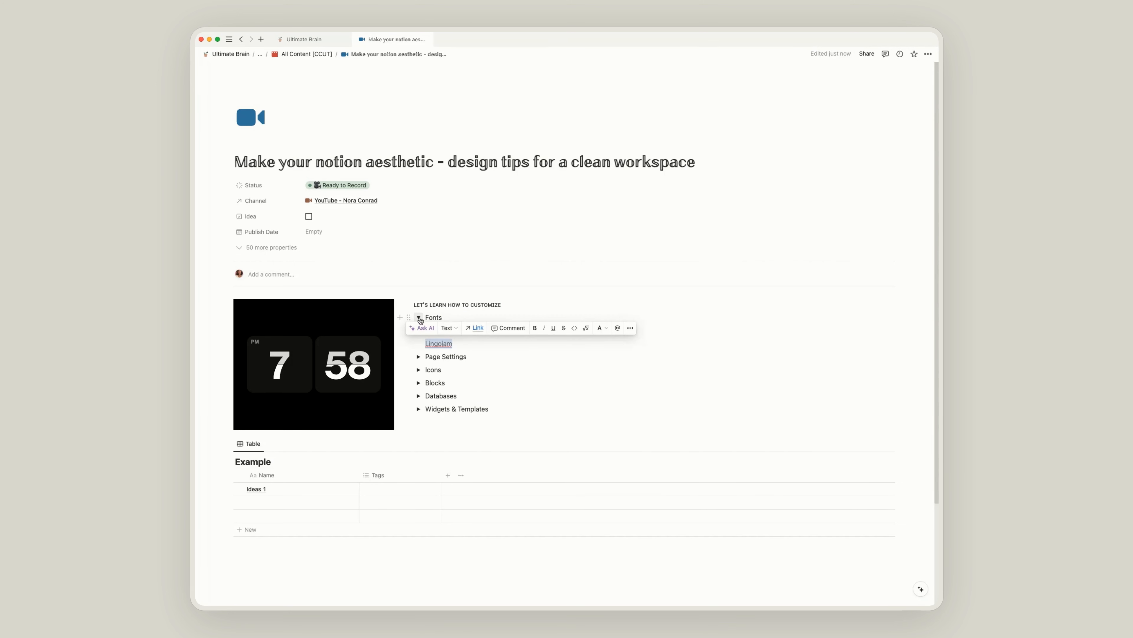
{"action": "left_click", "coordinate": [419, 317]}
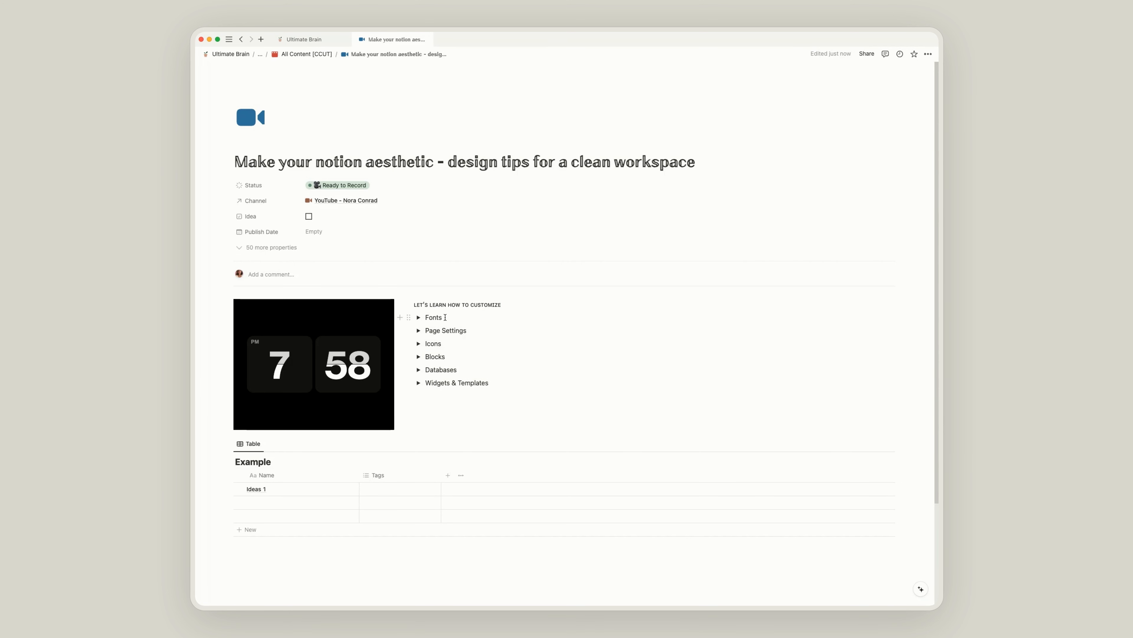
{"action": "left_click", "coordinate": [419, 331]}
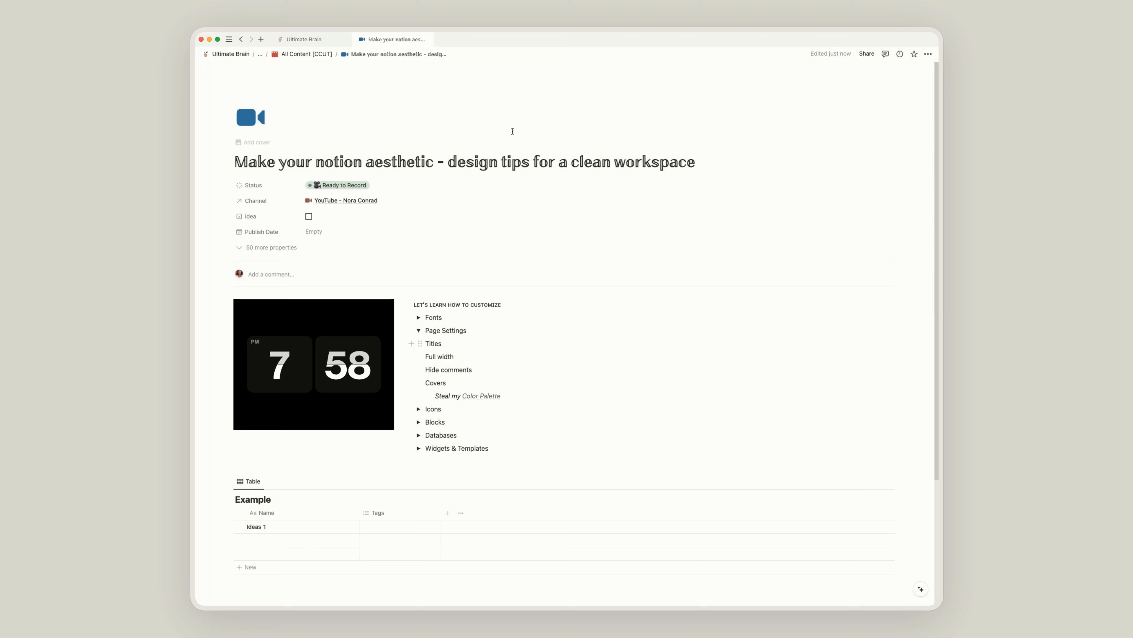
Add a red heart emoji at the start of the page title
{"action": "triple_click", "coordinate": [501, 159]}
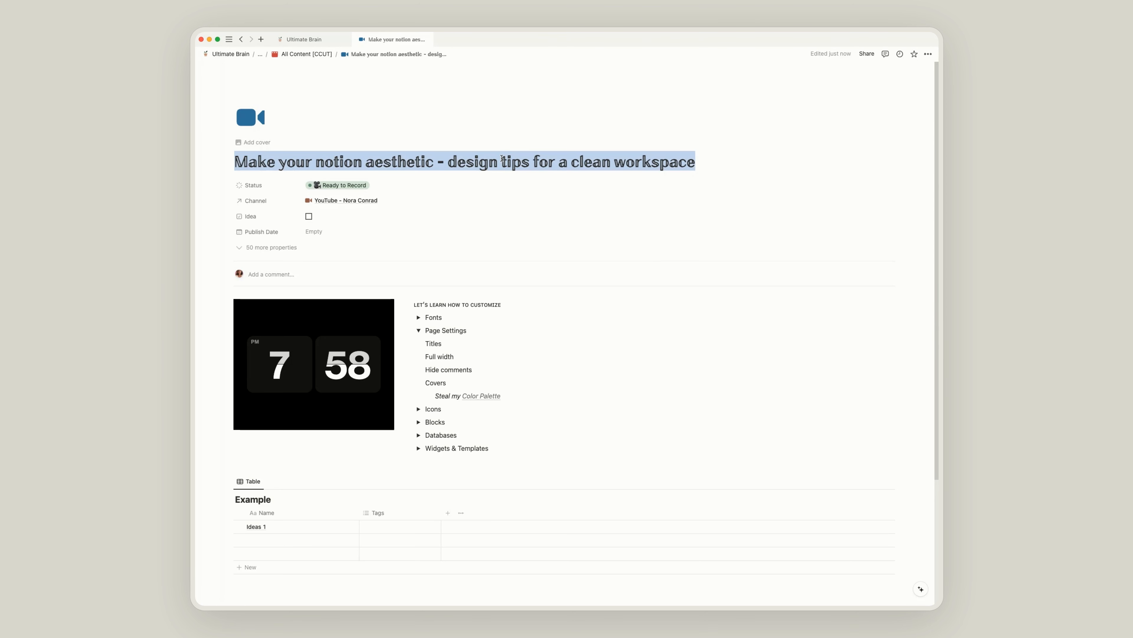
{"action": "left_click", "coordinate": [501, 159]}
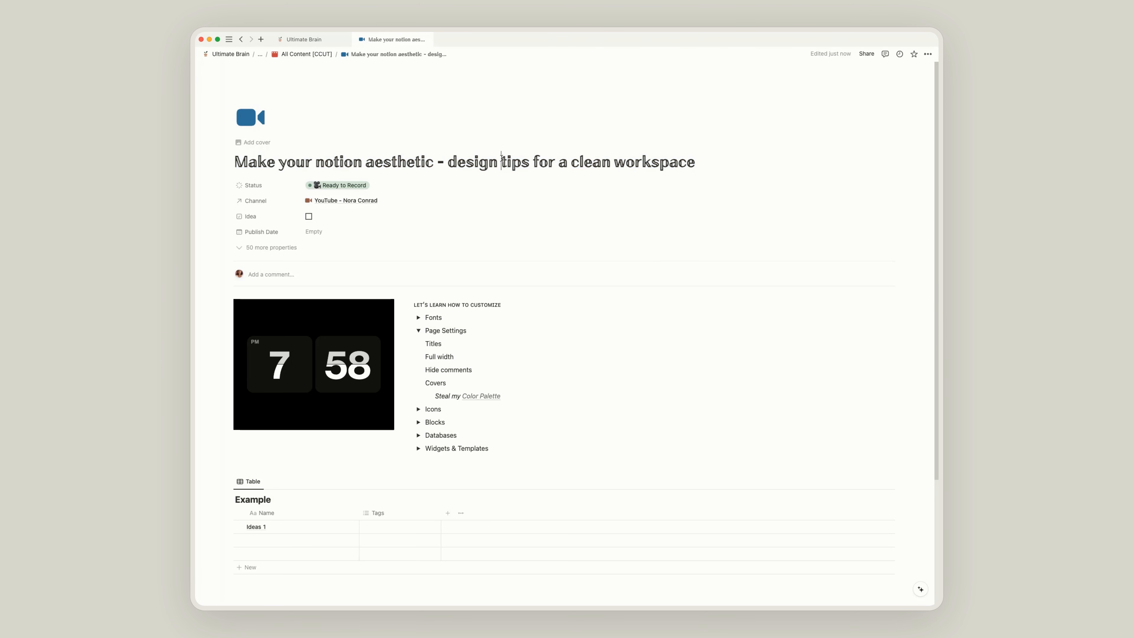
{"action": "left_click", "coordinate": [710, 163]}
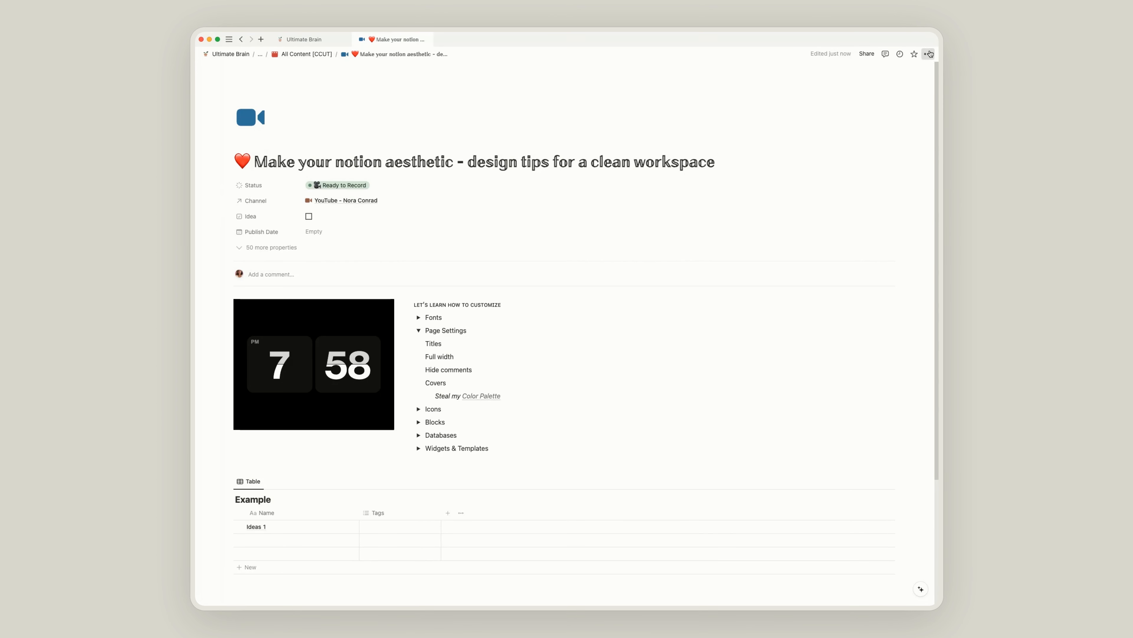
Turn off full width for the page
{"action": "left_click", "coordinate": [928, 54]}
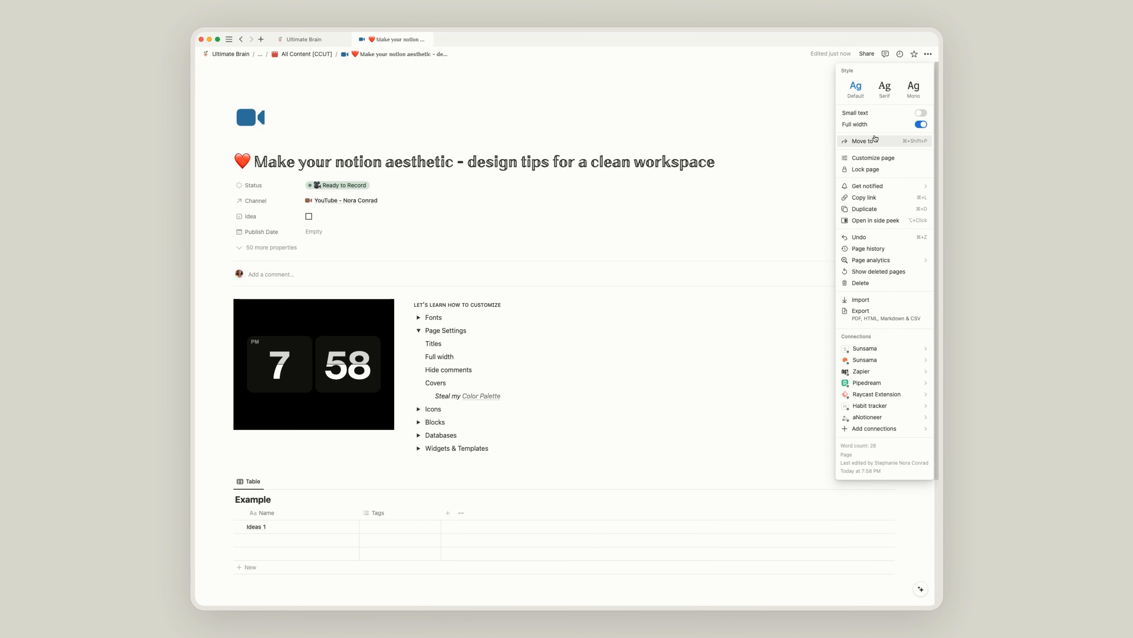
{"action": "left_click", "coordinate": [920, 125]}
{"action": "left_click", "coordinate": [701, 332]}
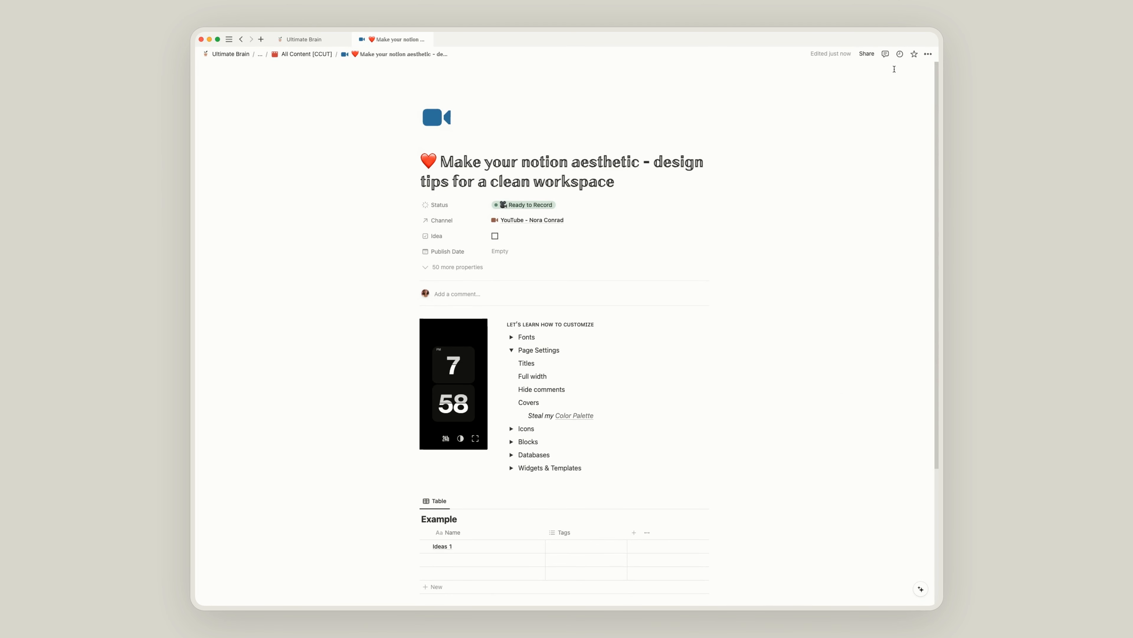
Turn on full width and small text for the page
{"action": "left_click", "coordinate": [923, 55]}
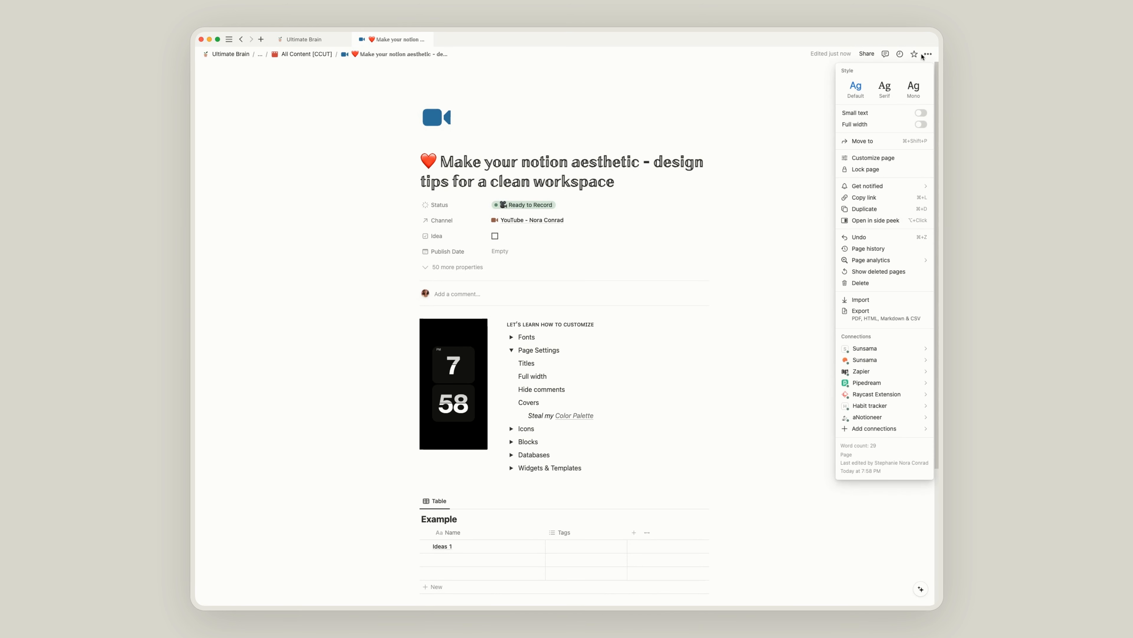
{"action": "left_click", "coordinate": [921, 124]}
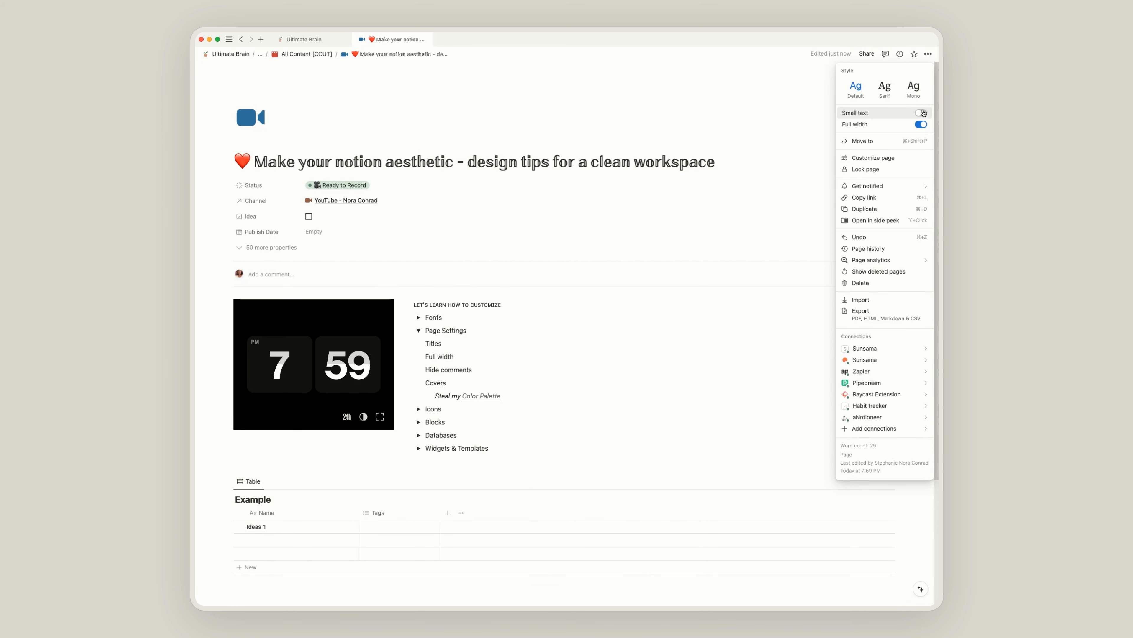
{"action": "left_click", "coordinate": [921, 113]}
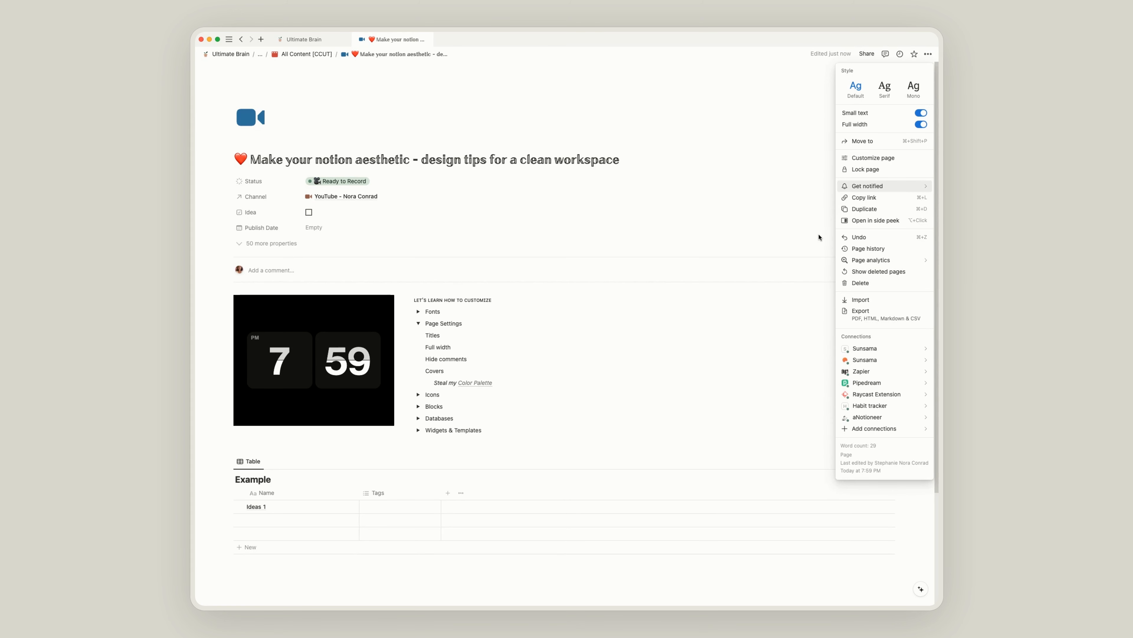
{"action": "left_click", "coordinate": [790, 301]}
Customize the All Content [CCUT] pages by setting top-level page discussions to Off
{"action": "left_click", "coordinate": [929, 55]}
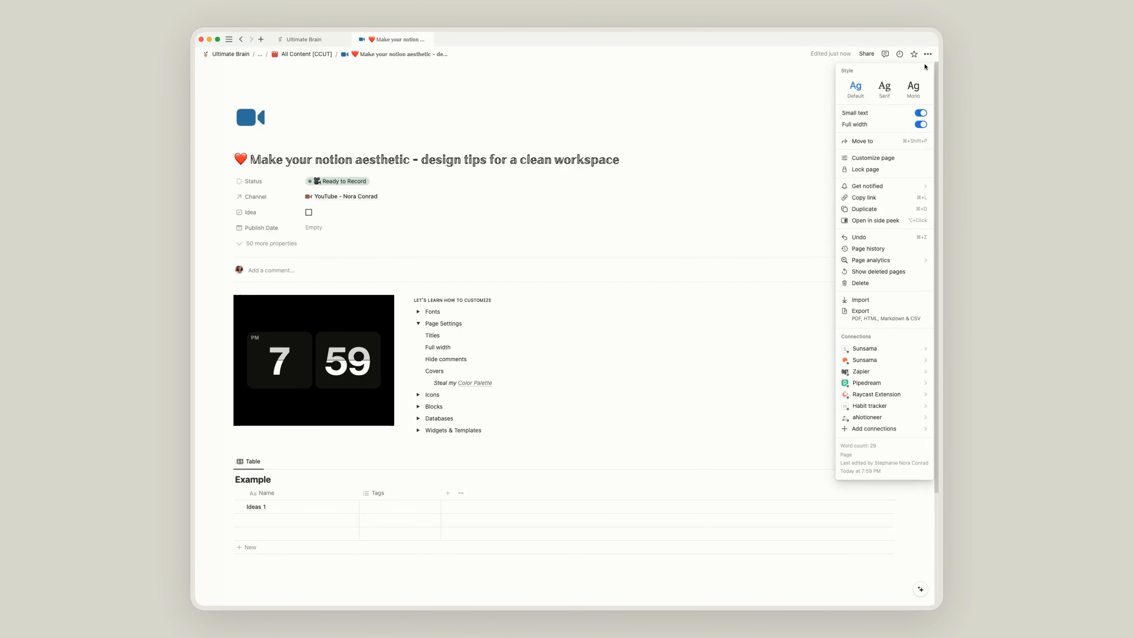
{"action": "left_click", "coordinate": [861, 158]}
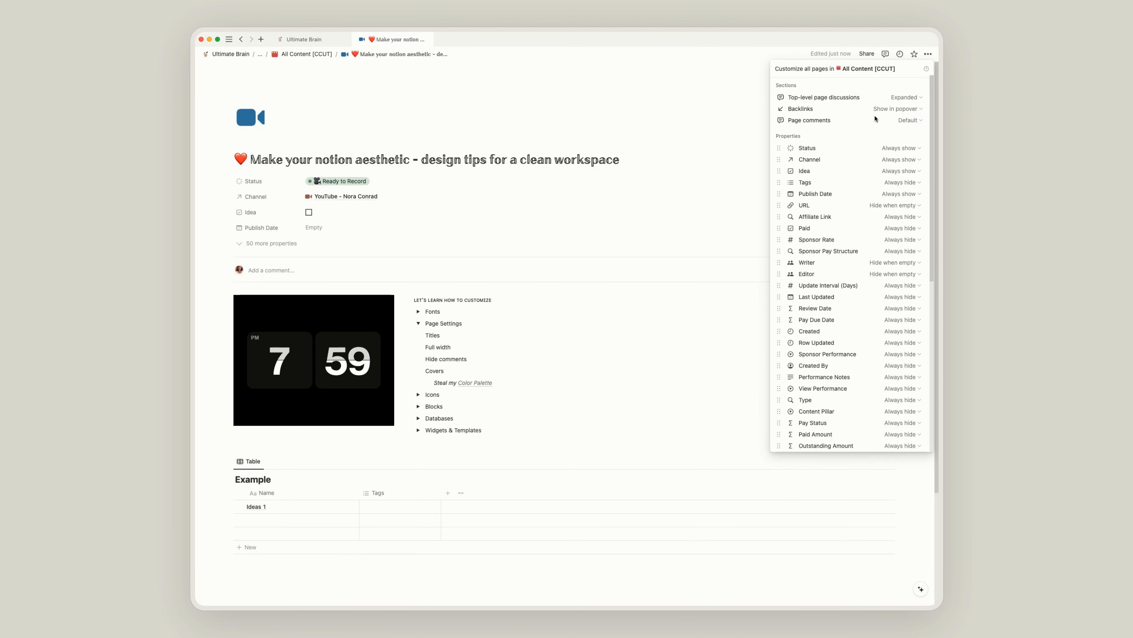
{"action": "left_click", "coordinate": [904, 99]}
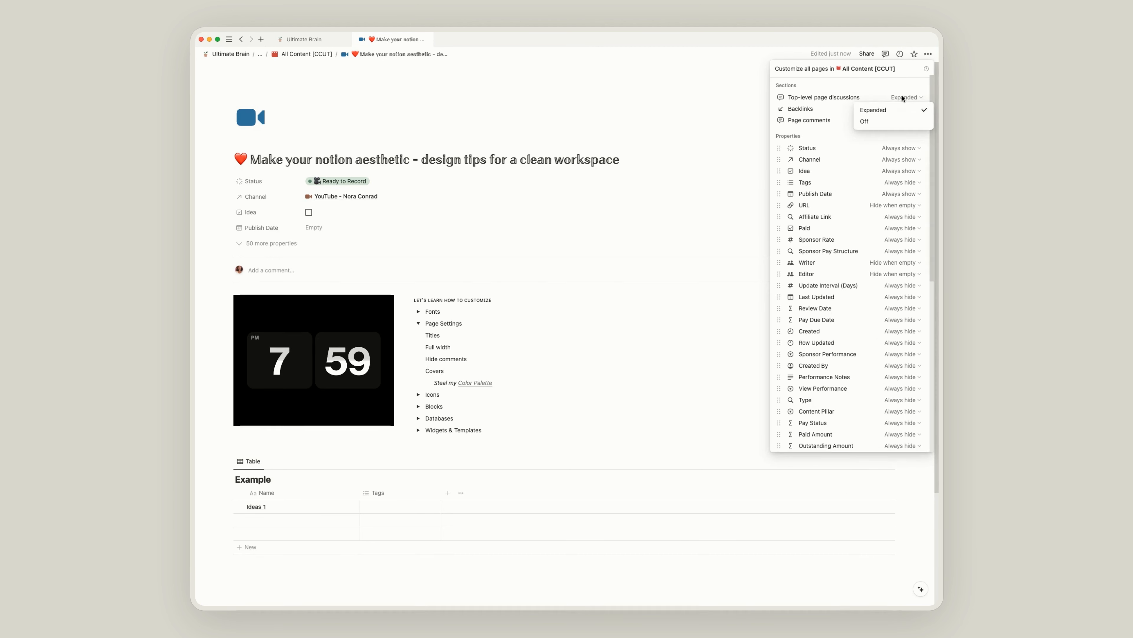
{"action": "left_click", "coordinate": [887, 123]}
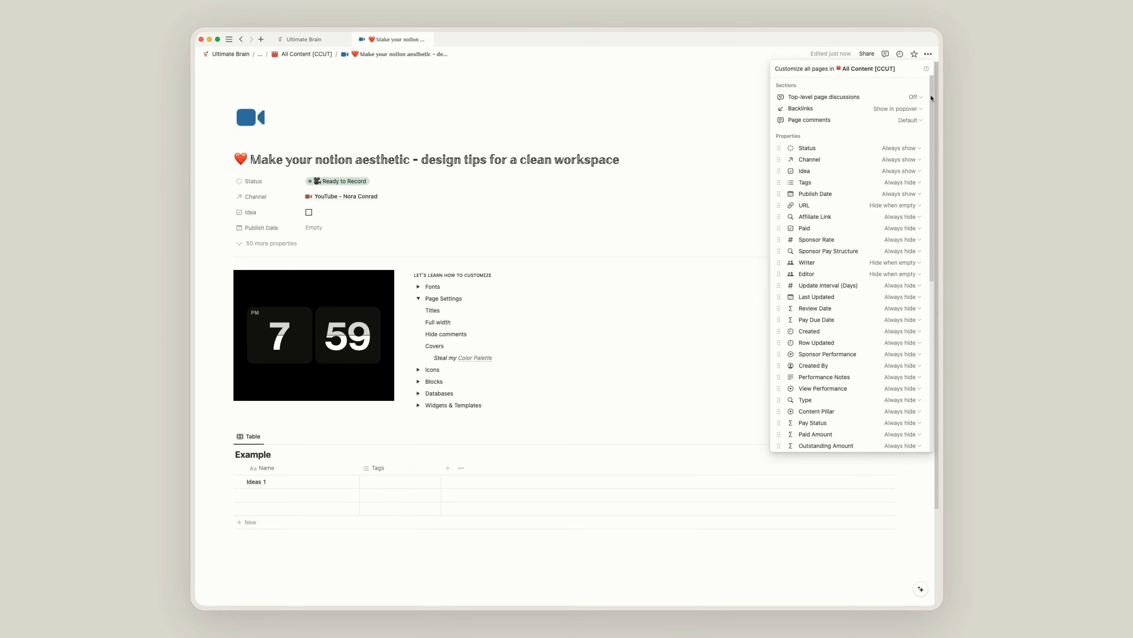
Switch top-level page discussions to Expanded and back to Off
{"action": "left_click", "coordinate": [913, 97]}
{"action": "left_click", "coordinate": [898, 109]}
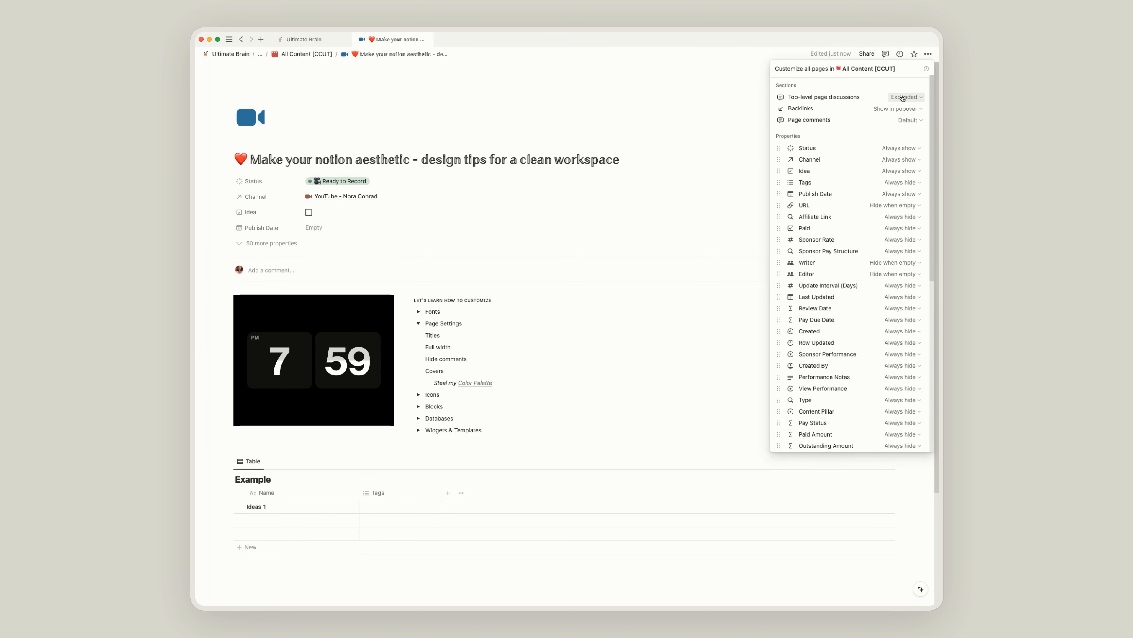
{"action": "left_click", "coordinate": [903, 98]}
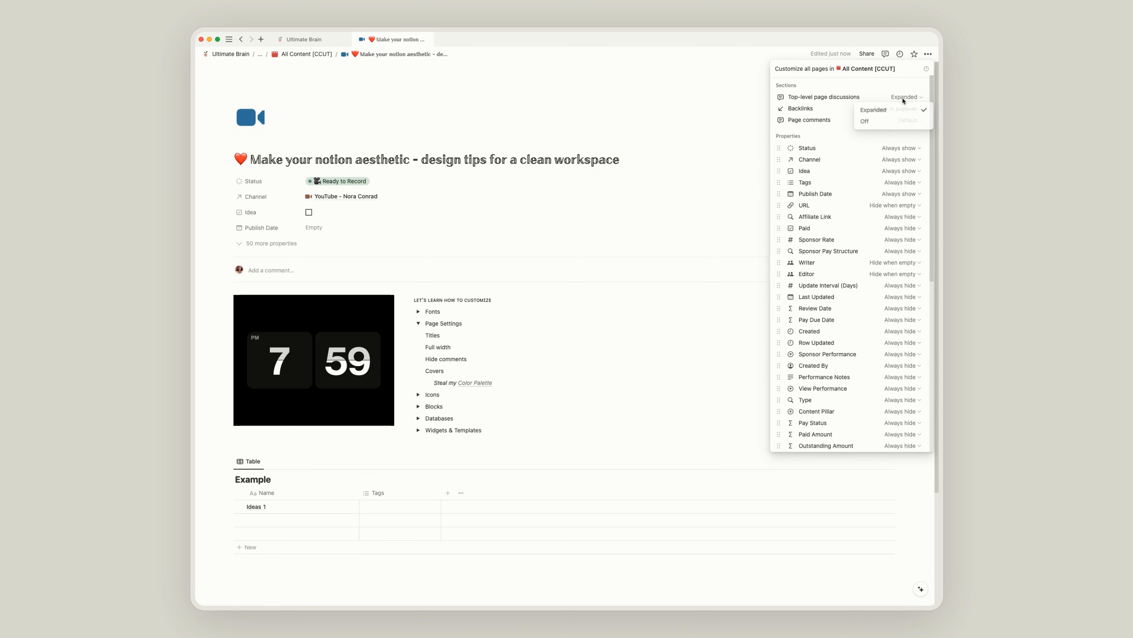
{"action": "left_click", "coordinate": [898, 120]}
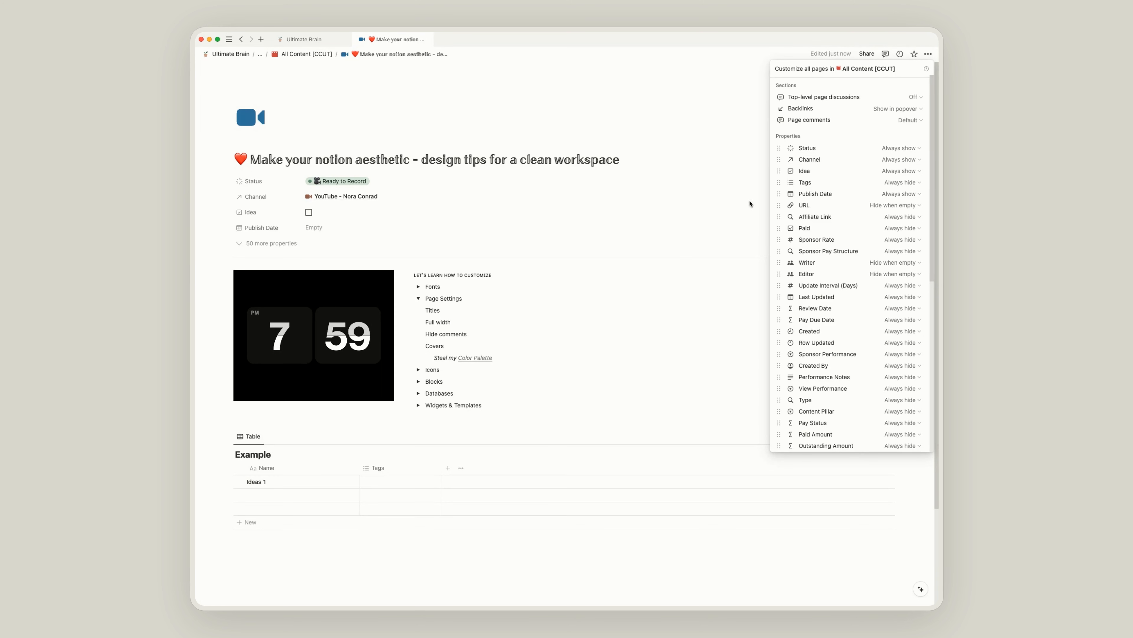
Try the Expanded display for backlinks on the All Content [CCUT] pages and set backlinks to Off
{"action": "left_click", "coordinate": [897, 109]}
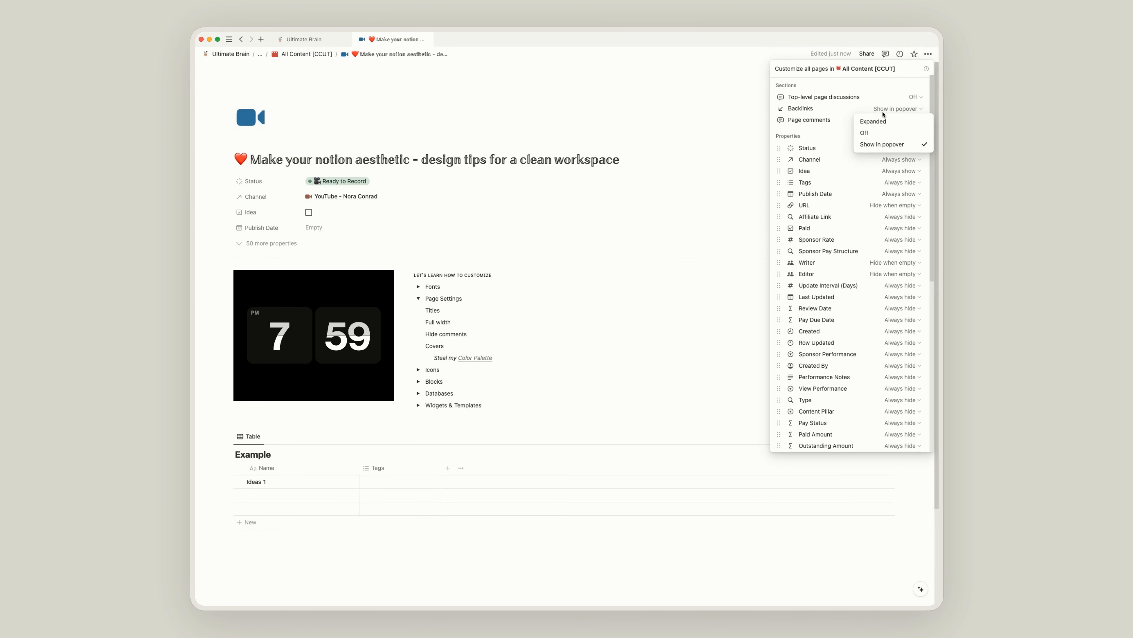
{"action": "left_click", "coordinate": [874, 121]}
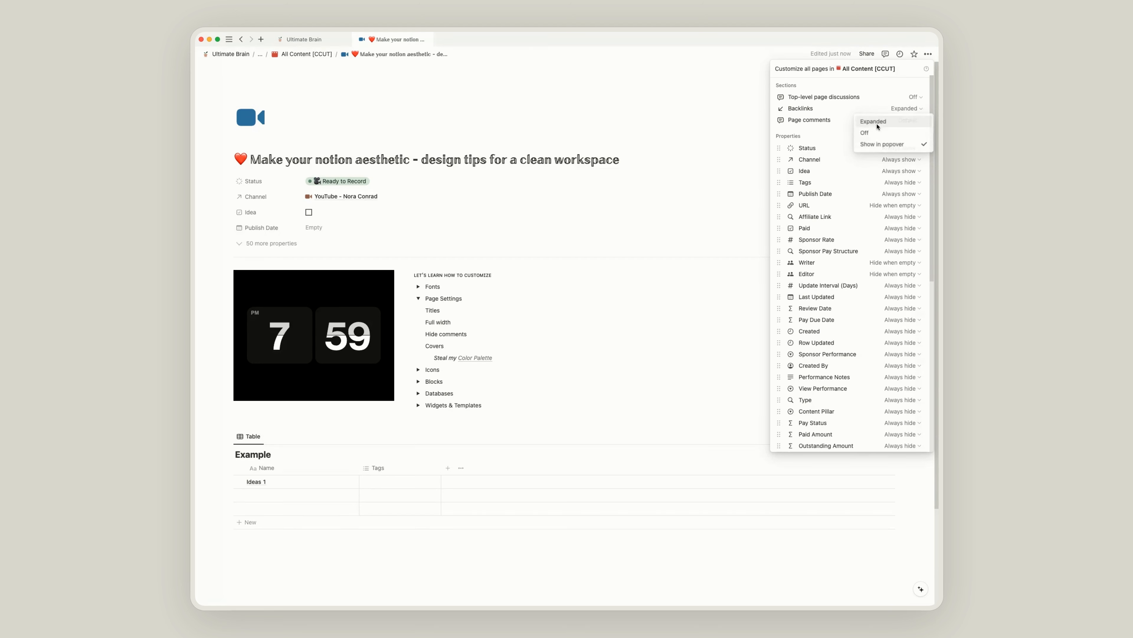
{"action": "left_click", "coordinate": [893, 110]}
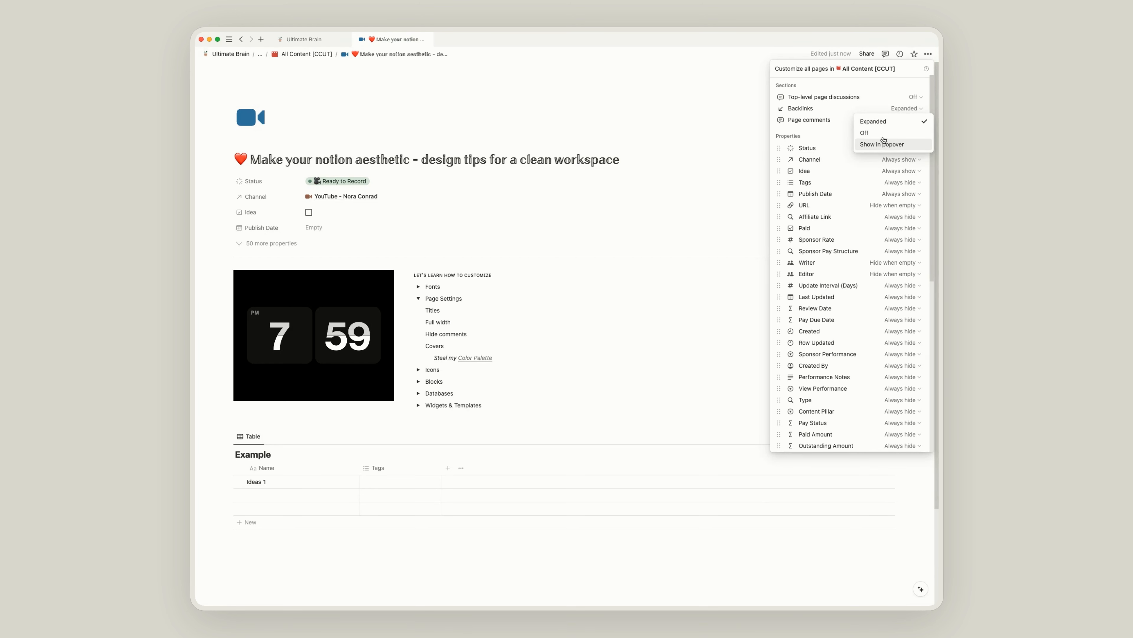
{"action": "left_click", "coordinate": [882, 134]}
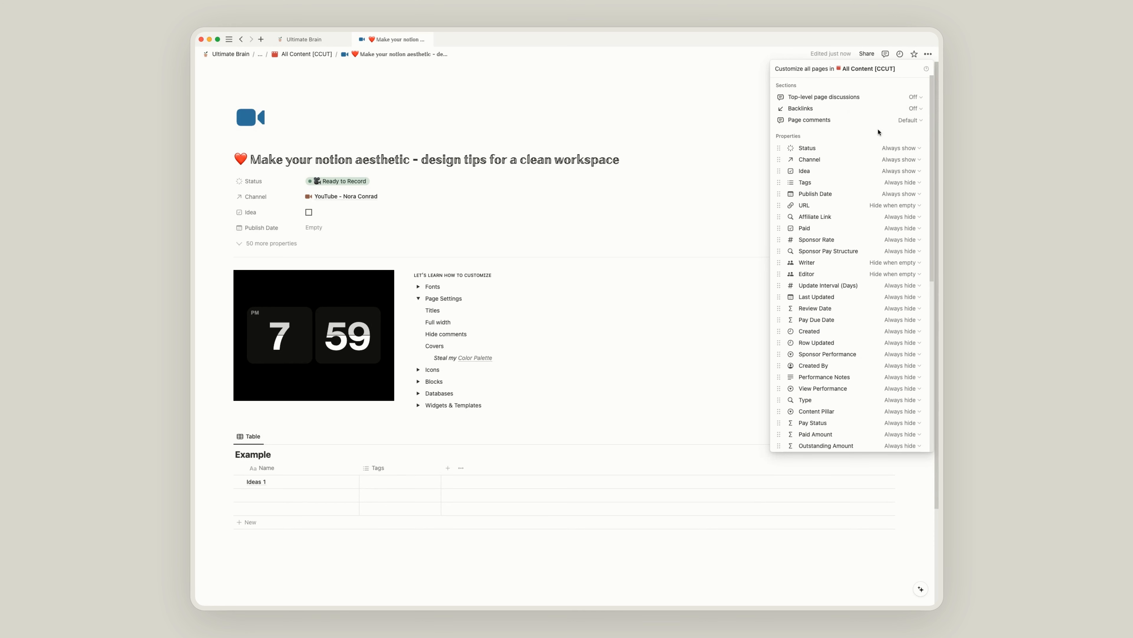
Set page comments to Minimal and look through the visibility settings of the page properties
{"action": "left_click", "coordinate": [906, 121]}
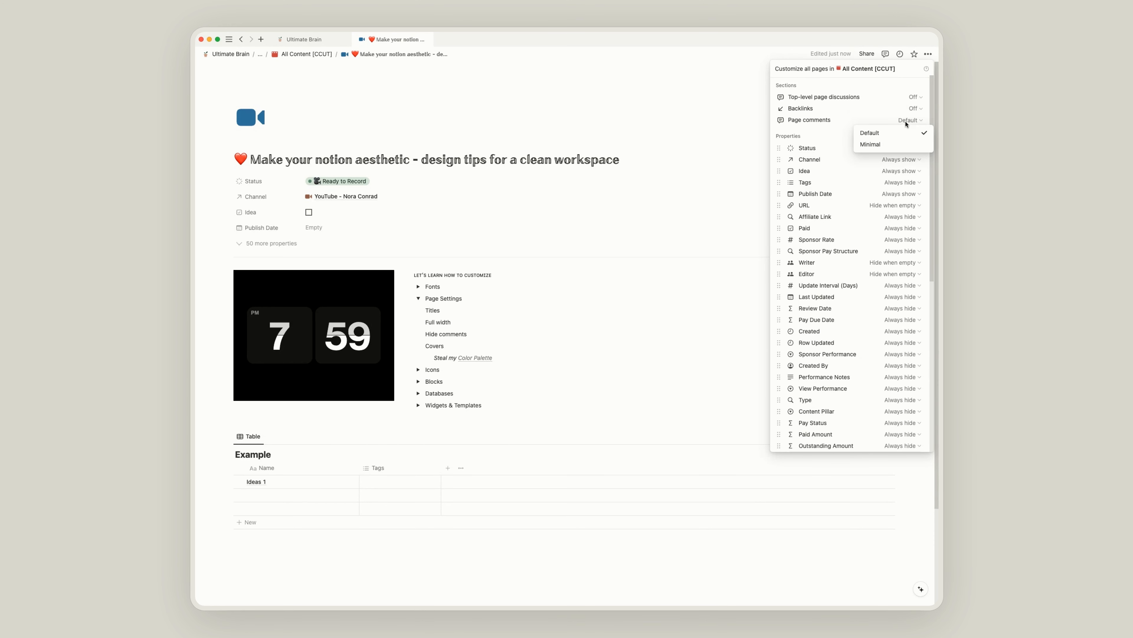
{"action": "left_click", "coordinate": [898, 146]}
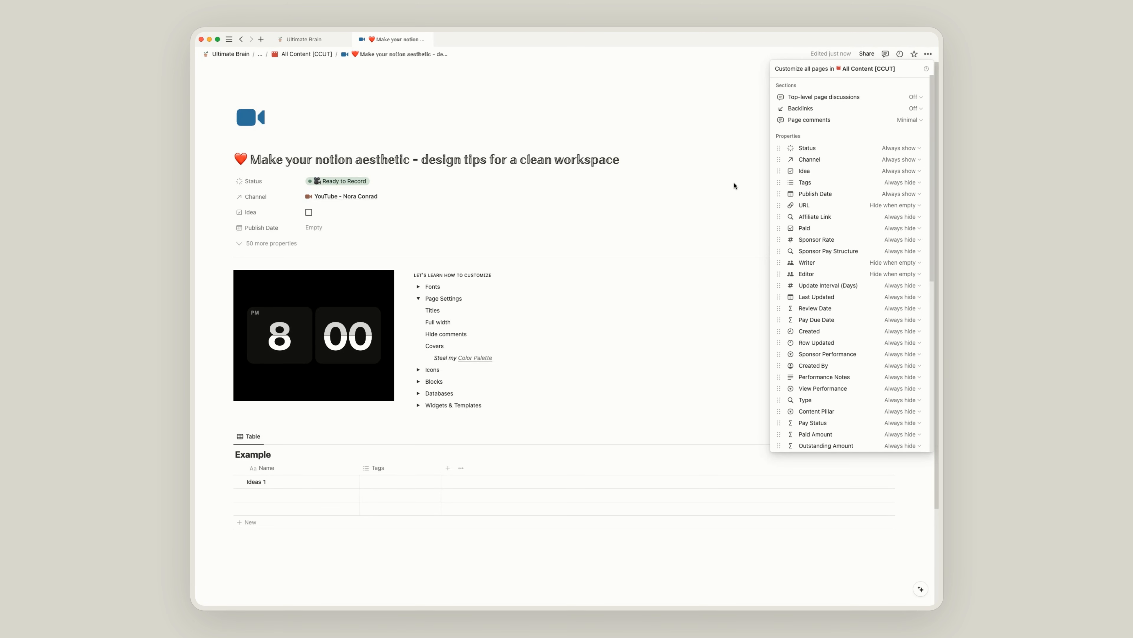
{"action": "scroll", "coordinate": [825, 308], "scroll_direction": "down", "scroll_amount": 6}
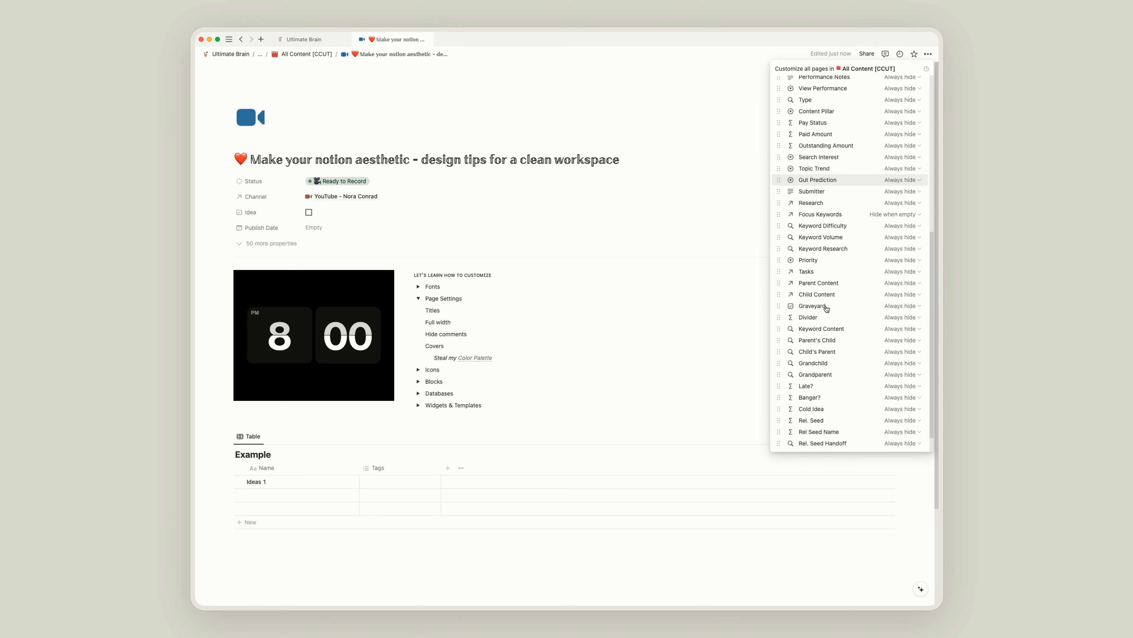
{"action": "scroll", "coordinate": [827, 308], "scroll_direction": "up", "scroll_amount": 8}
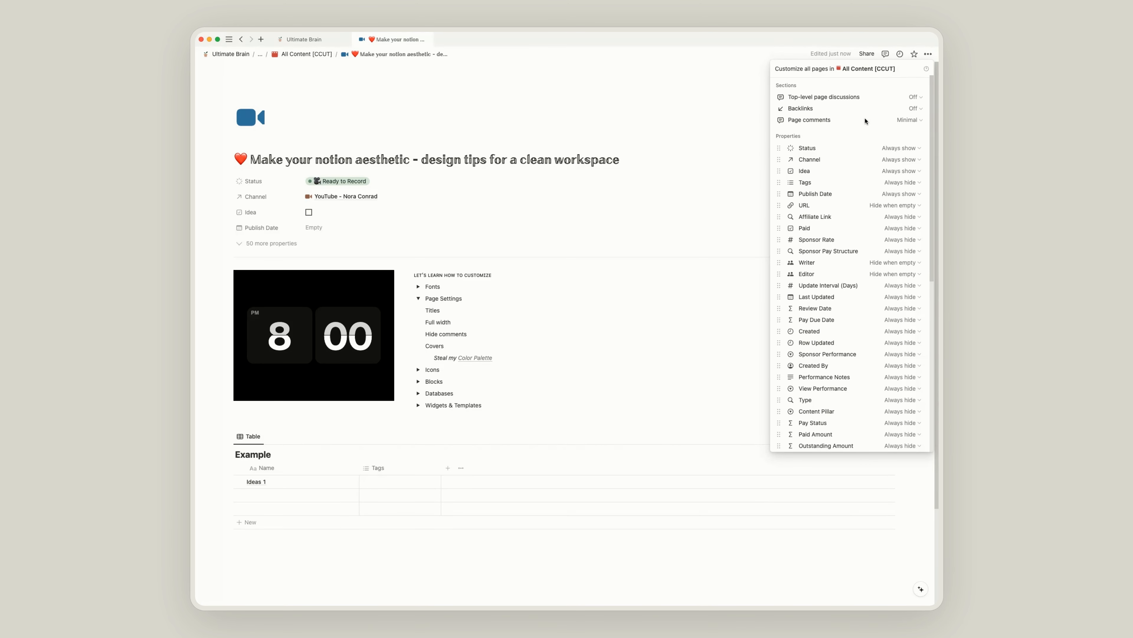
{"action": "scroll", "coordinate": [860, 205], "scroll_direction": "down", "scroll_amount": 7}
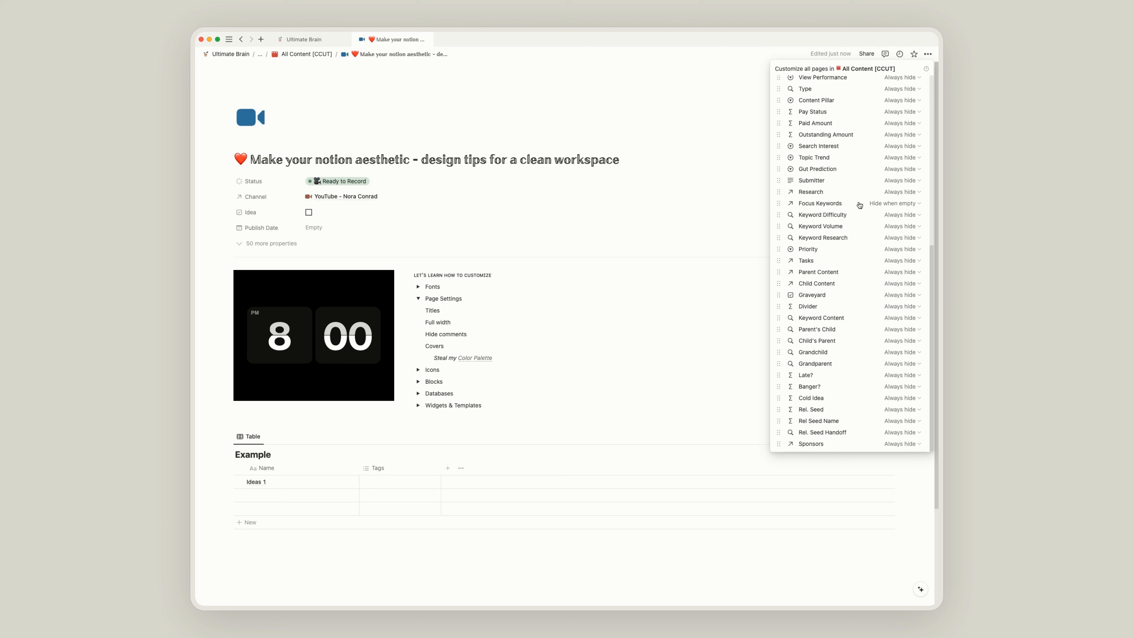
{"action": "scroll", "coordinate": [859, 205], "scroll_direction": "up", "scroll_amount": 7}
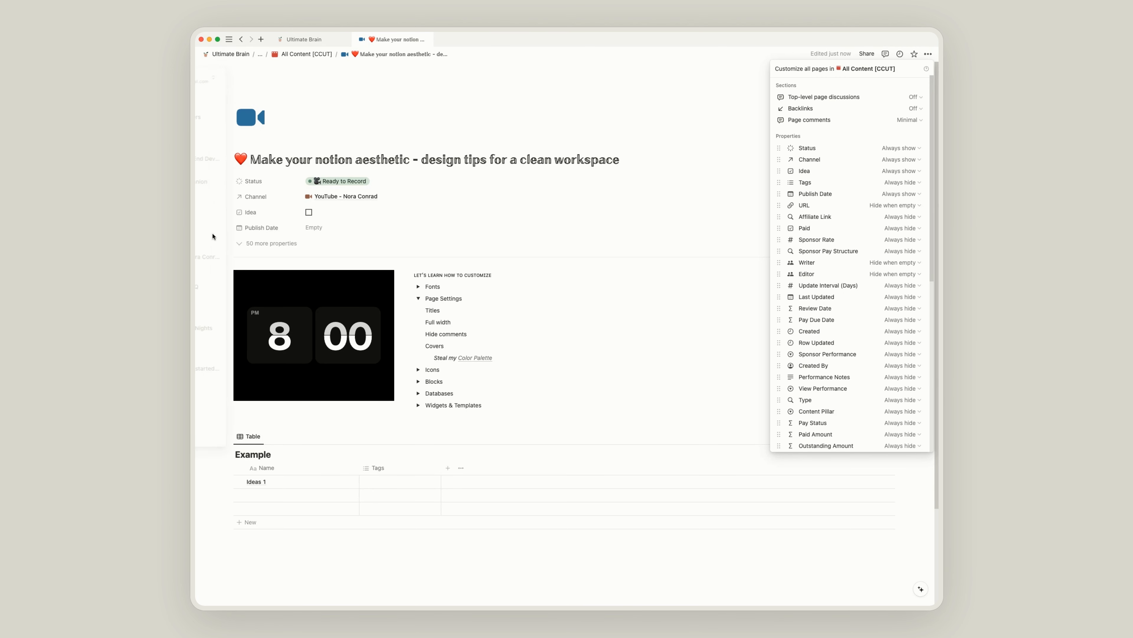
{"action": "left_click", "coordinate": [463, 245]}
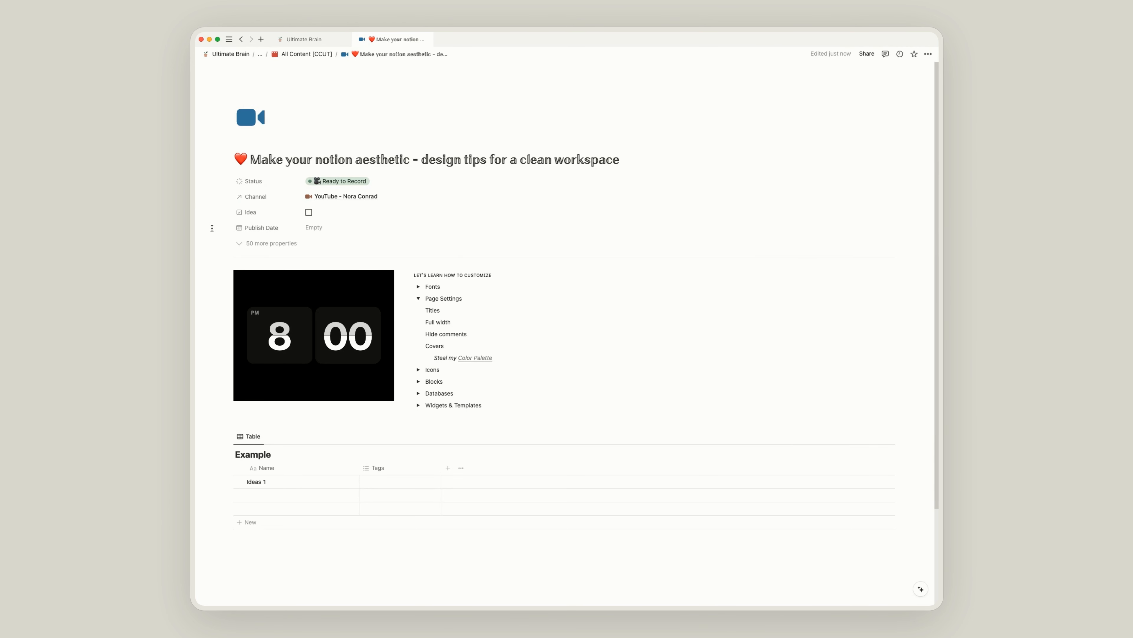
Show the Channel property as a page section and add an untitled page to it
{"action": "left_click", "coordinate": [229, 197]}
{"action": "mouse_move", "coordinate": [264, 212]}
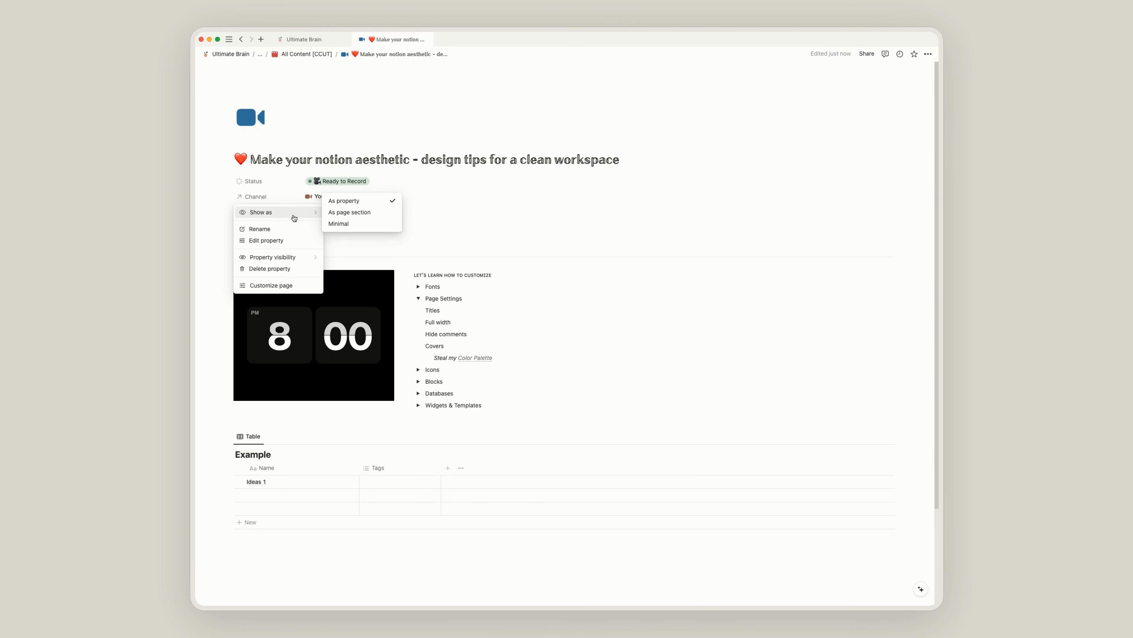
{"action": "left_click", "coordinate": [350, 211]}
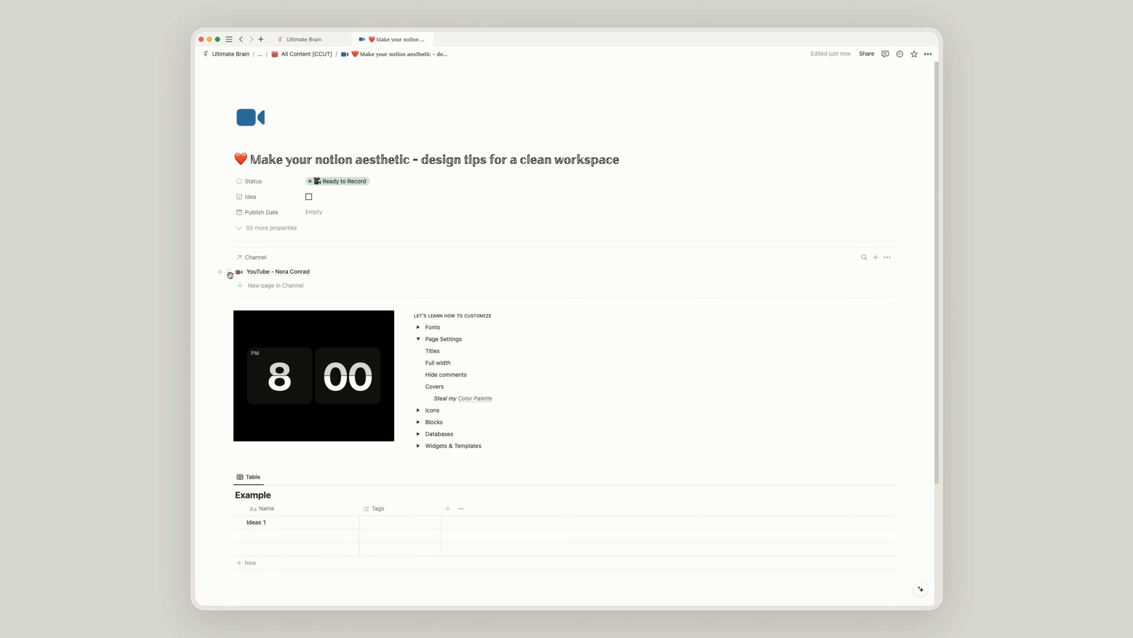
{"action": "left_click", "coordinate": [220, 273]}
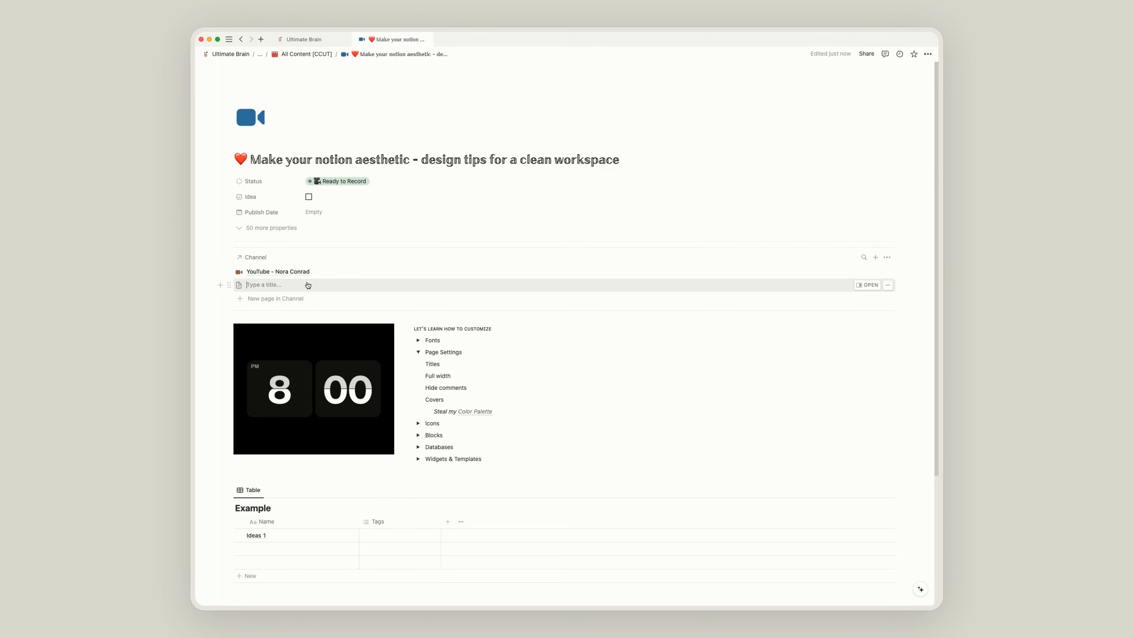
Switch the Channel section to Minimal display and unlink the untitled page from it
{"action": "left_click", "coordinate": [230, 257]}
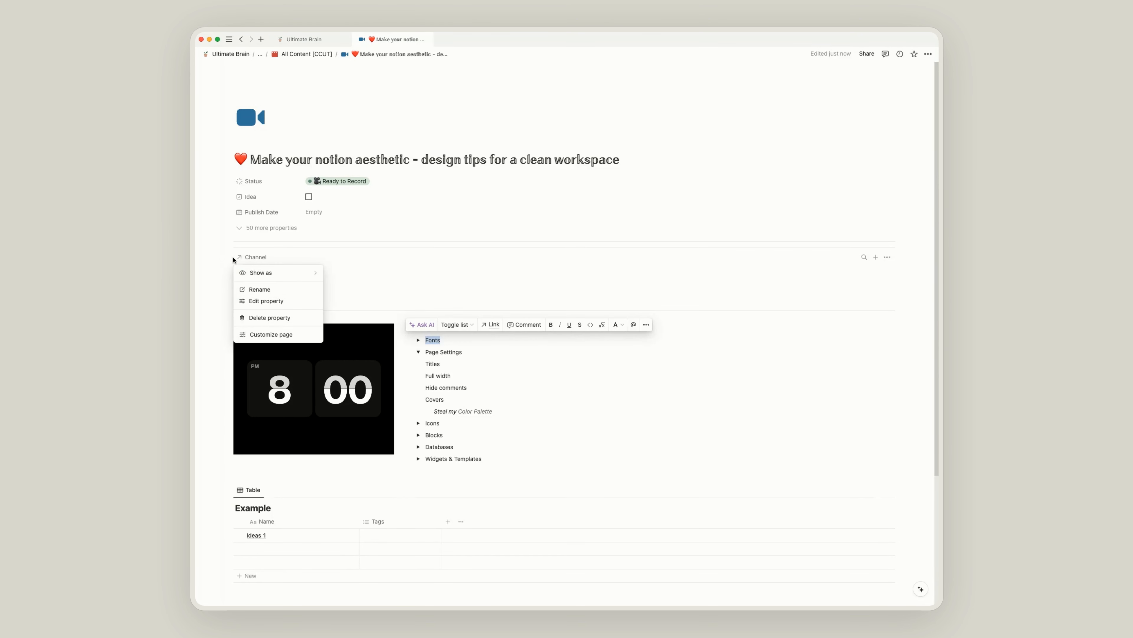
{"action": "mouse_move", "coordinate": [284, 272]}
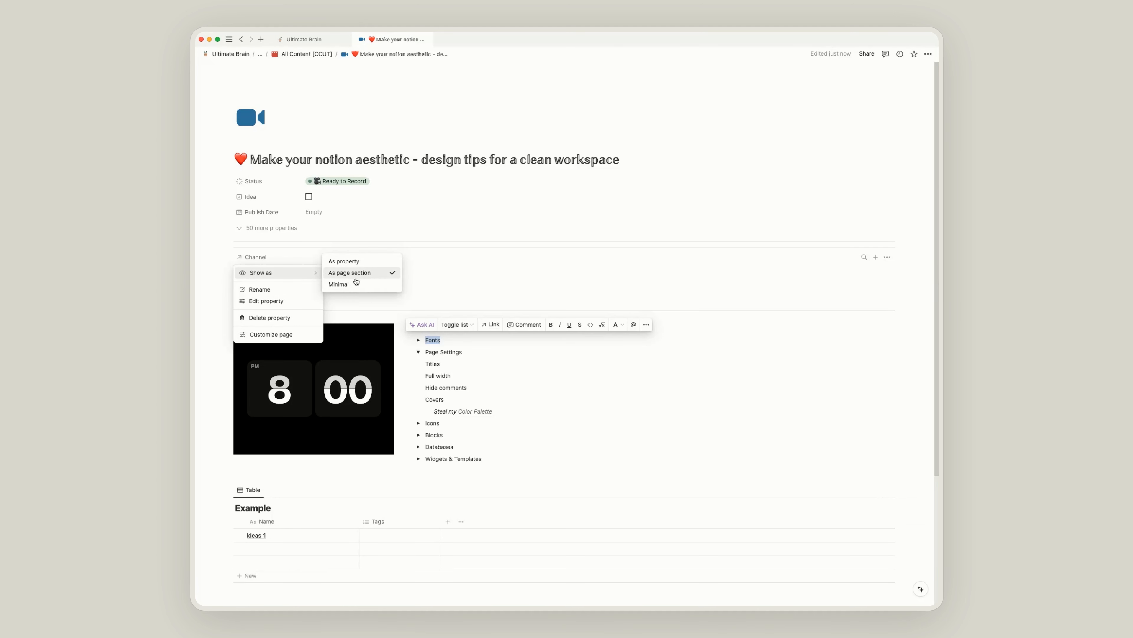
{"action": "left_click", "coordinate": [348, 284]}
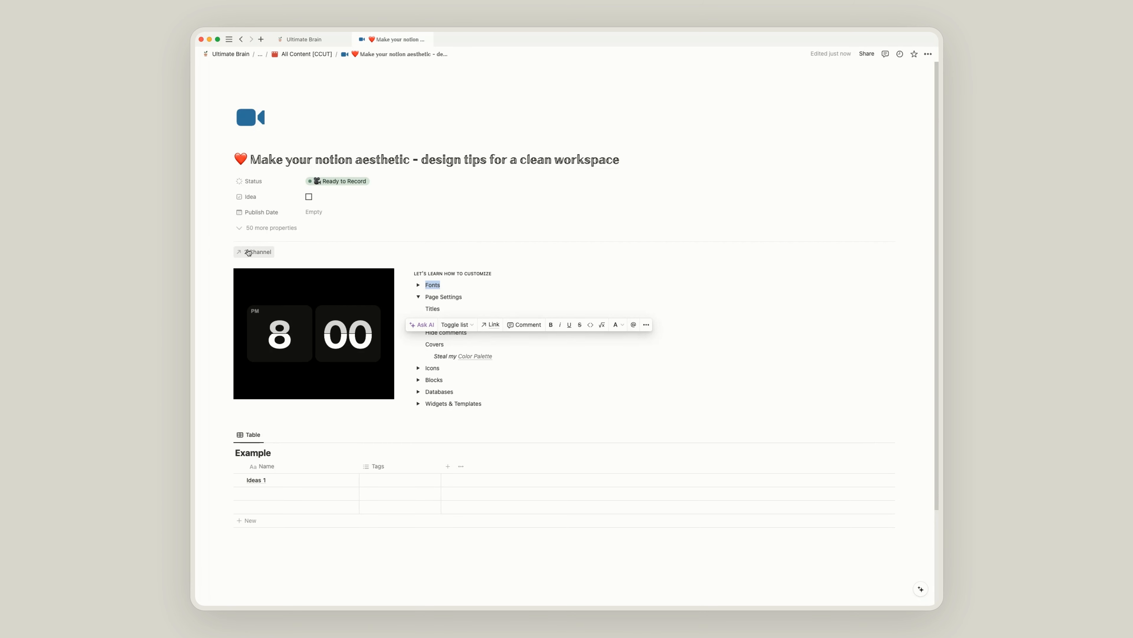
{"action": "left_click", "coordinate": [257, 252]}
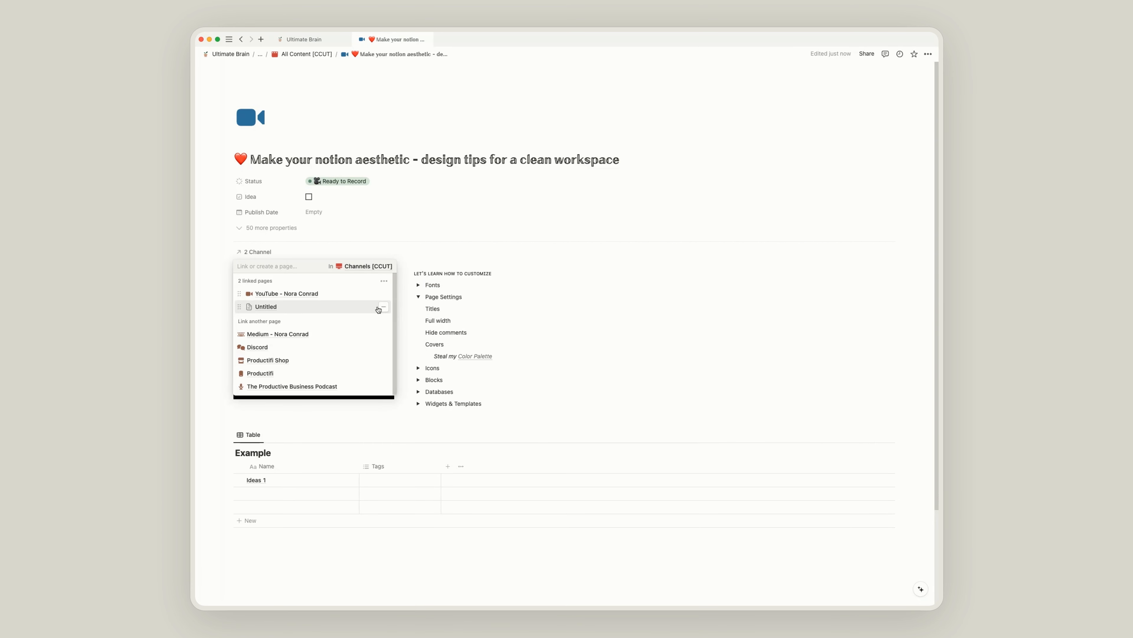
{"action": "left_click", "coordinate": [382, 307]}
{"action": "left_click", "coordinate": [394, 255]}
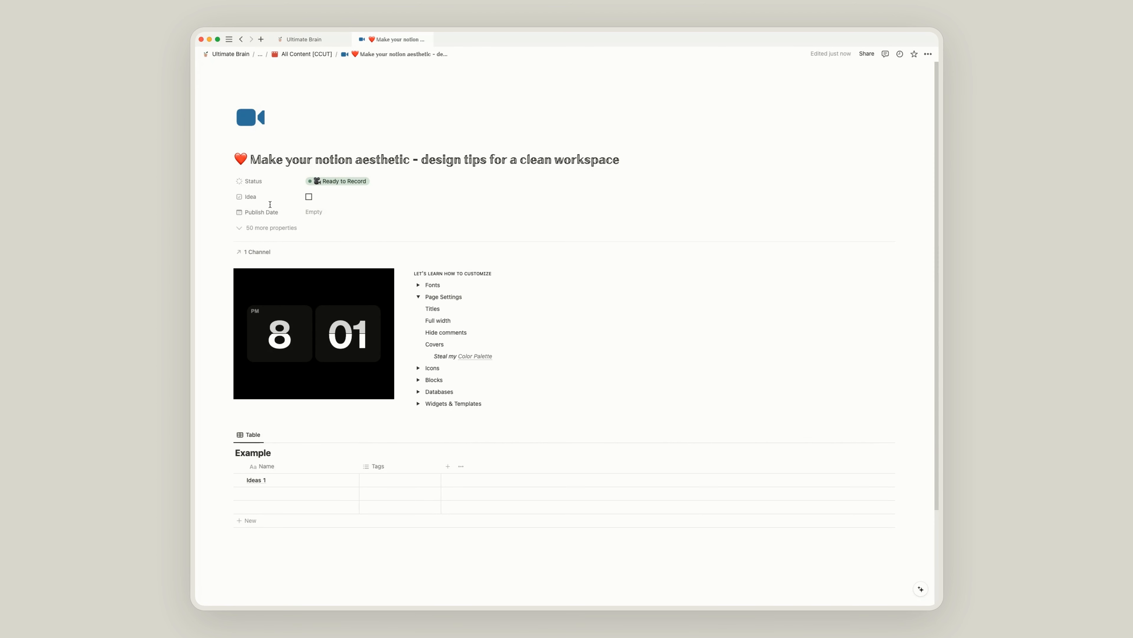
Switch Channel back to being shown as a property
{"action": "right_click", "coordinate": [259, 255]}
{"action": "mouse_move", "coordinate": [292, 266]}
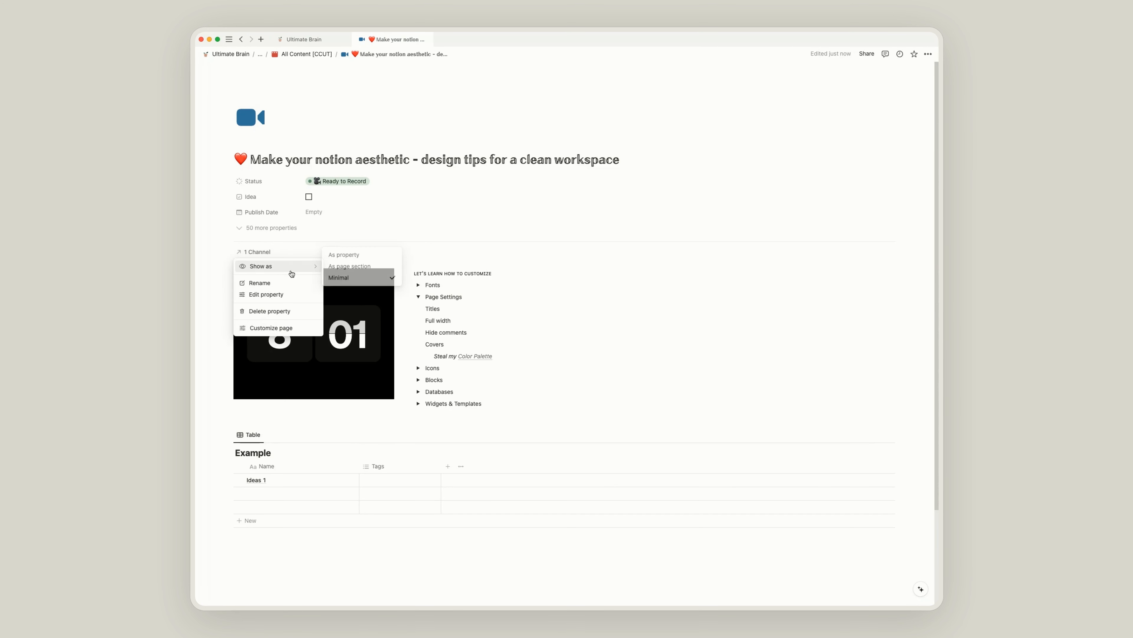
{"action": "left_click", "coordinate": [344, 254]}
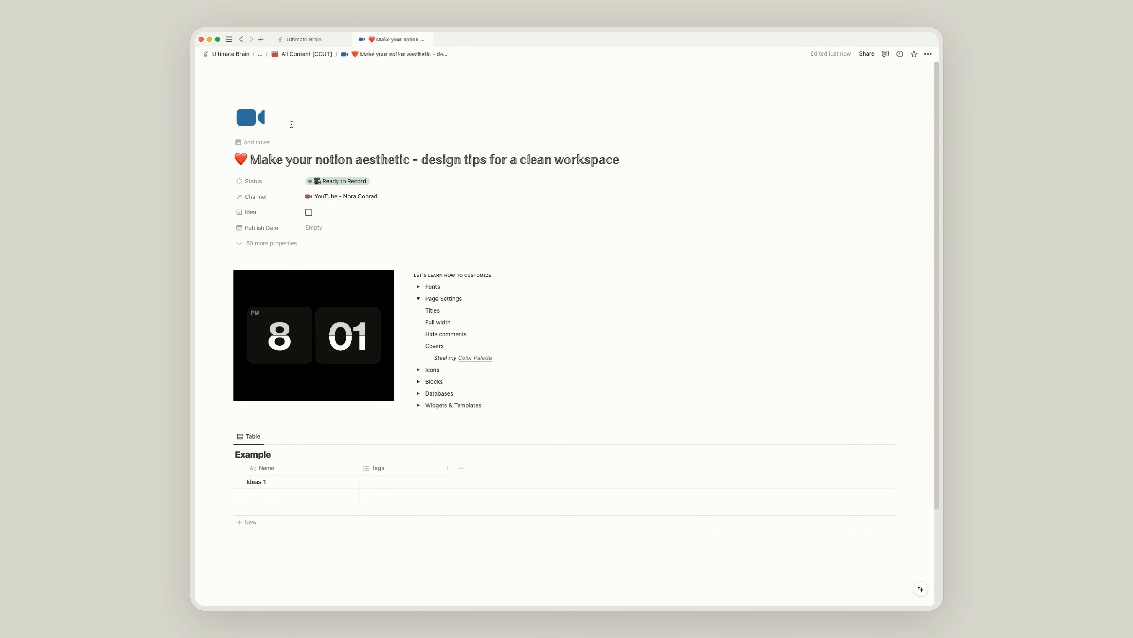
Add a cover to the page and browse the Gallery, Upload, Link and Unsplash cover sources
{"action": "left_click", "coordinate": [253, 142]}
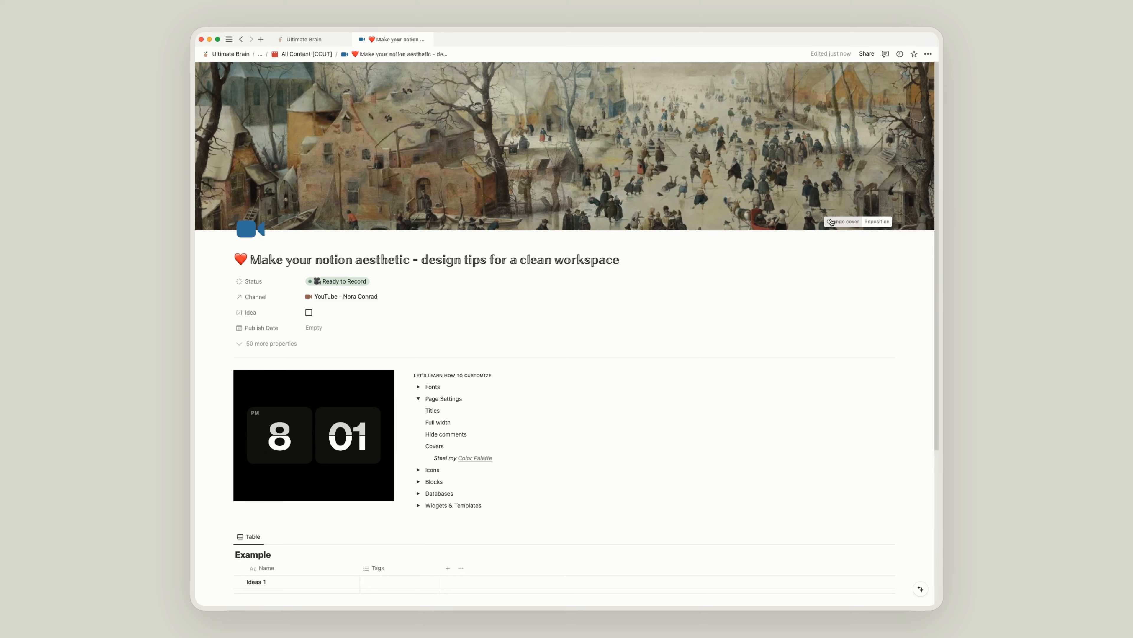
{"action": "left_click", "coordinate": [831, 222]}
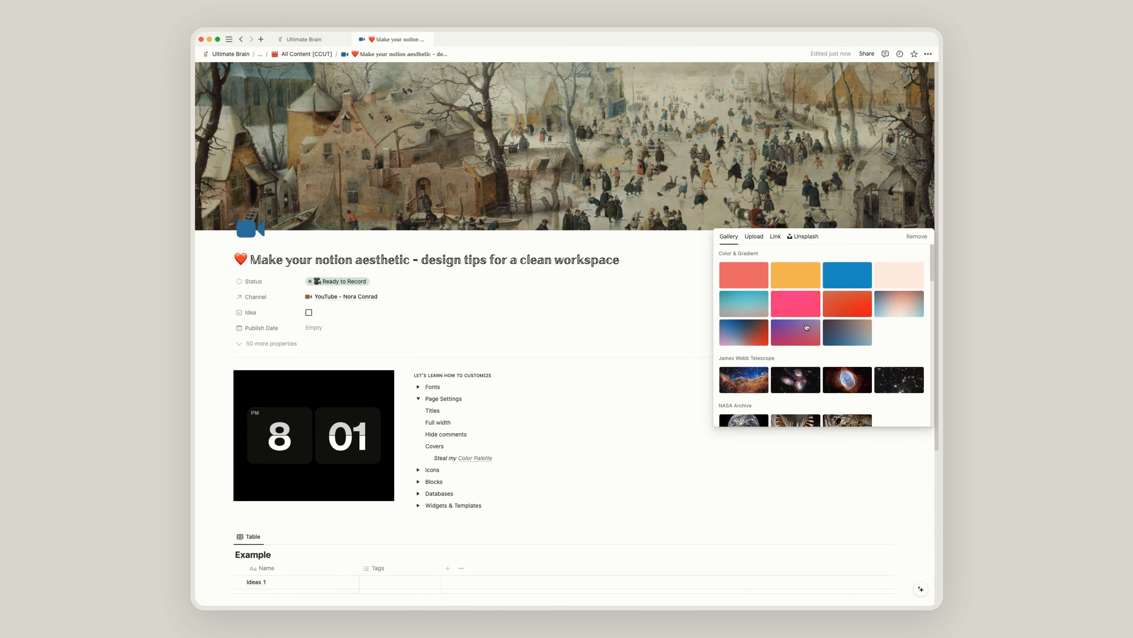
{"action": "left_click", "coordinate": [755, 236]}
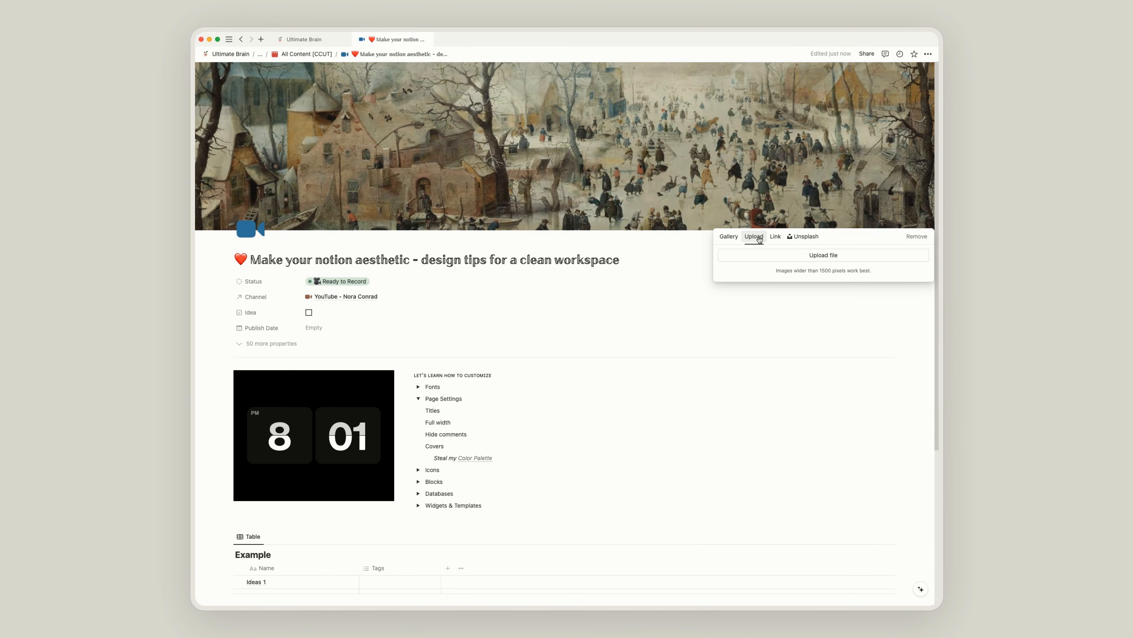
{"action": "left_click", "coordinate": [776, 238]}
{"action": "left_click", "coordinate": [803, 236]}
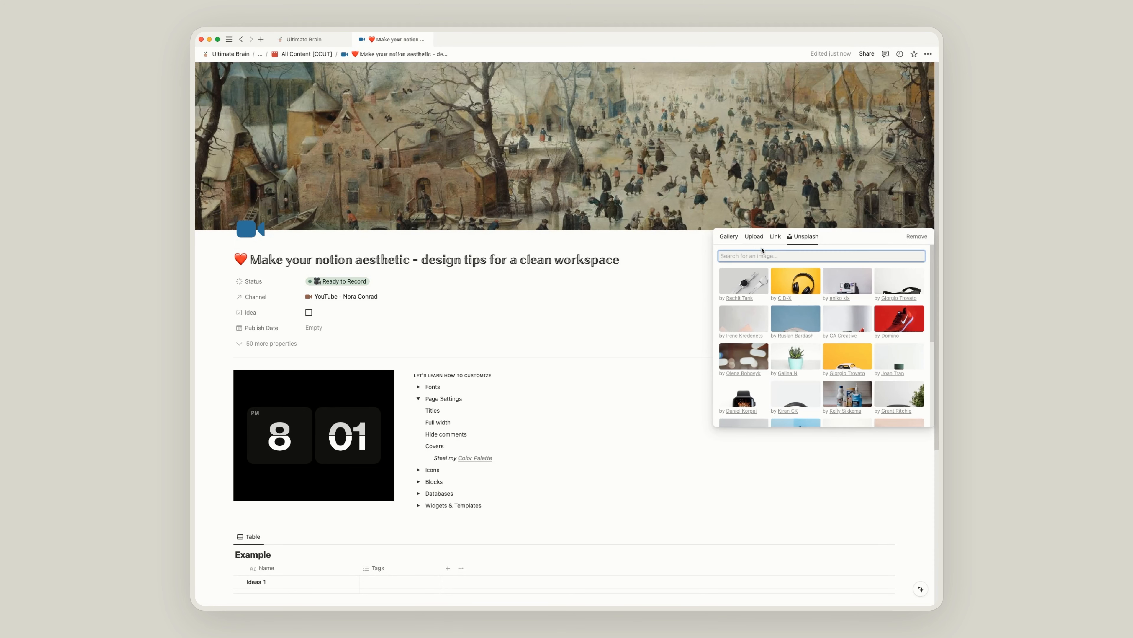
Replace the page cover with an uploaded solid pink image
{"action": "left_click", "coordinate": [754, 236]}
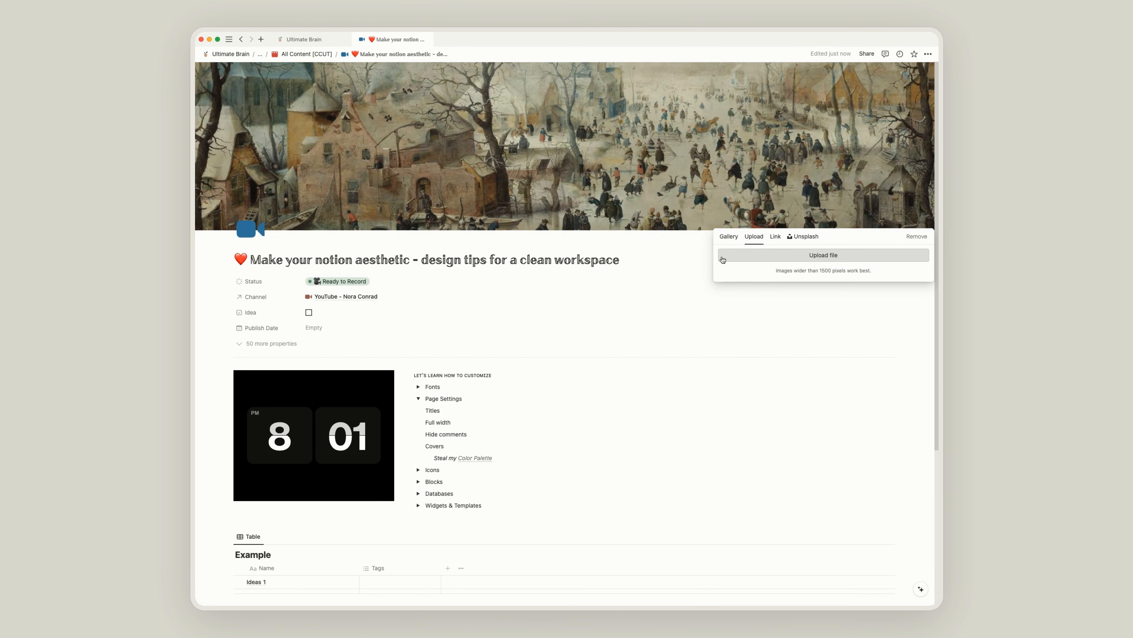
{"action": "left_click", "coordinate": [767, 255]}
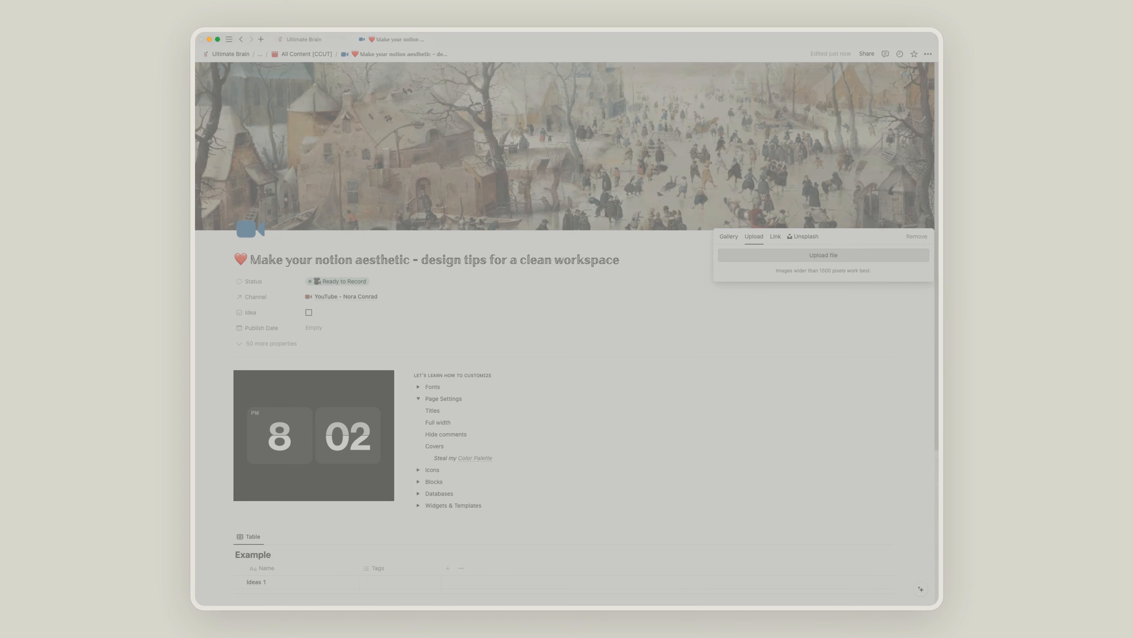
{"action": "double_click", "coordinate": [355, 244]}
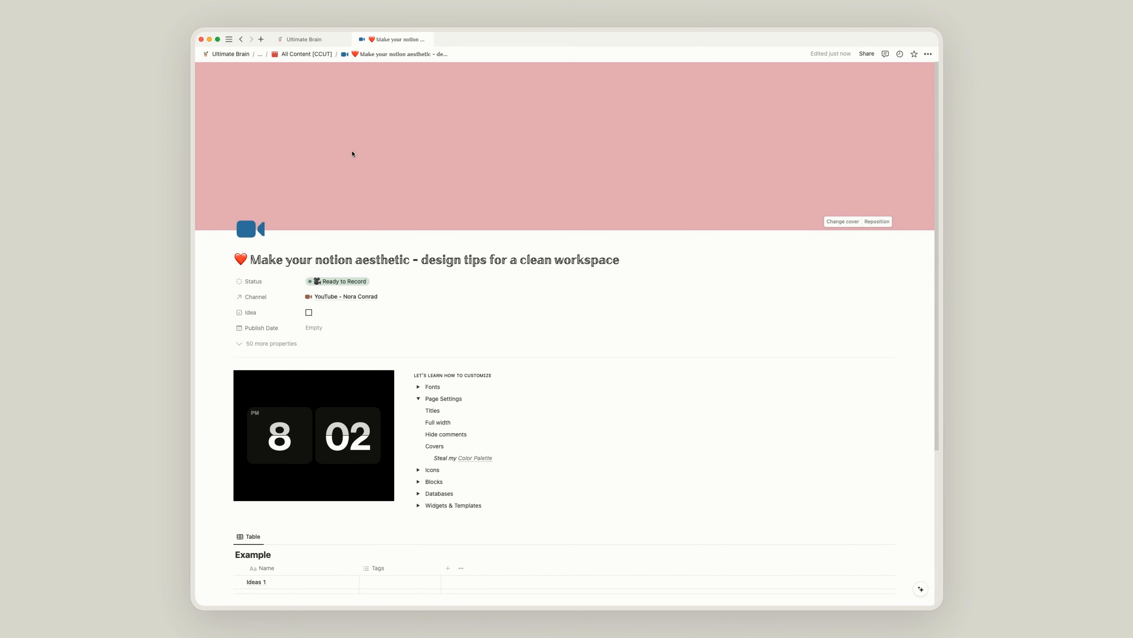
Check the card preview options of the Areas gallery on the Ultimate Brain page and return to the notion aesthetic page
{"action": "left_click", "coordinate": [316, 41]}
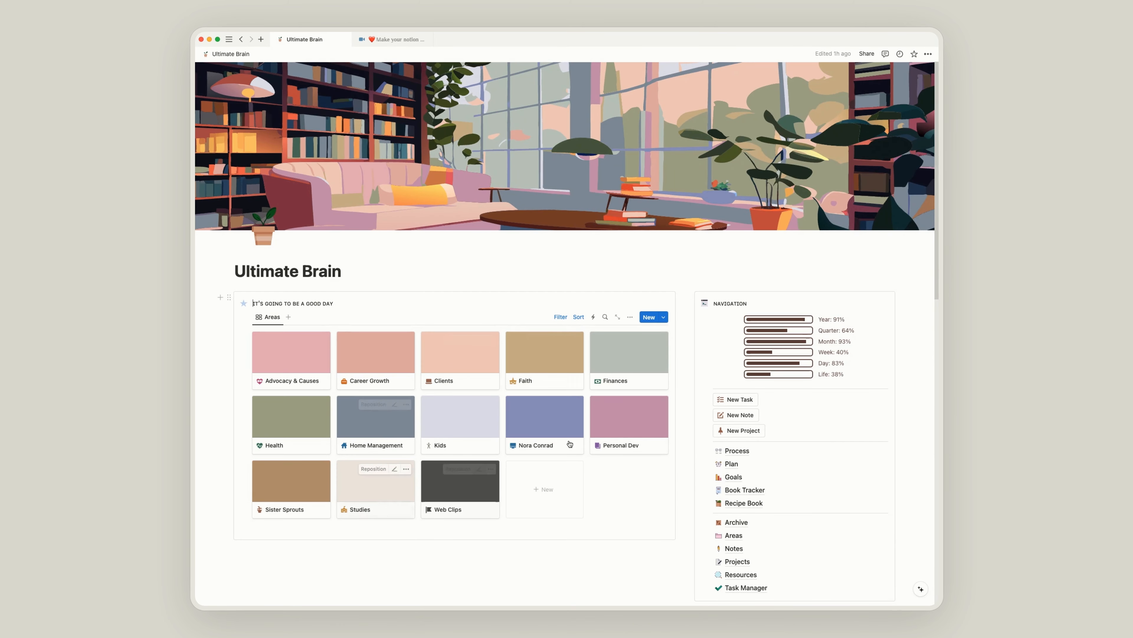
{"action": "left_click", "coordinate": [630, 317]}
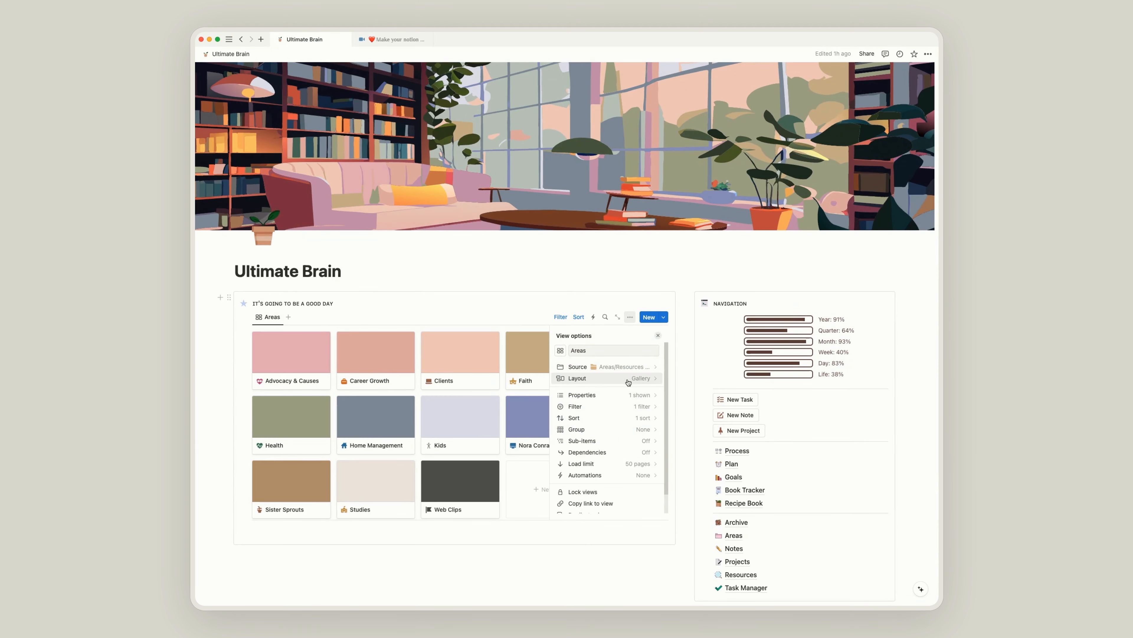
{"action": "left_click", "coordinate": [641, 380]}
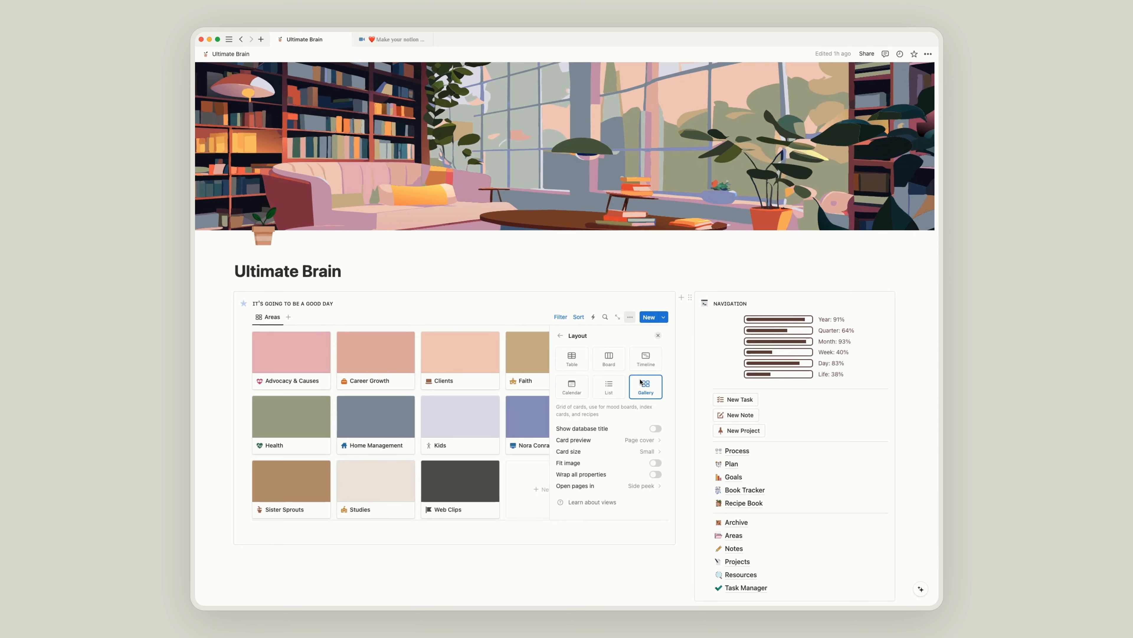
{"action": "left_click", "coordinate": [645, 440]}
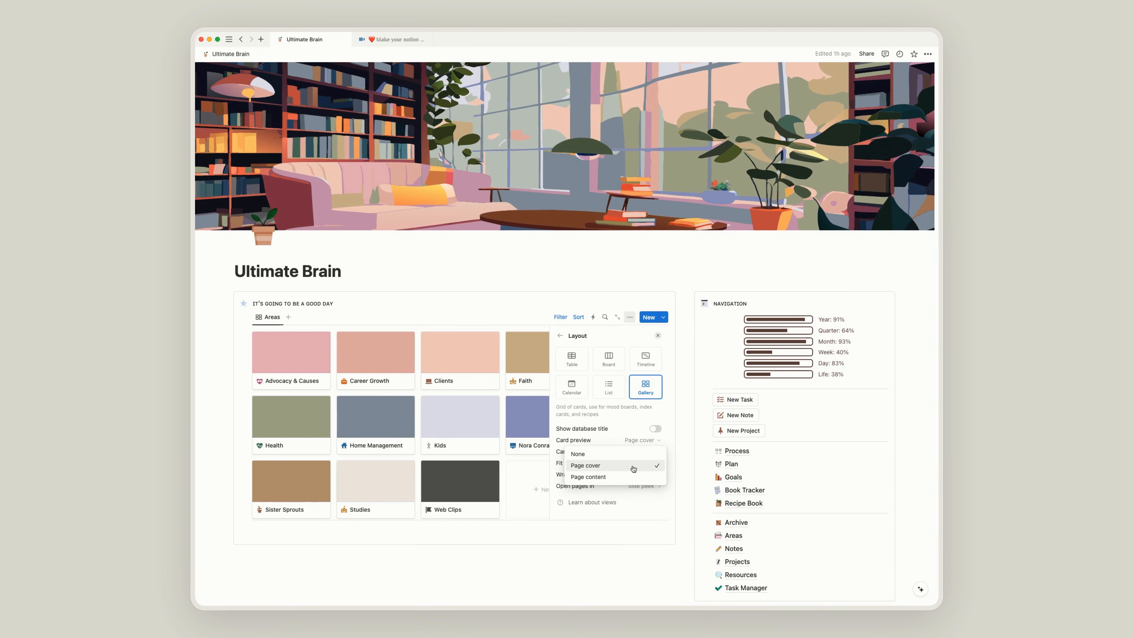
{"action": "left_click", "coordinate": [627, 425]}
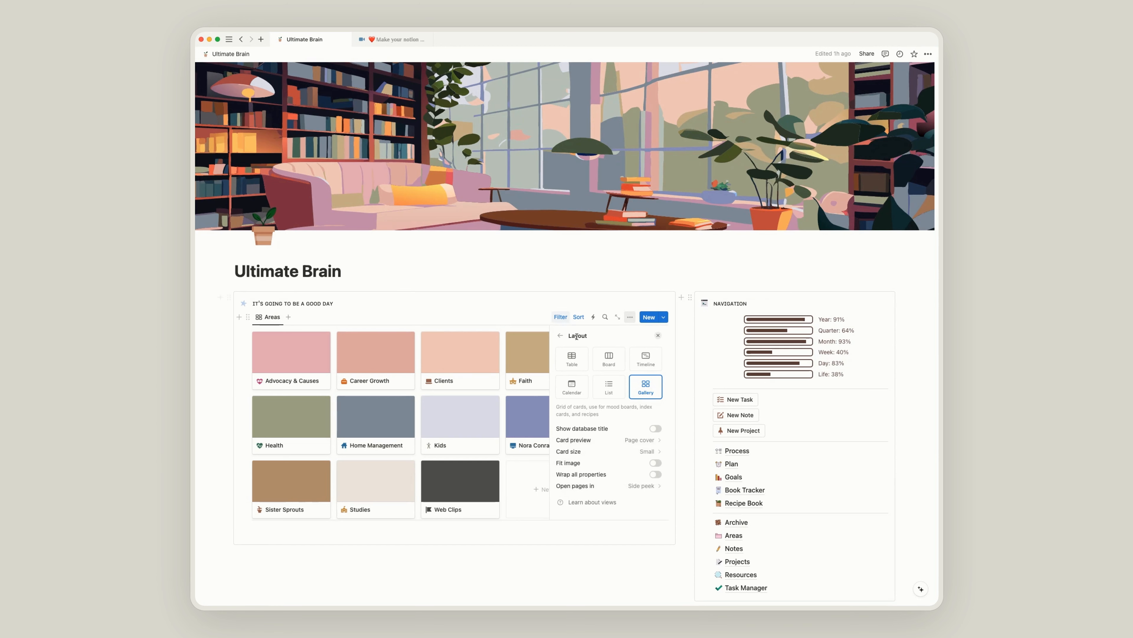
{"action": "left_click", "coordinate": [658, 335]}
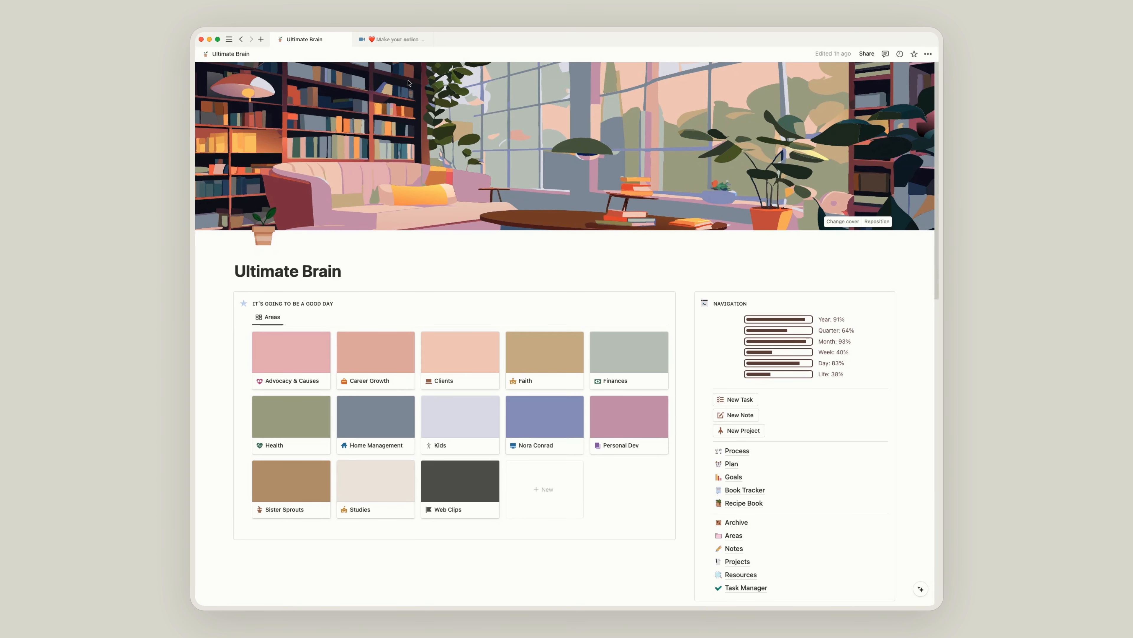
{"action": "left_click", "coordinate": [402, 40]}
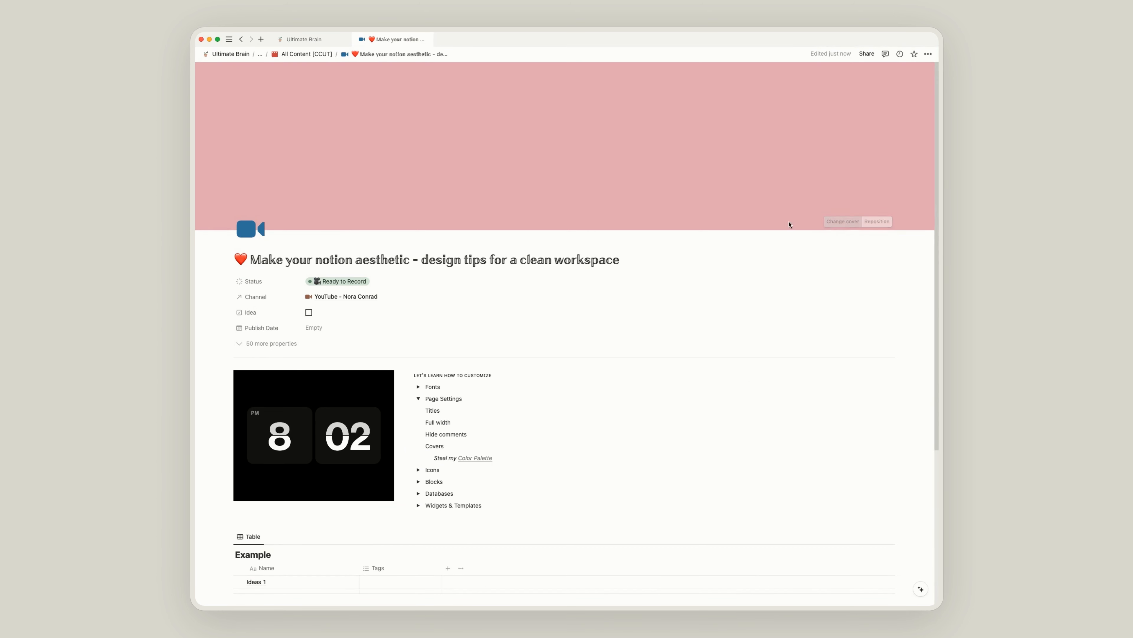
Replace the page cover with an uploaded solid lavender image
{"action": "left_click", "coordinate": [843, 221]}
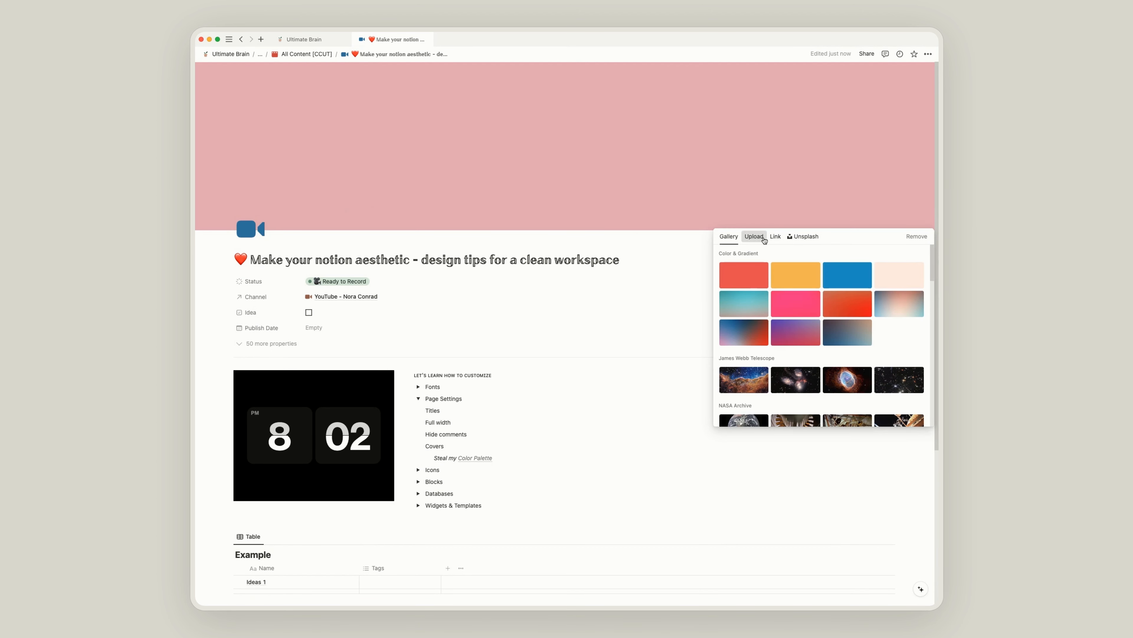
{"action": "left_click", "coordinate": [764, 237]}
{"action": "left_click", "coordinate": [786, 255]}
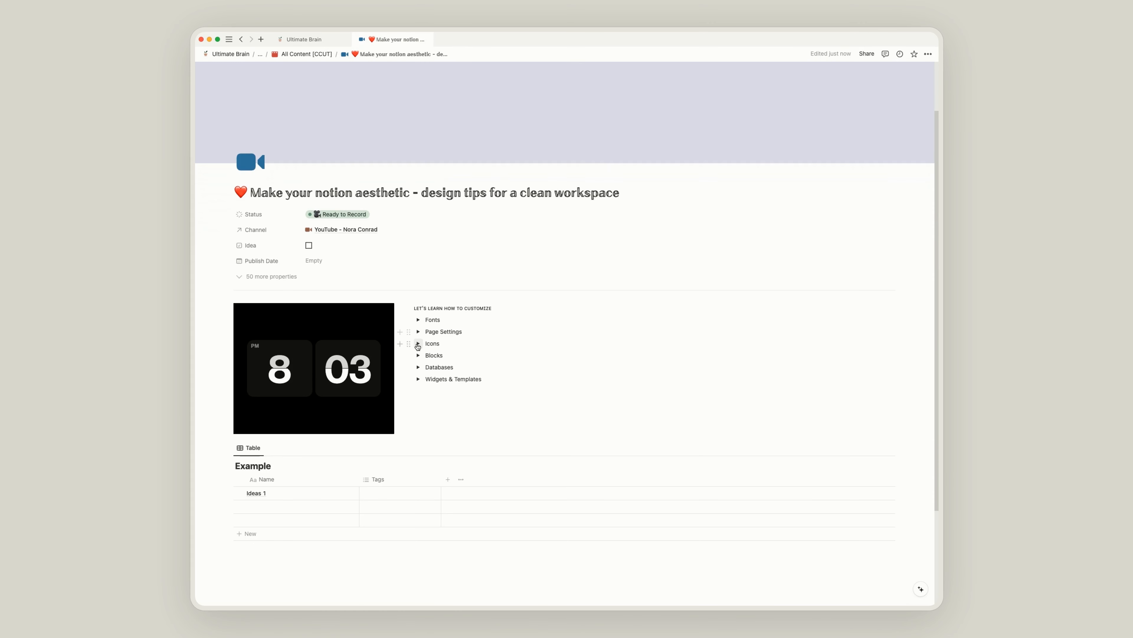
Expand the Icons toggle in the list and browse the emoji choices for the page icon
{"action": "left_click", "coordinate": [418, 343]}
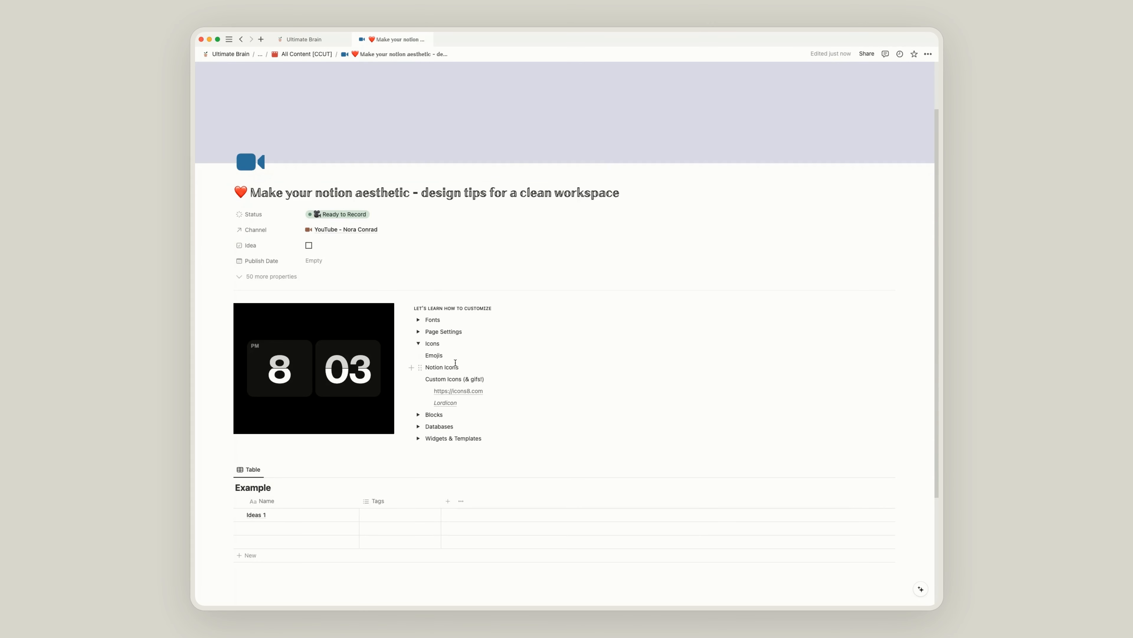
{"action": "left_click", "coordinate": [251, 162]}
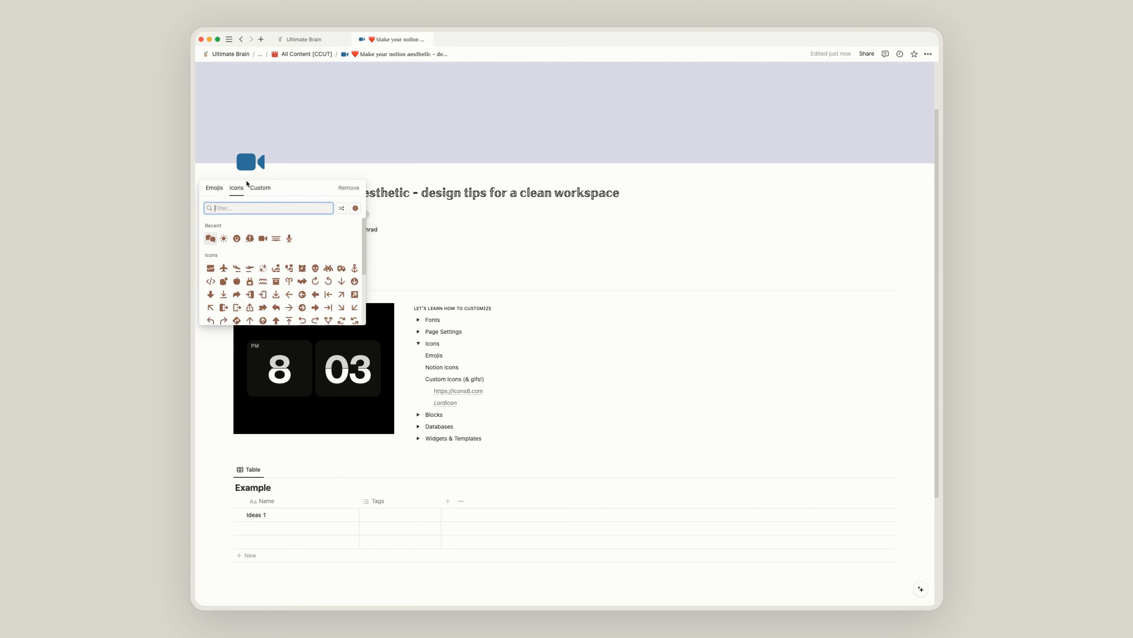
{"action": "left_click", "coordinate": [224, 191]}
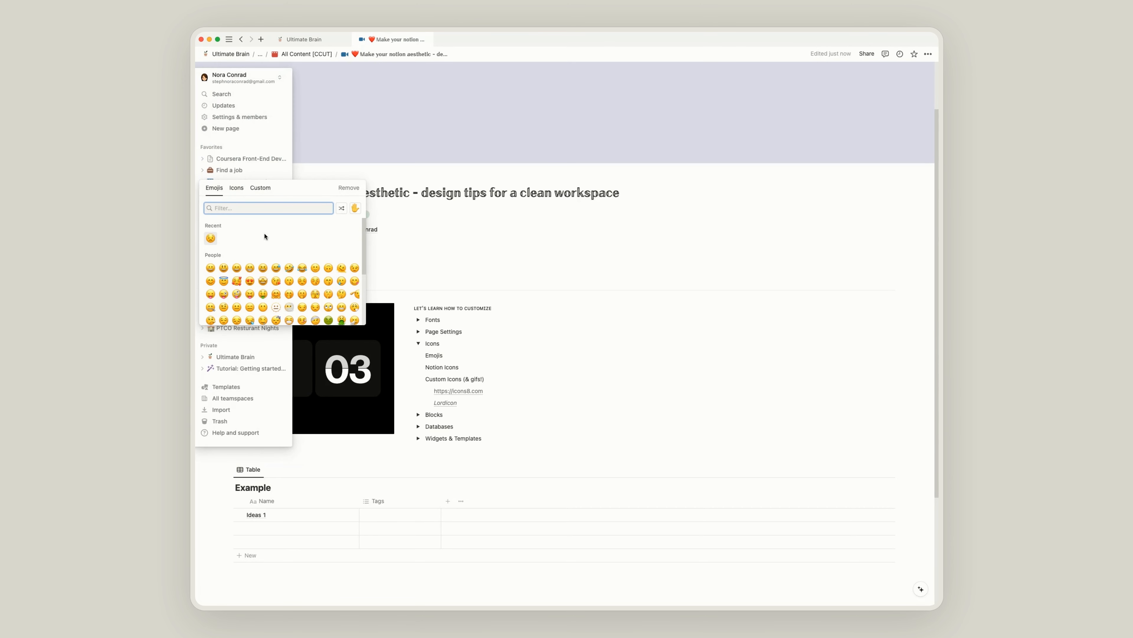
{"action": "scroll", "coordinate": [265, 235], "scroll_direction": "down", "scroll_amount": 5}
{"action": "left_click", "coordinate": [241, 191]}
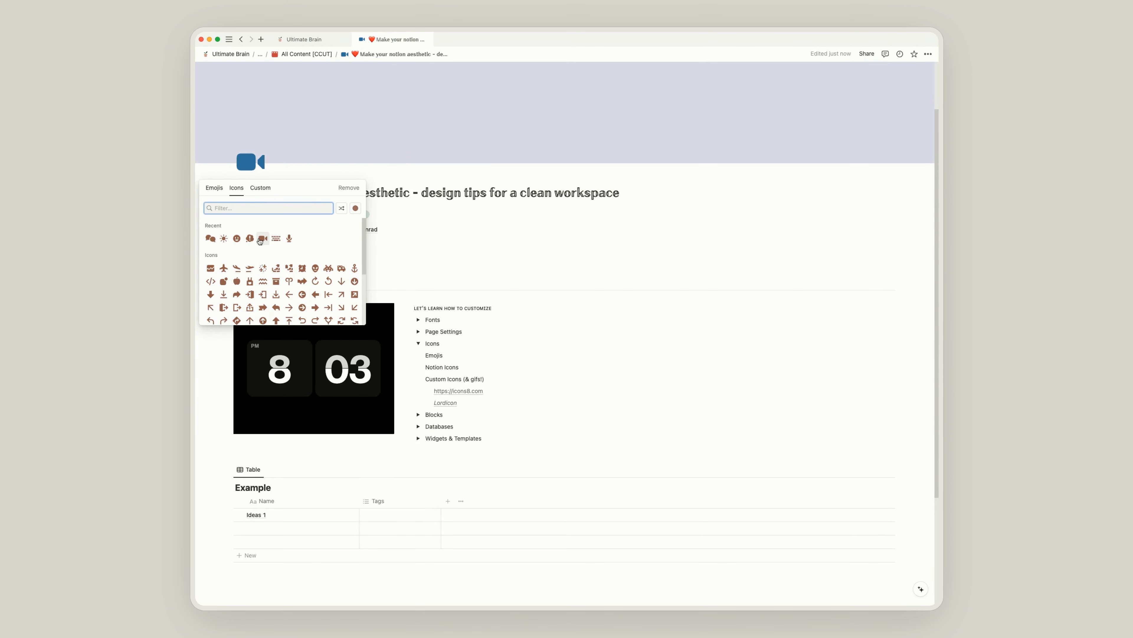
Turn on Ask every time for icon colors and try the archive box as page icon
{"action": "left_click", "coordinate": [356, 208]}
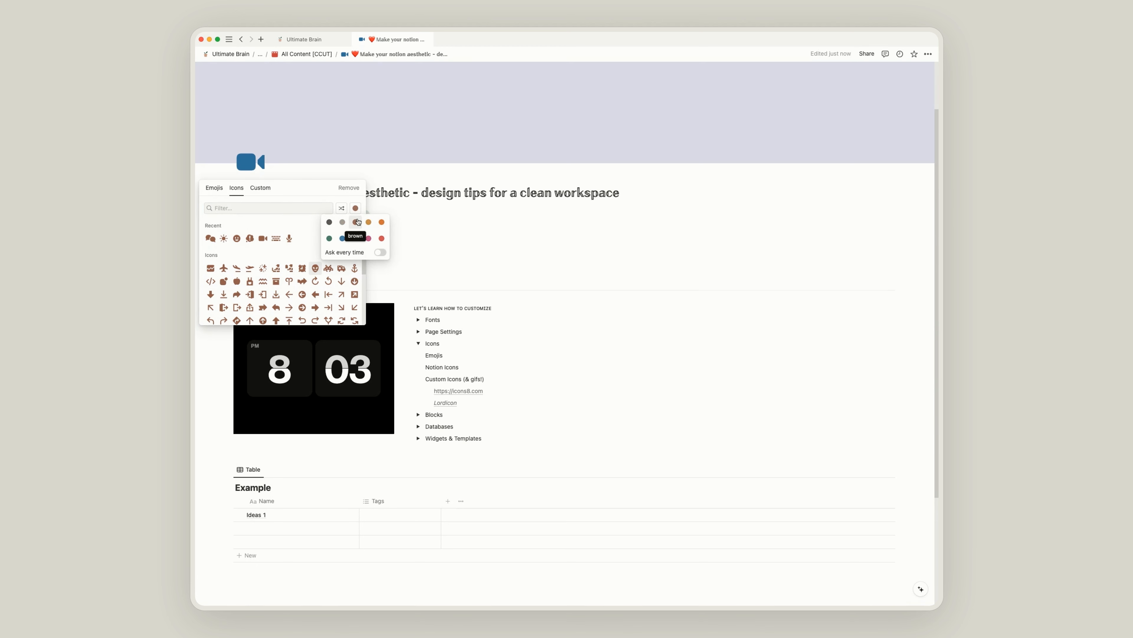
{"action": "left_click", "coordinate": [381, 254]}
{"action": "left_click", "coordinate": [277, 282]}
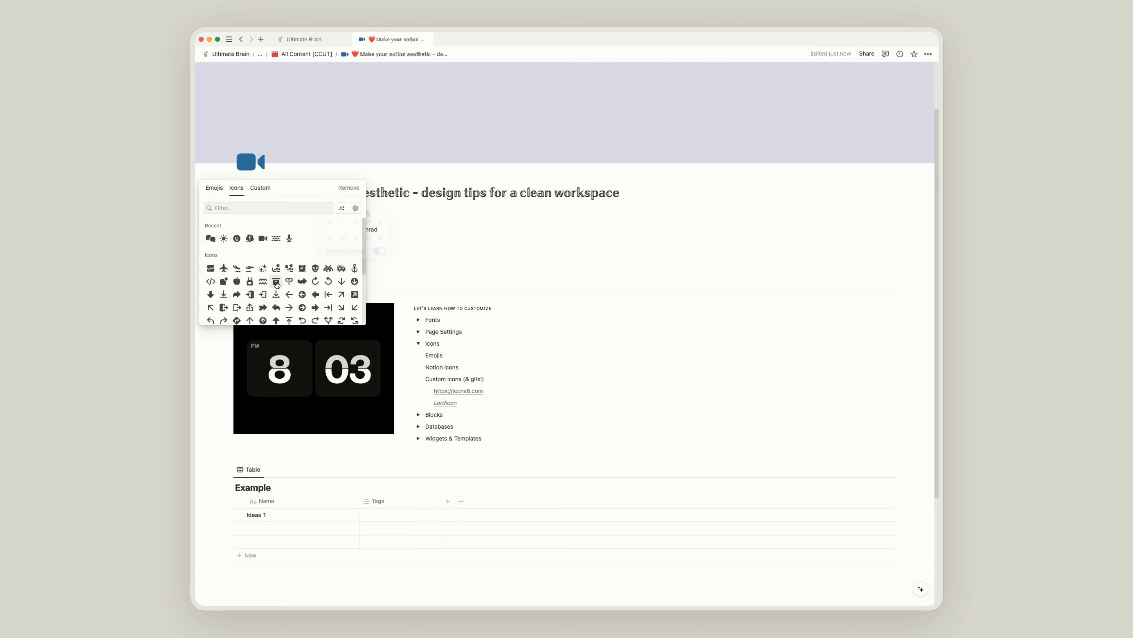
Turn off Ask every time, set the icon color to pink and use the archive box as page icon
{"action": "left_click", "coordinate": [356, 208]}
{"action": "left_click", "coordinate": [380, 252]}
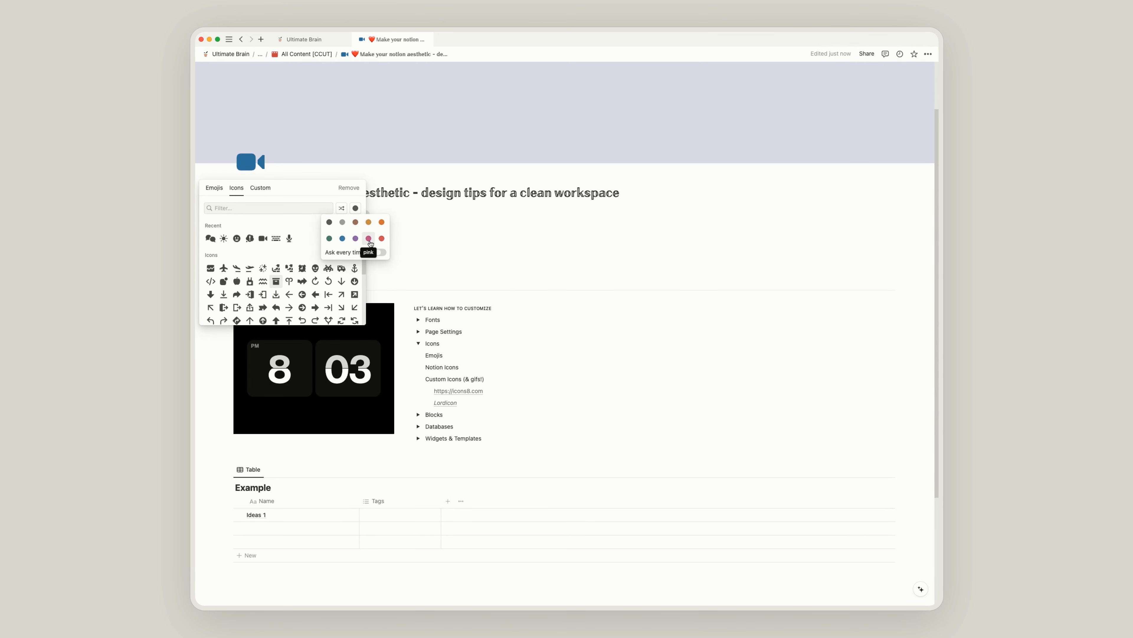
{"action": "left_click", "coordinate": [368, 238]}
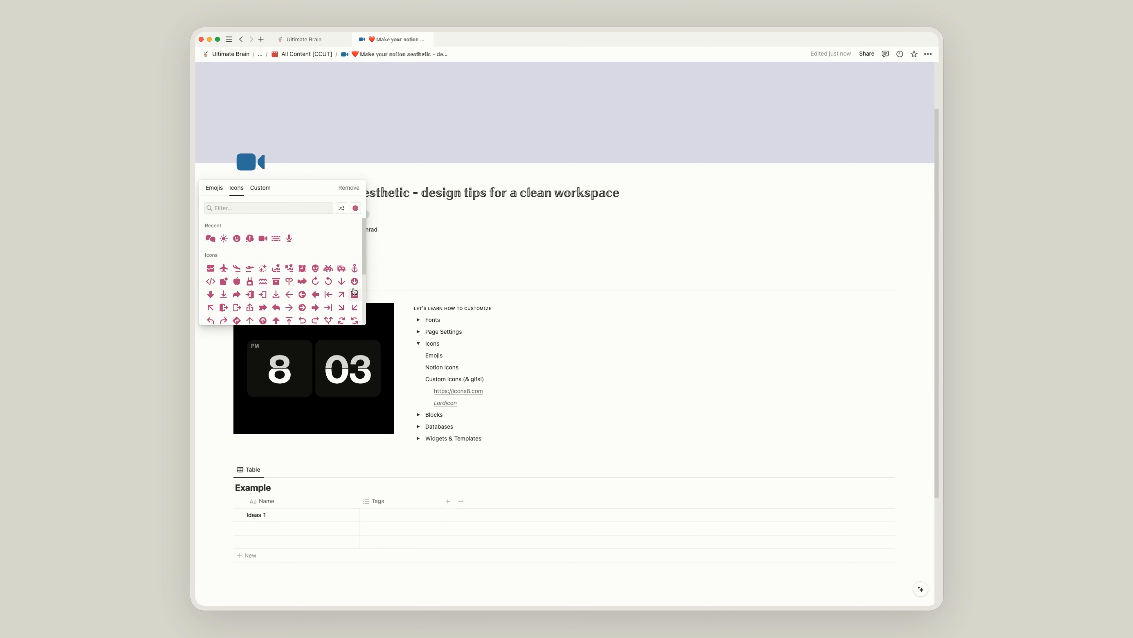
{"action": "left_click", "coordinate": [276, 280]}
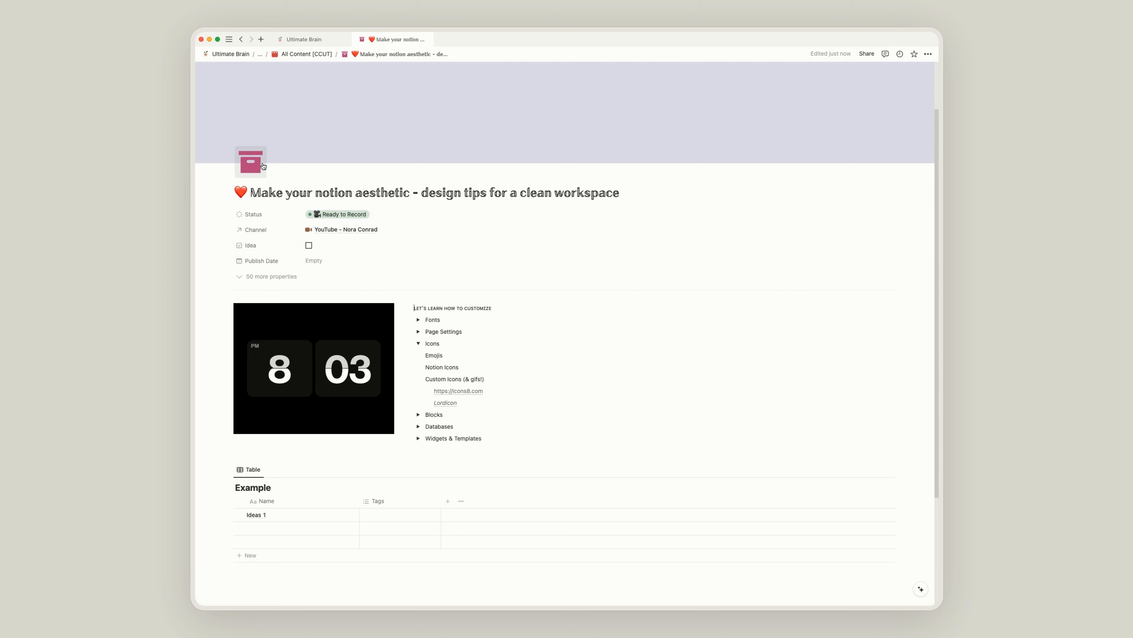
Replace the page icon with the custom blue-purple Notion cube image
{"action": "left_click", "coordinate": [244, 169]}
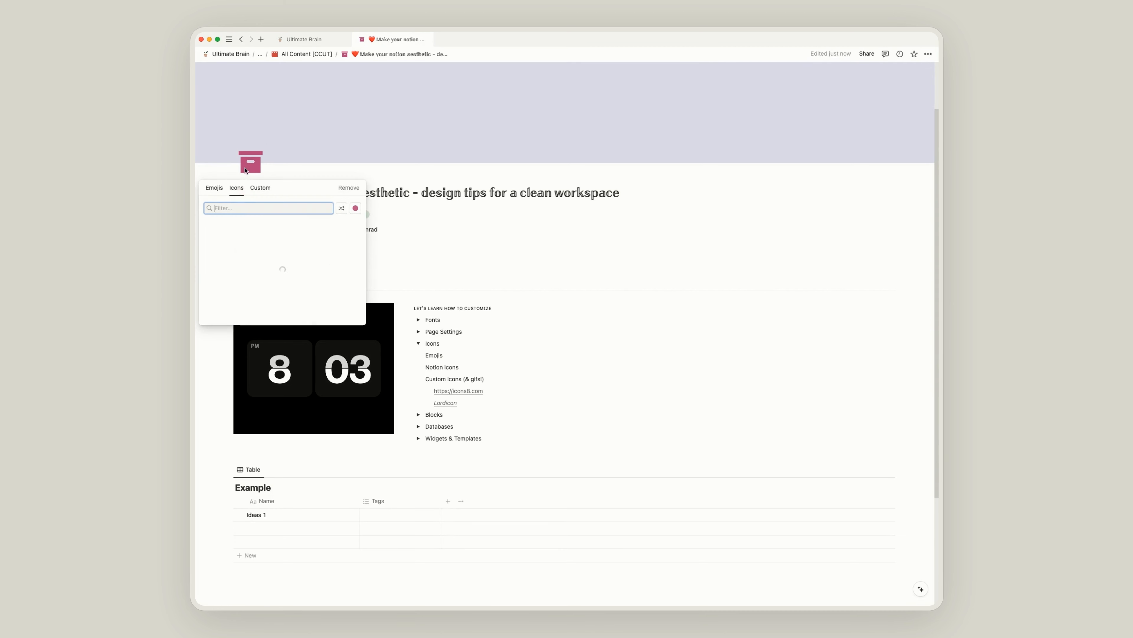
{"action": "left_click", "coordinate": [260, 188]}
{"action": "left_click", "coordinate": [342, 229]}
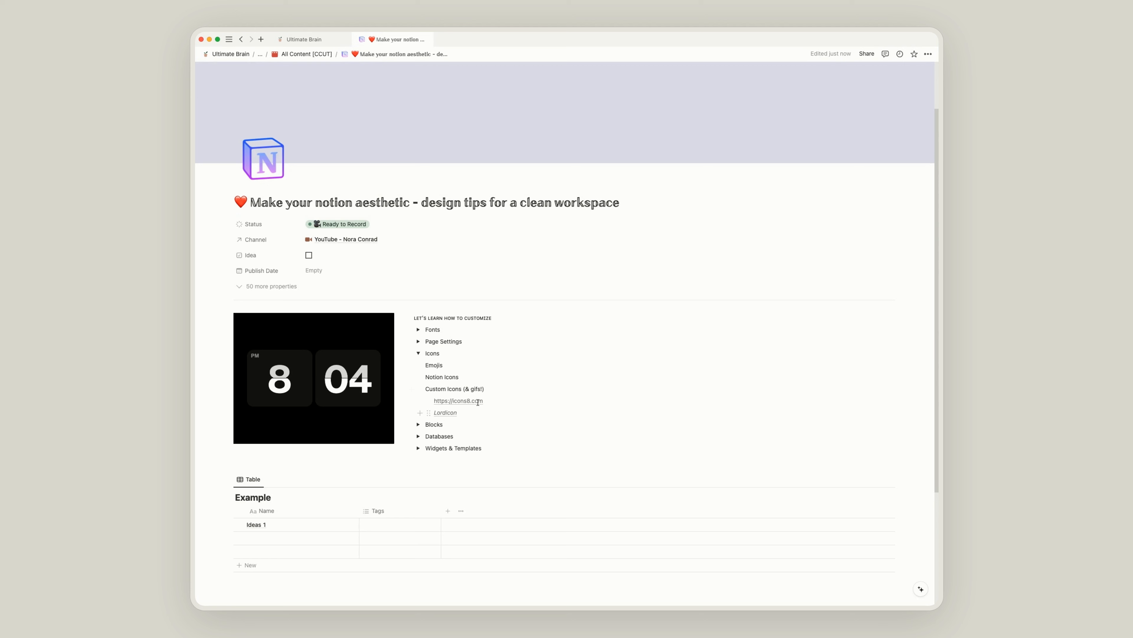
Open the Goals page from the navigation of the Ultimate Brain page
{"action": "mouse_move", "coordinate": [471, 404]}
{"action": "mouse_move", "coordinate": [447, 419]}
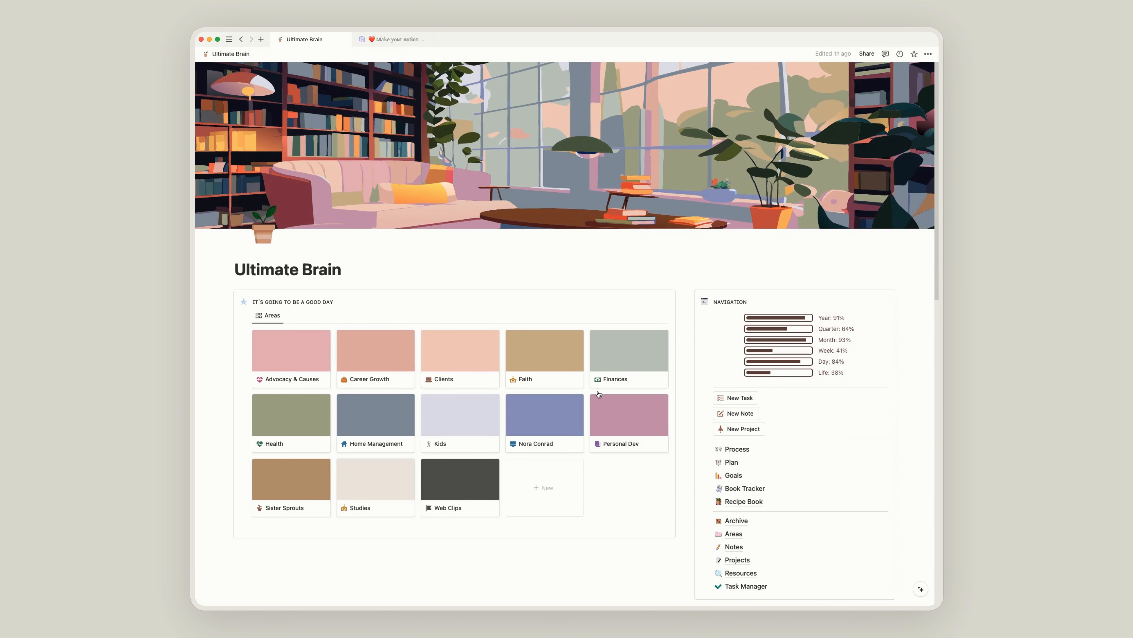
{"action": "left_click", "coordinate": [733, 475]}
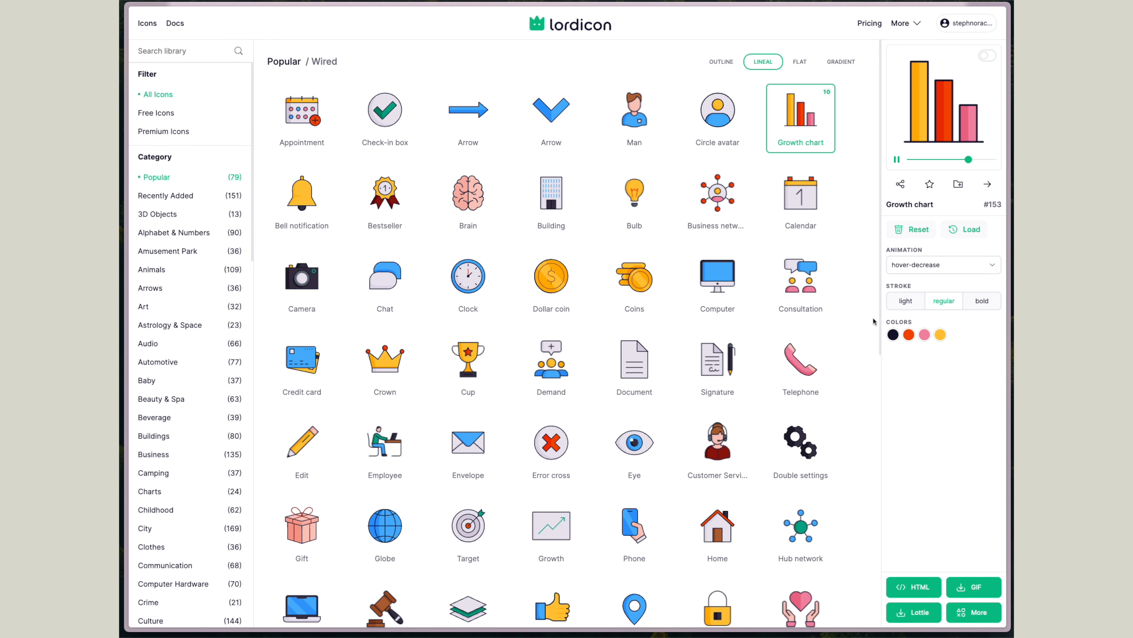
Recolor the bars of the Growth chart icon on Lordicon to light orange, purple and red
{"action": "left_click", "coordinate": [909, 335]}
{"action": "left_click", "coordinate": [842, 407]}
{"action": "left_click", "coordinate": [924, 334]}
{"action": "left_click", "coordinate": [817, 397]}
{"action": "left_click", "coordinate": [939, 455]}
{"action": "left_click", "coordinate": [940, 334]}
{"action": "left_click", "coordinate": [806, 392]}
{"action": "left_click", "coordinate": [941, 456]}
{"action": "left_click", "coordinate": [909, 334]}
{"action": "left_click", "coordinate": [843, 389]}
{"action": "left_click", "coordinate": [955, 459]}
Set the Growth chart animation to loop-all and download it as a transparent 400 px GIF with infinite loop
{"action": "left_click", "coordinate": [949, 266]}
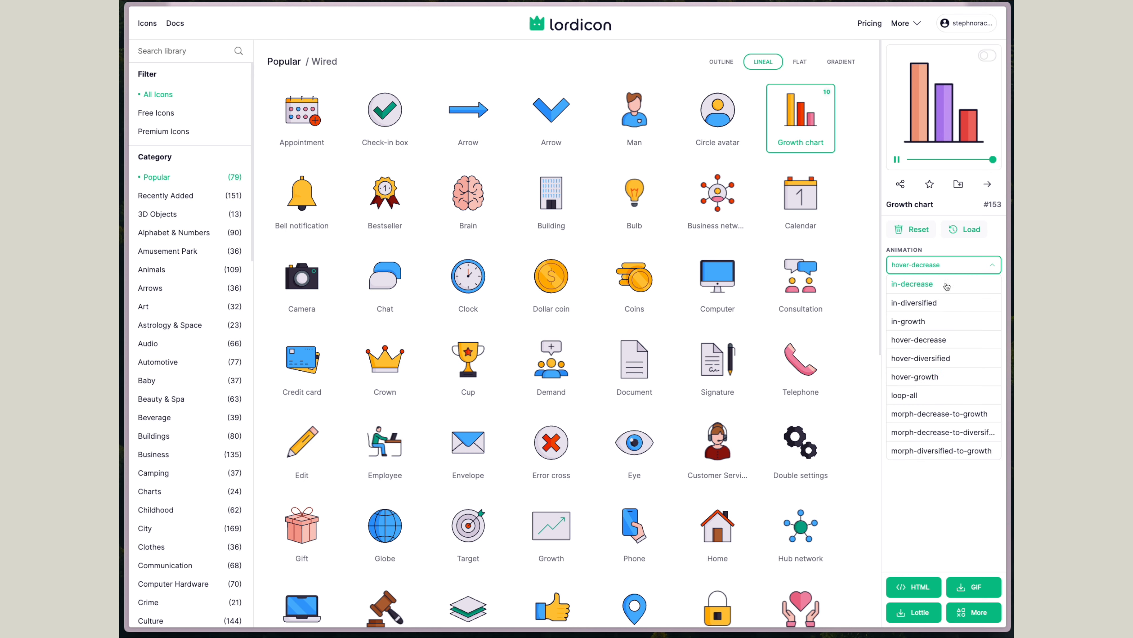
{"action": "left_click", "coordinate": [928, 377]}
{"action": "left_click", "coordinate": [930, 265]}
{"action": "left_click", "coordinate": [928, 397]}
{"action": "left_click", "coordinate": [969, 587]}
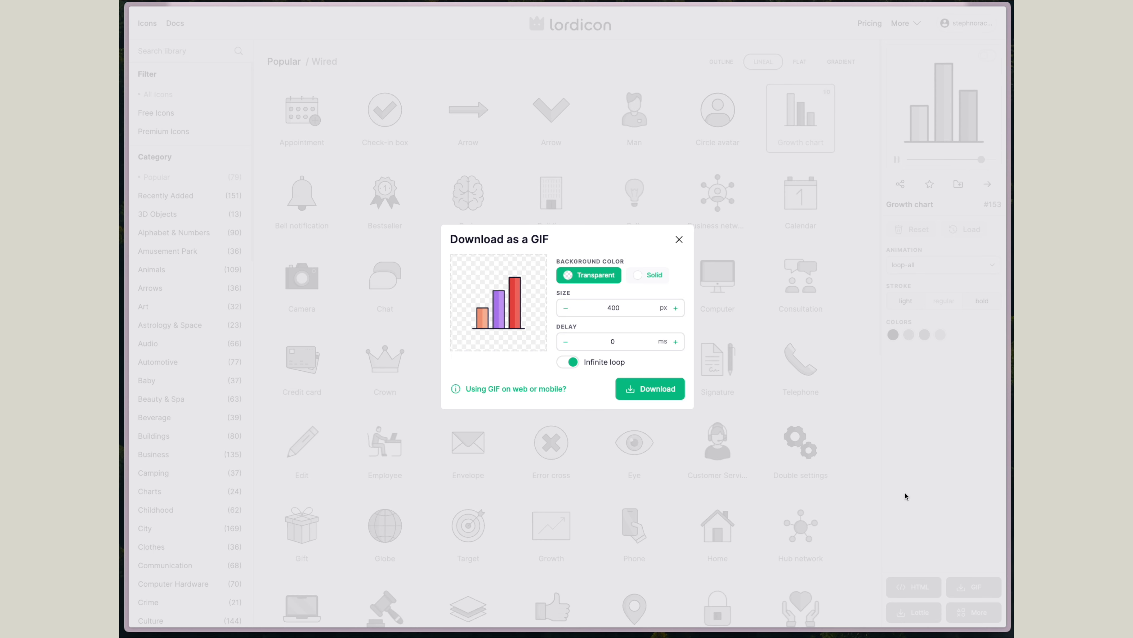
{"action": "left_click", "coordinate": [654, 390]}
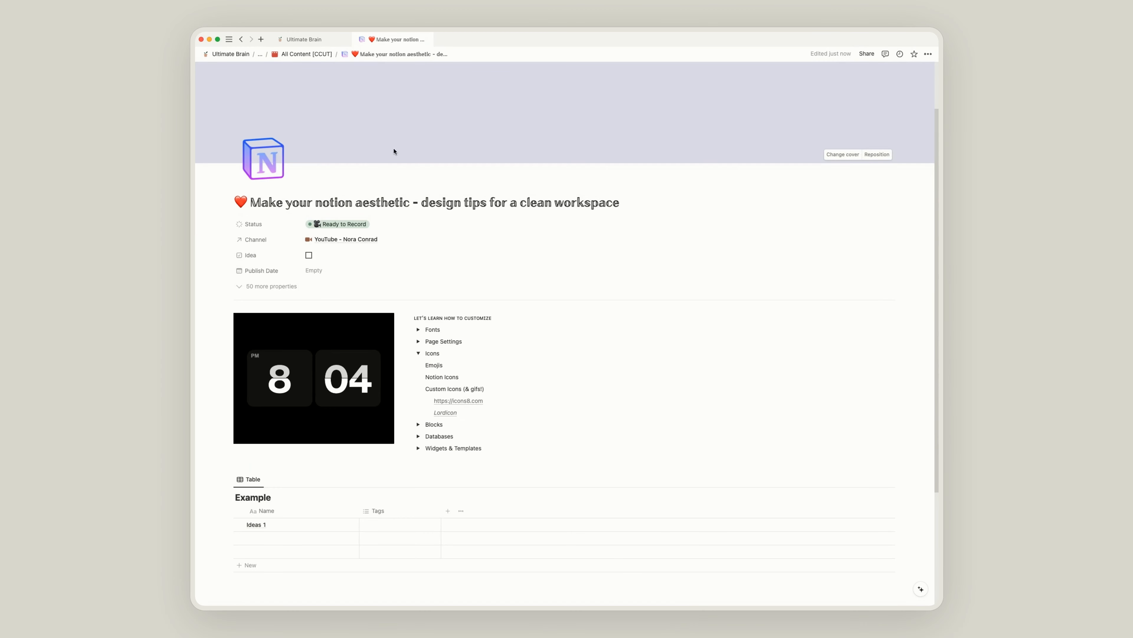
On the notion aesthetic page, collapse the Icons toggle and expand the Blocks toggle
{"action": "scroll", "coordinate": [558, 139], "scroll_direction": "up", "scroll_amount": 3}
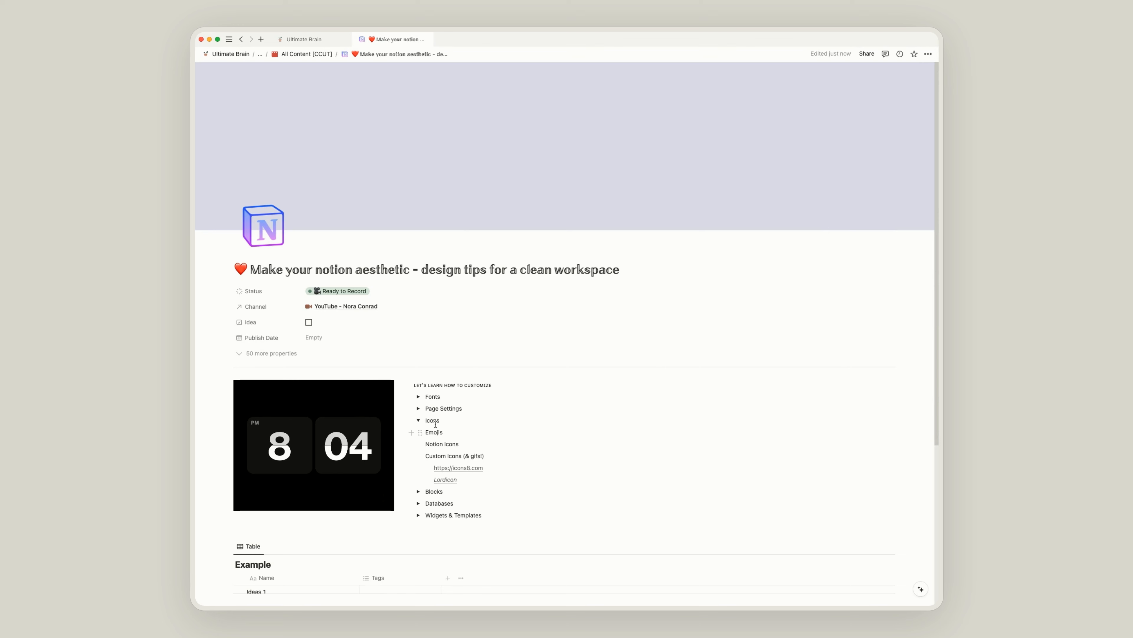
{"action": "left_click", "coordinate": [418, 420]}
{"action": "scroll", "coordinate": [423, 356], "scroll_direction": "down", "scroll_amount": 3}
{"action": "left_click", "coordinate": [418, 354]}
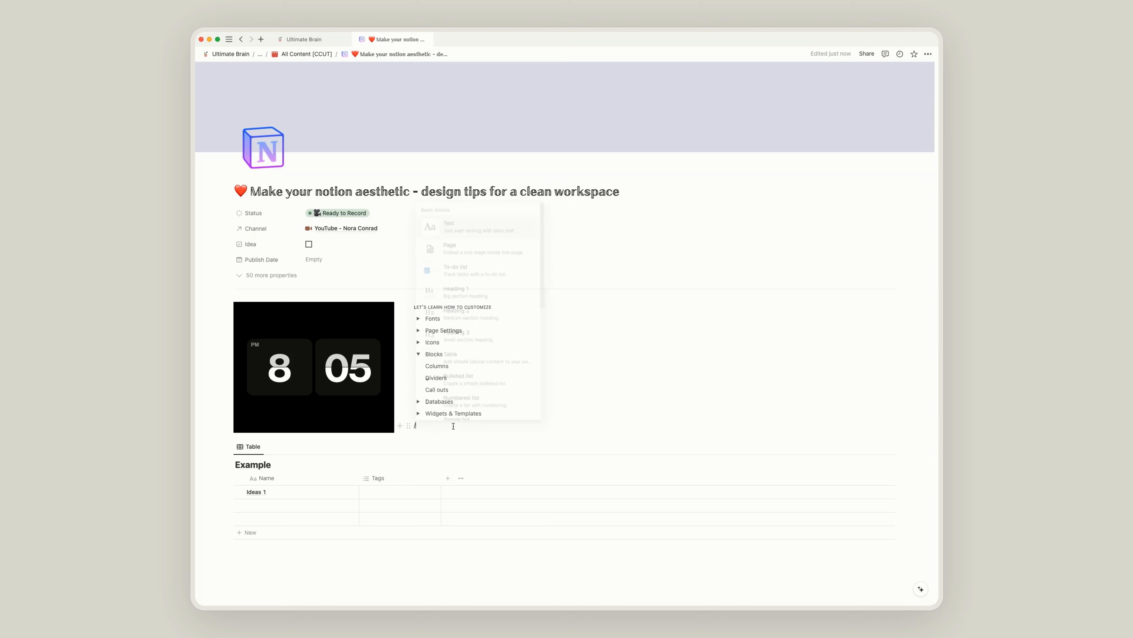
Add one divider below the Widgets & Templates toggle and another under the "Let's learn how to customize" heading
{"action": "type", "text": "/di"}
{"action": "key", "text": "Return"}
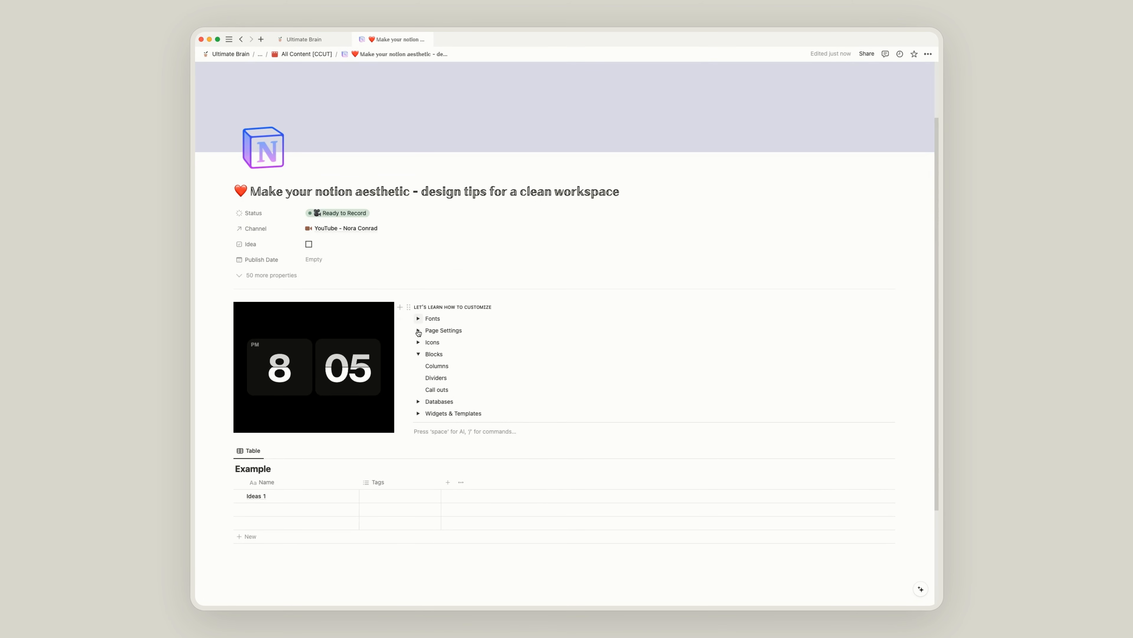
{"action": "left_click", "coordinate": [409, 307]}
{"action": "key", "text": "Escape"}
{"action": "left_click", "coordinate": [402, 307]}
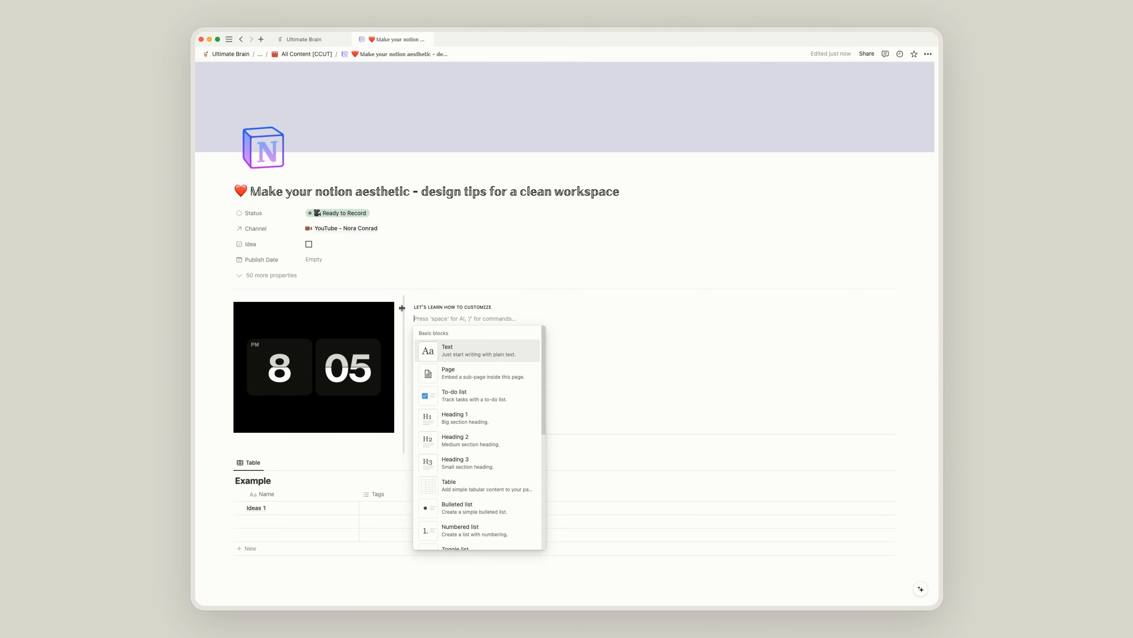
{"action": "type", "text": "div"}
{"action": "key", "text": "Return"}
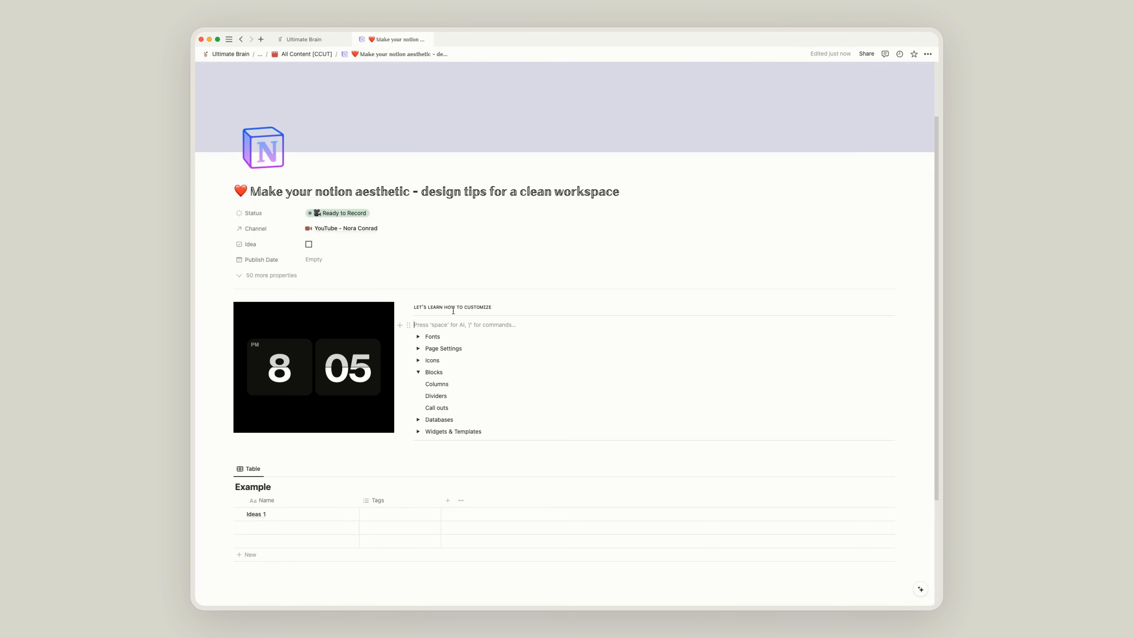
Try the 2 columns block command and look for a 4-column one on a new line above the clock
{"action": "left_click", "coordinate": [381, 453]}
{"action": "left_click", "coordinate": [648, 187]}
{"action": "key", "text": "Return"}
{"action": "type", "text": "/"}
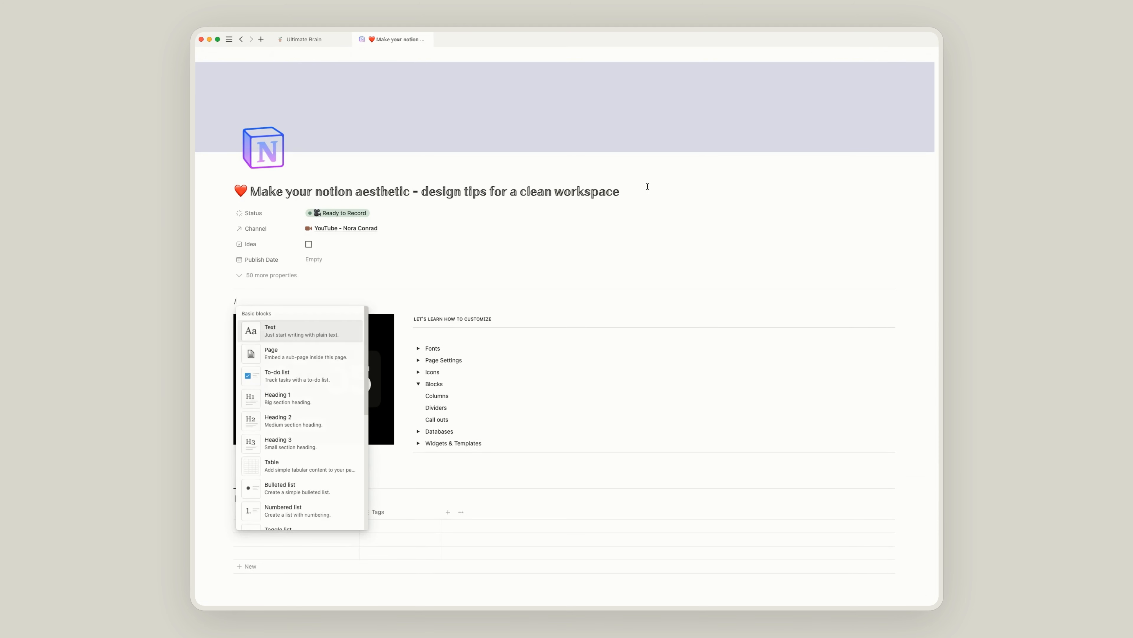
{"action": "type", "text": "2c"}
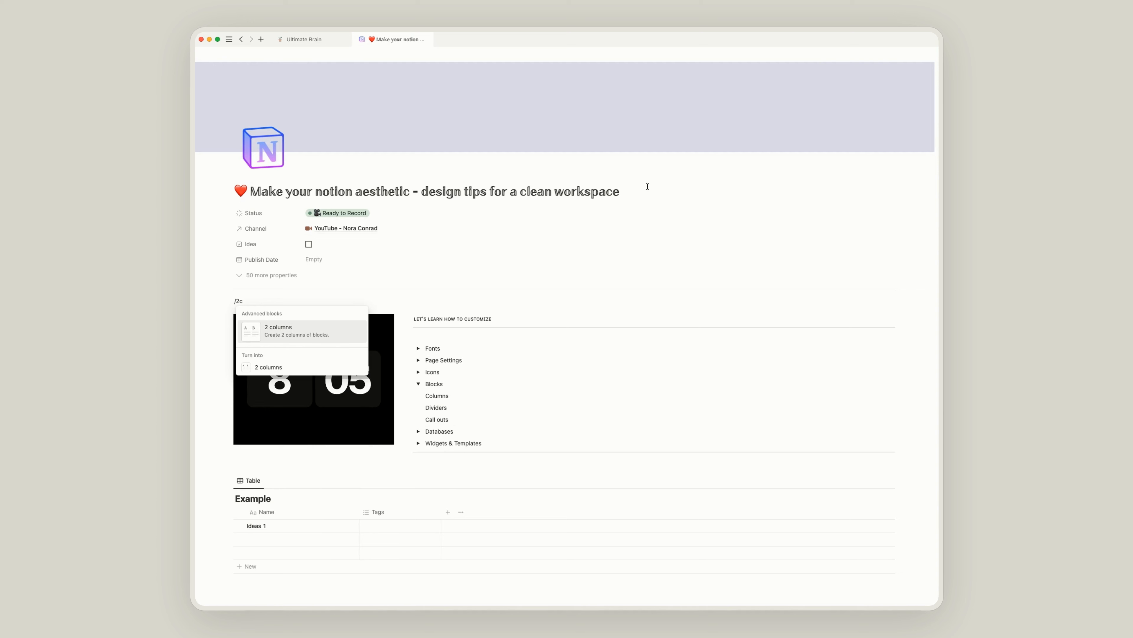
{"action": "key", "text": "BackSpace"}
{"action": "key", "text": "BackSpace"}
{"action": "type", "text": "4"}
{"action": "key", "text": "BackSpace"}
{"action": "key", "text": "BackSpace"}
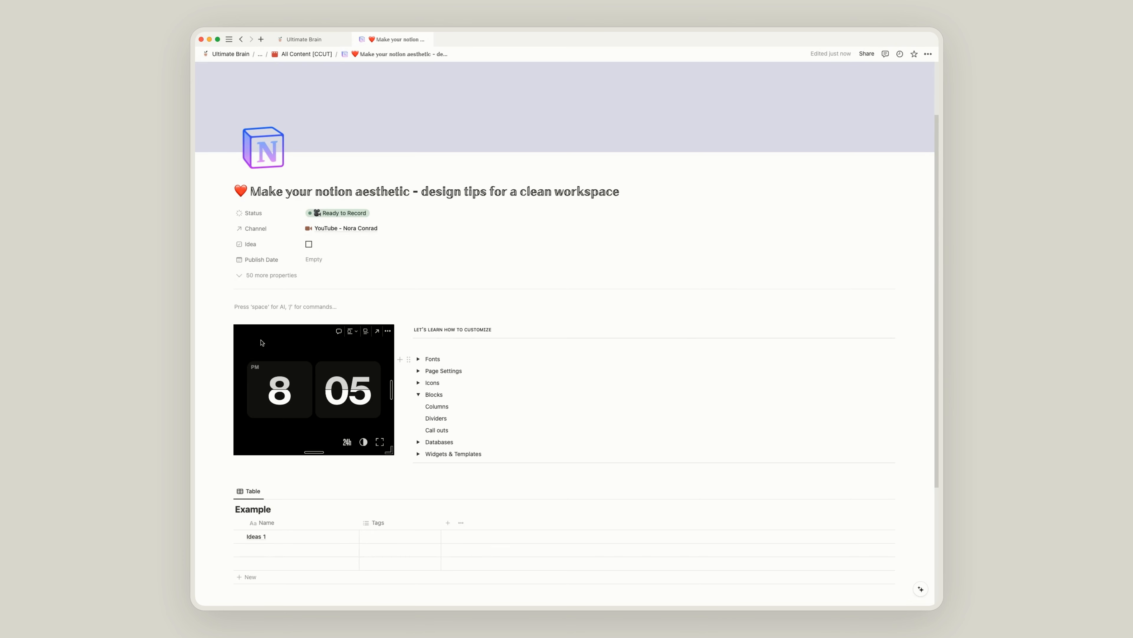
Move the clock widget to the top of the page content and rebuild the list as a column beside it
{"action": "left_click_drag", "start_coordinate": [226, 331], "coordinate": [239, 306]}
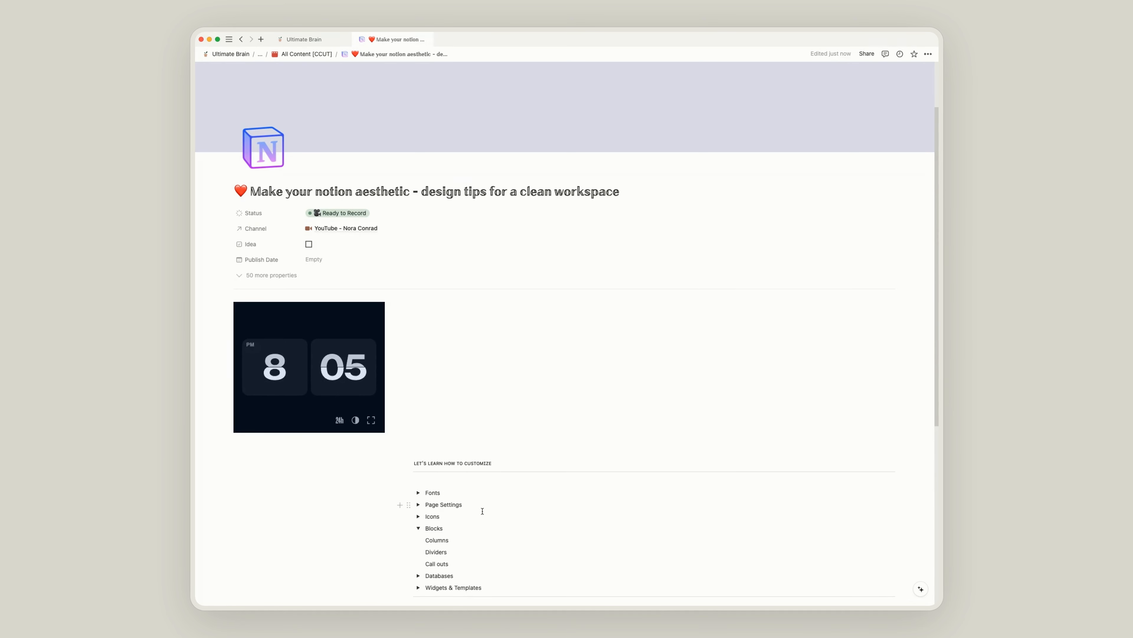
{"action": "scroll", "coordinate": [473, 447], "scroll_direction": "down", "scroll_amount": 5}
{"action": "left_click_drag", "start_coordinate": [382, 481], "coordinate": [431, 224]}
{"action": "left_click", "coordinate": [430, 207]}
{"action": "key", "text": "BackSpace"}
{"action": "key", "text": "BackSpace"}
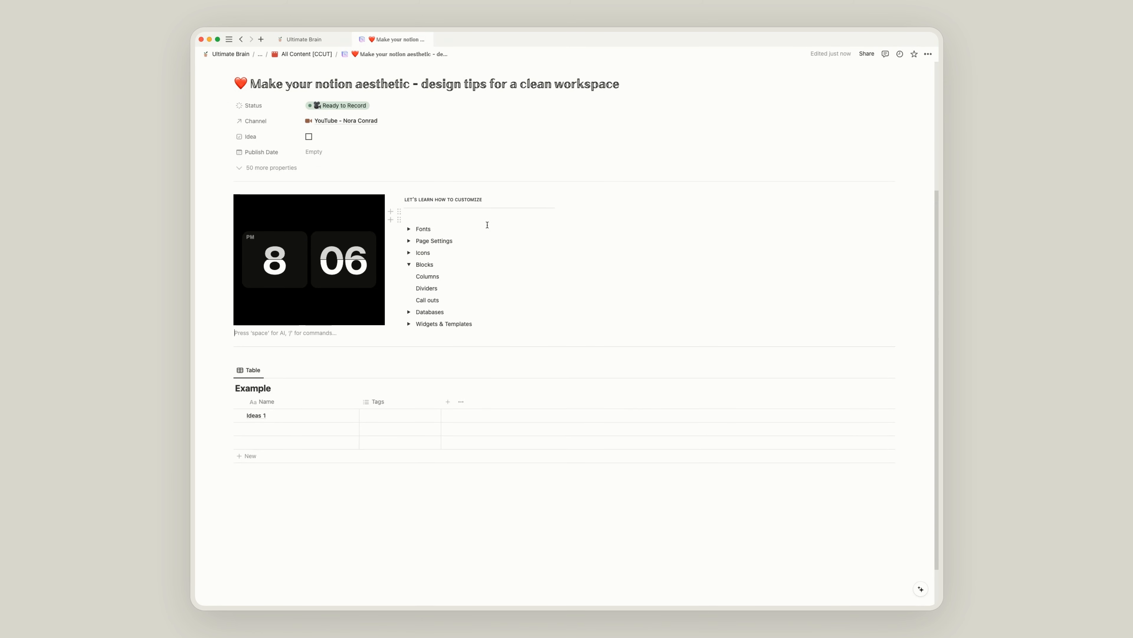
Narrow the list column and move the full-width divider into it, below Widgets & Templates
{"action": "left_click_drag", "start_coordinate": [563, 214], "coordinate": [513, 215]}
{"action": "left_click_drag", "start_coordinate": [228, 347], "coordinate": [440, 340]}
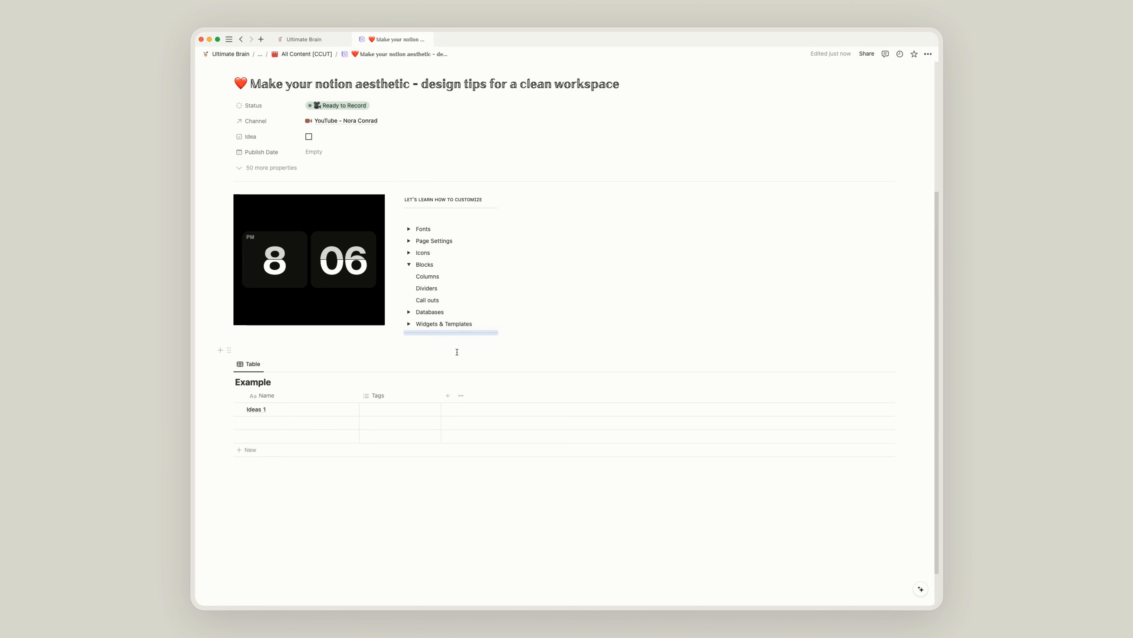
Delete the empty line between the heading's divider and the Fonts toggle
{"action": "left_click", "coordinate": [433, 217]}
{"action": "key", "text": "BackSpace"}
{"action": "scroll", "coordinate": [393, 232], "scroll_direction": "up", "scroll_amount": 1}
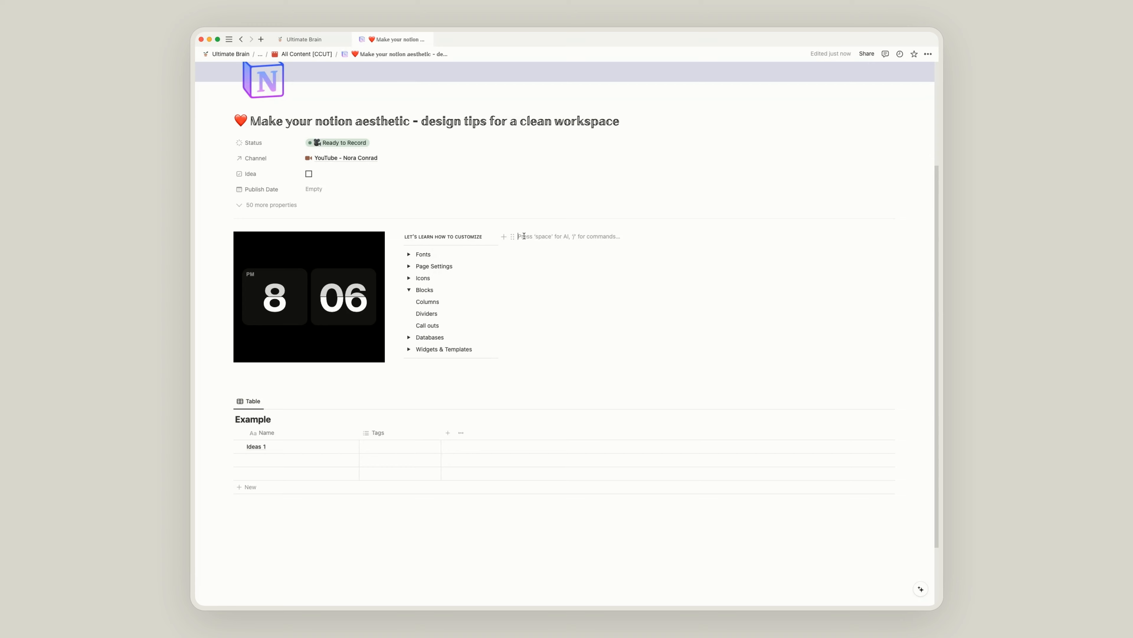
Examine how the Ultimate Brain page arranges its areas, navigation, calendar and journal in columns, callouts and dividers
{"action": "left_click", "coordinate": [304, 40]}
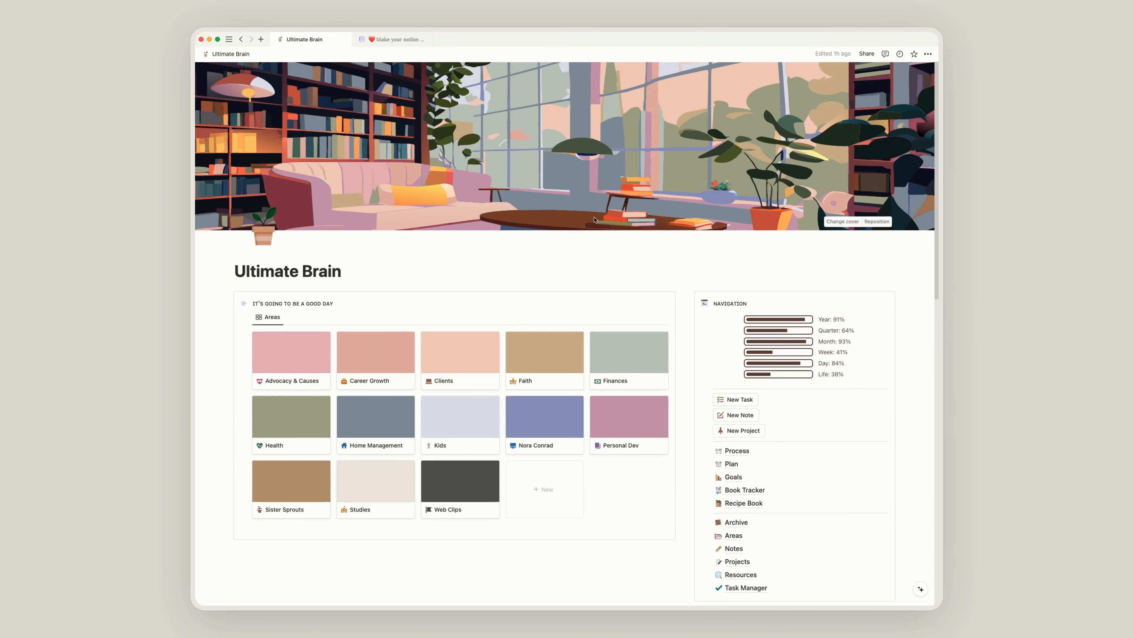
{"action": "scroll", "coordinate": [621, 257], "scroll_direction": "down", "scroll_amount": 1}
{"action": "scroll", "coordinate": [620, 257], "scroll_direction": "down", "scroll_amount": 1}
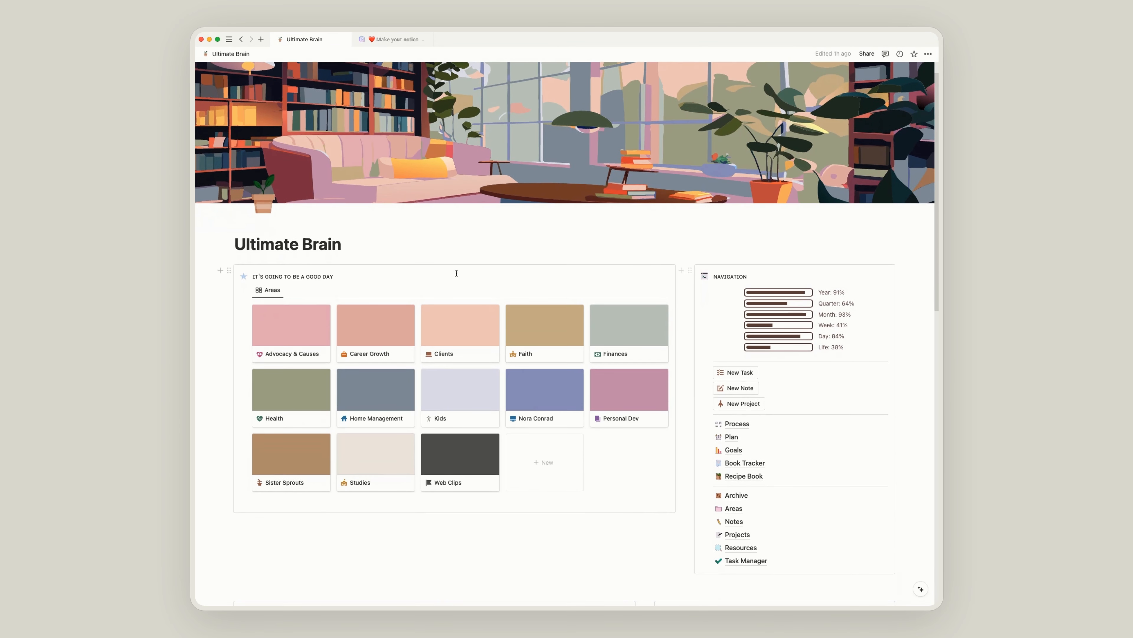
{"action": "scroll", "coordinate": [625, 281], "scroll_direction": "down", "scroll_amount": 5}
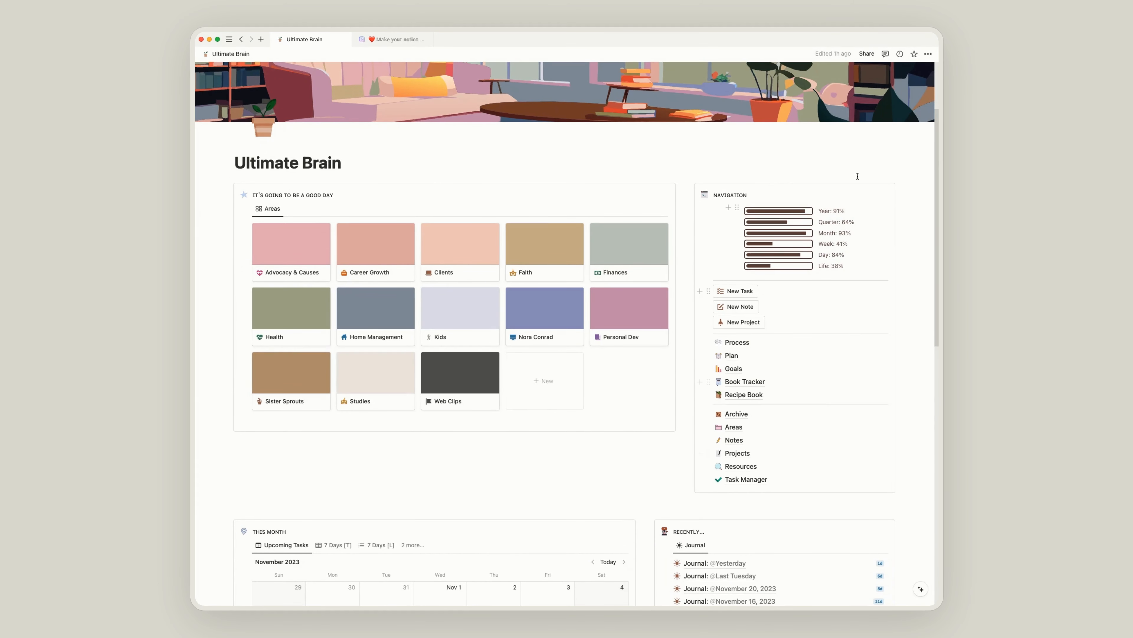
{"action": "scroll", "coordinate": [780, 449], "scroll_direction": "down", "scroll_amount": 5}
{"action": "scroll", "coordinate": [473, 379], "scroll_direction": "down", "scroll_amount": 1}
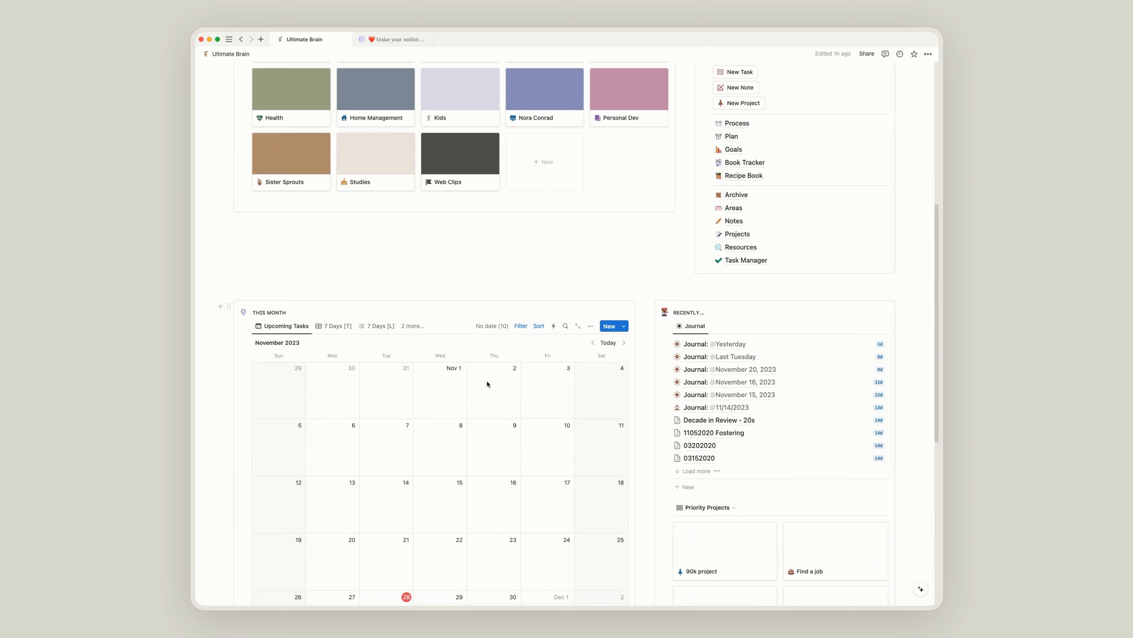
{"action": "scroll", "coordinate": [750, 369], "scroll_direction": "down", "scroll_amount": 4}
{"action": "scroll", "coordinate": [623, 197], "scroll_direction": "up", "scroll_amount": 10}
{"action": "scroll", "coordinate": [624, 198], "scroll_direction": "up", "scroll_amount": 4}
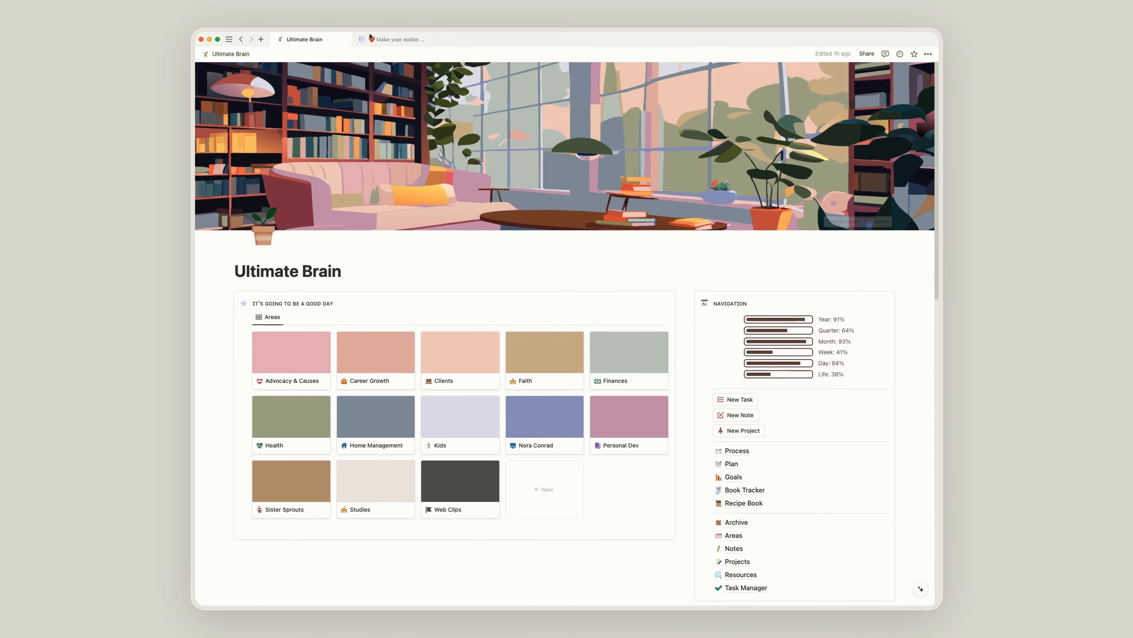
On the 'Make your notion aesthetic' page, insert a callout in the empty column beside the customization list
{"action": "left_click", "coordinate": [400, 41]}
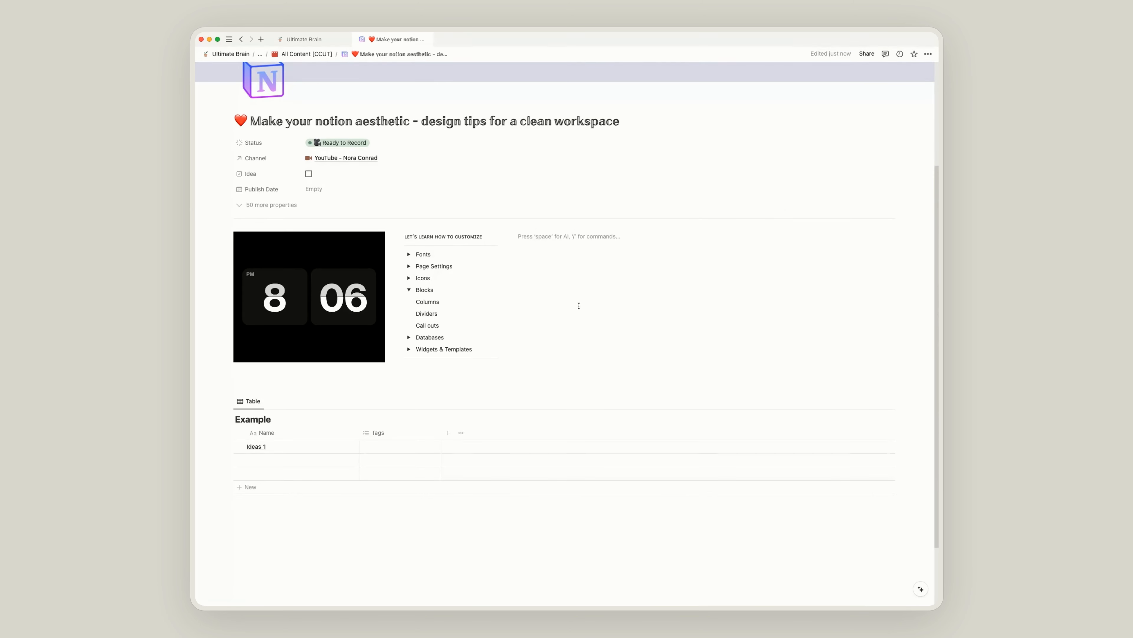
{"action": "type", "text": "/call"}
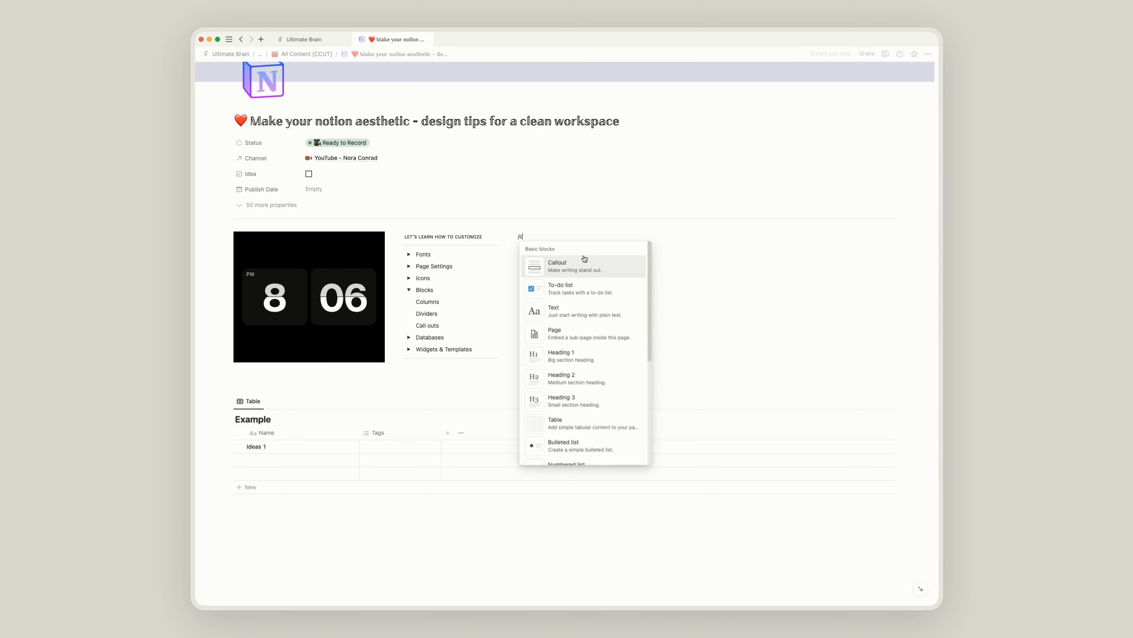
{"action": "key", "text": "Return"}
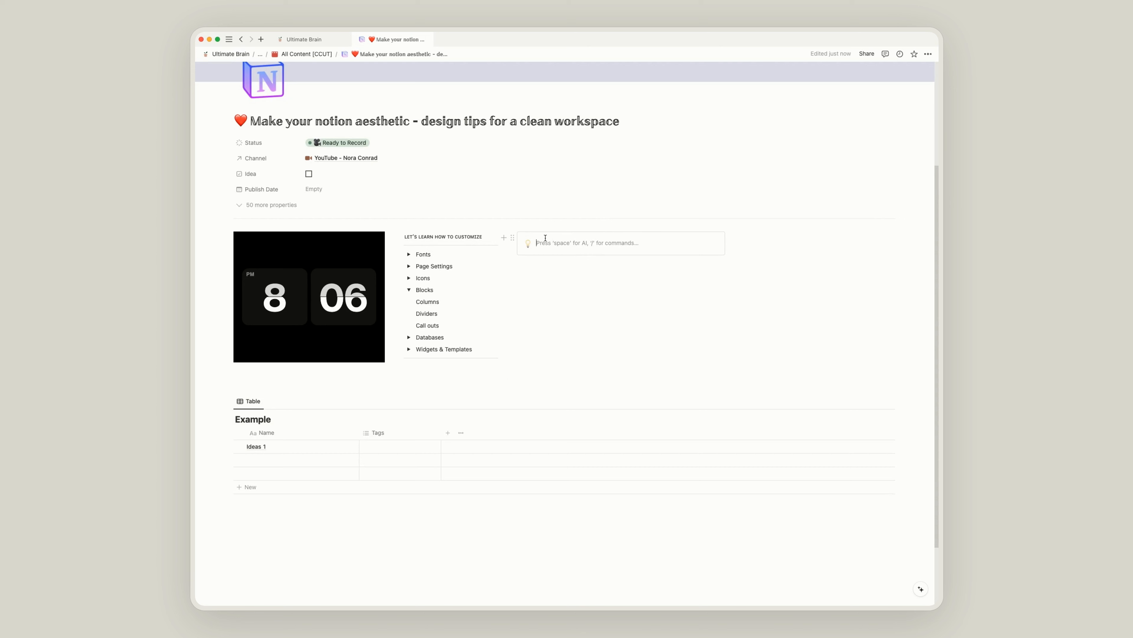
Try a purple background on the new callout and enter 'Example' as its text
{"action": "left_click", "coordinate": [511, 237]}
{"action": "mouse_move", "coordinate": [473, 286]}
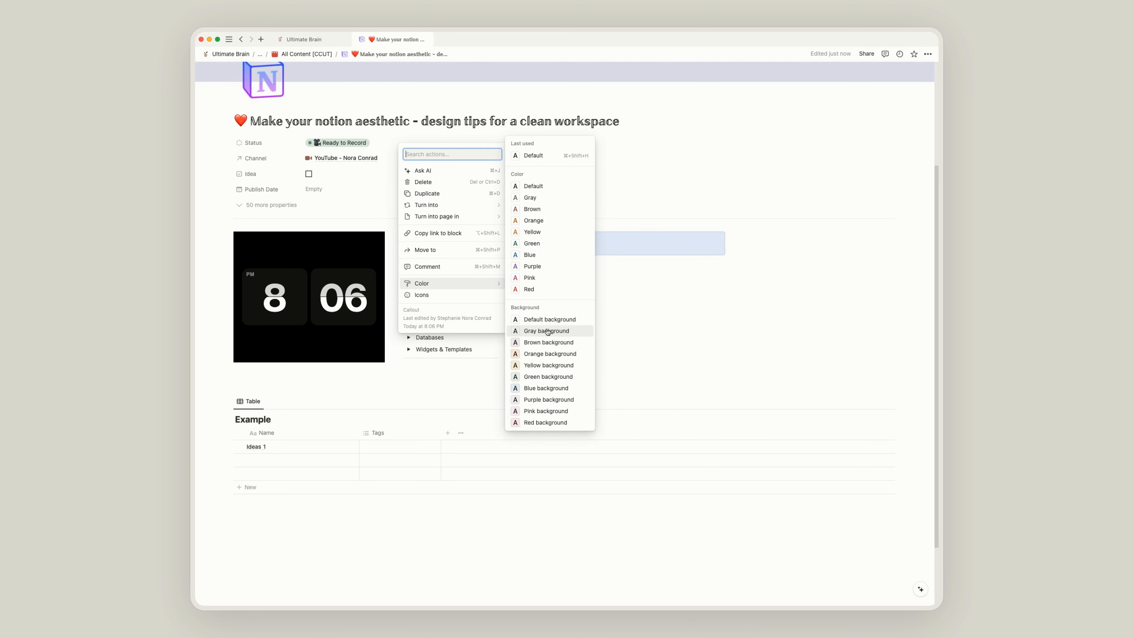
{"action": "left_click", "coordinate": [548, 400]}
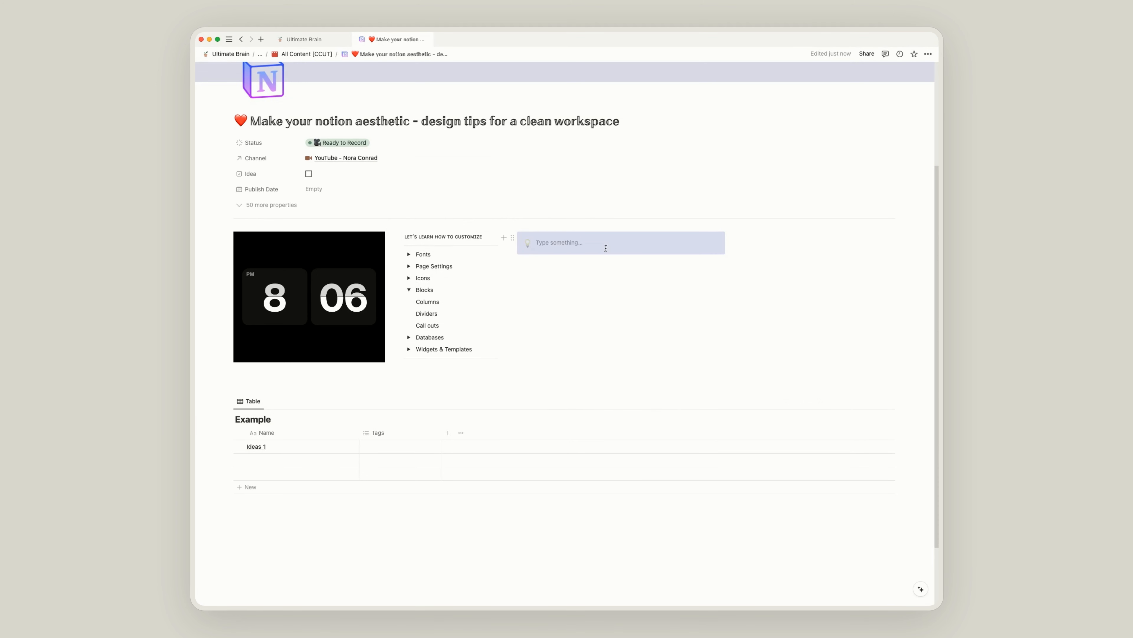
{"action": "left_click", "coordinate": [573, 241]}
{"action": "type", "text": "E"}
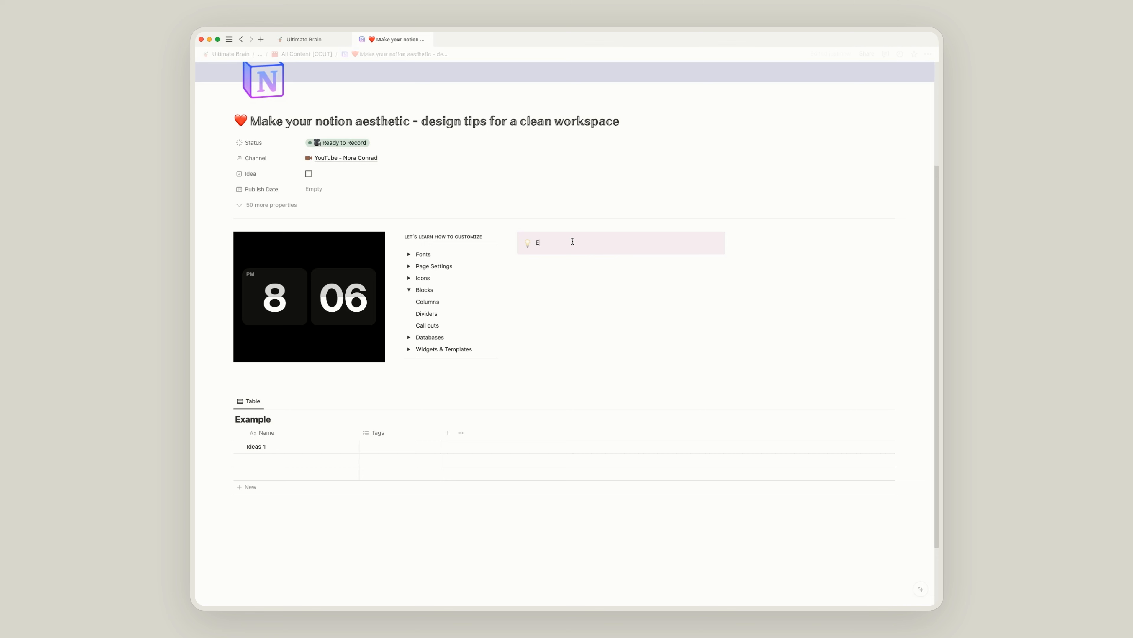
{"action": "type", "text": "xample"}
{"action": "key", "text": "Return"}
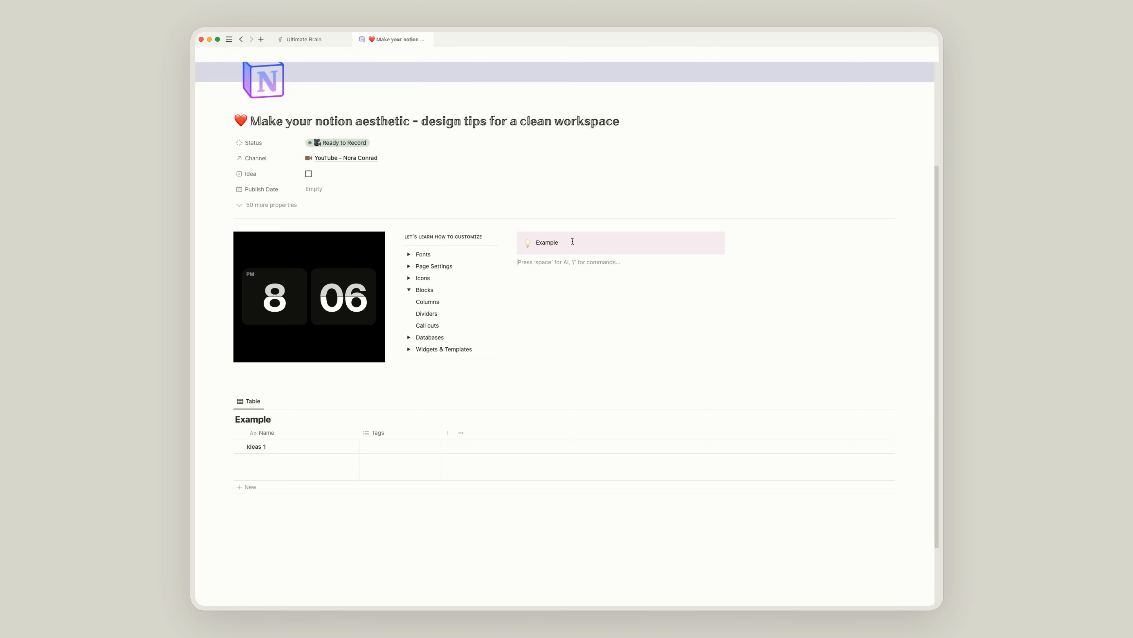
Reset the 'Example' callout to the default background
{"action": "left_click", "coordinate": [515, 237]}
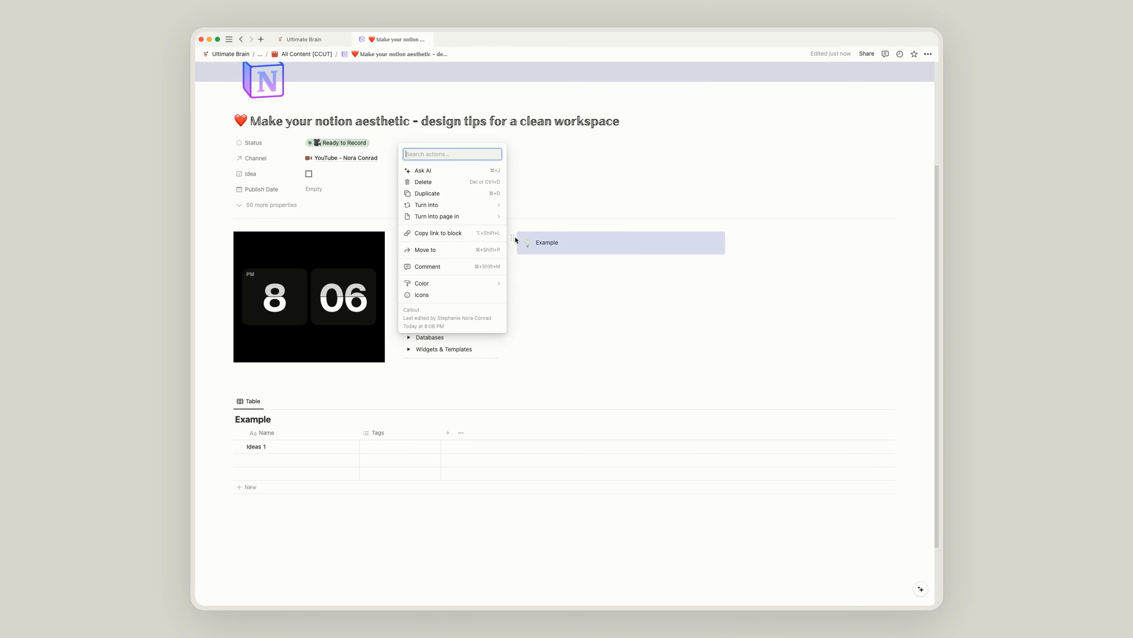
{"action": "mouse_move", "coordinate": [478, 283]}
{"action": "left_click", "coordinate": [543, 319]}
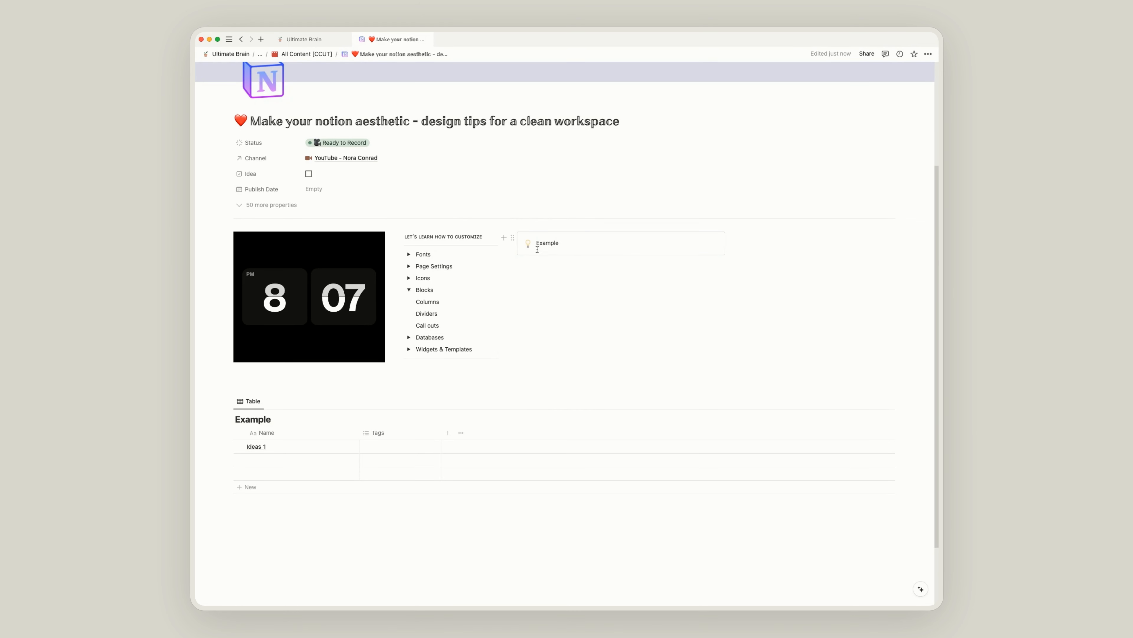
Replace the callout's light bulb icon with an uploaded custom Notion logo image
{"action": "left_click", "coordinate": [528, 244]}
{"action": "left_click", "coordinate": [508, 257]}
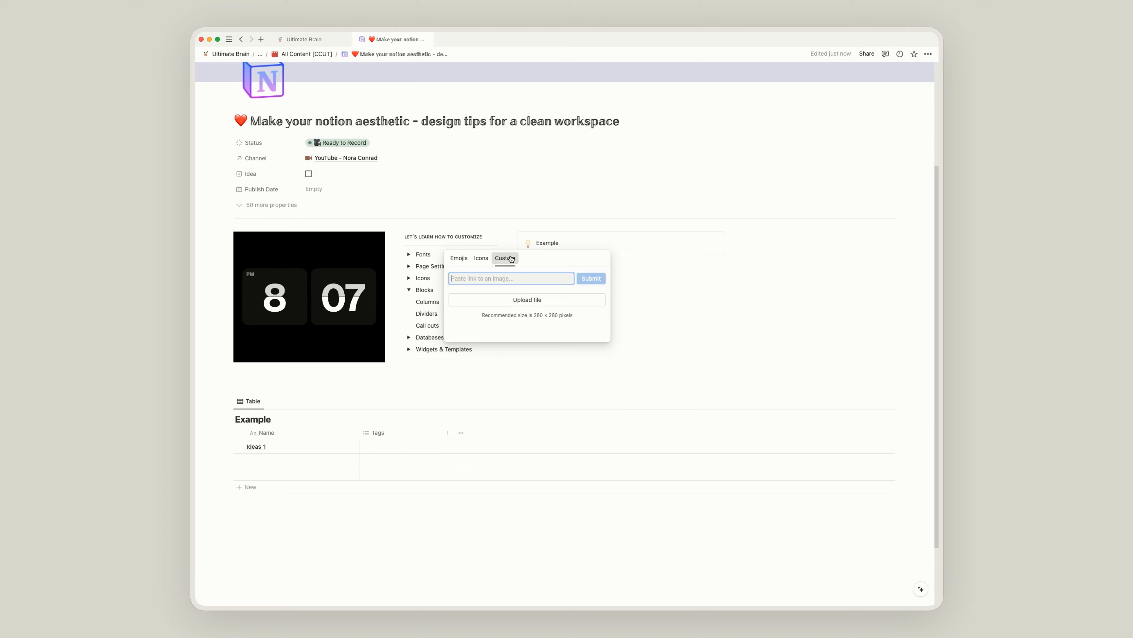
{"action": "left_click", "coordinate": [490, 298]}
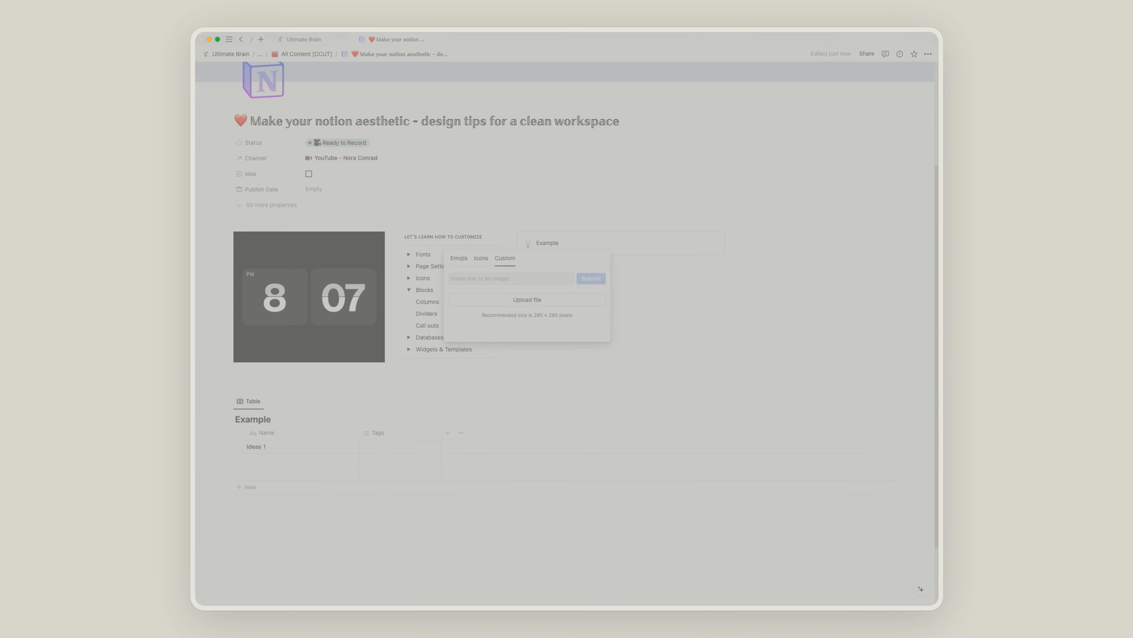
{"action": "double_click", "coordinate": [569, 275]}
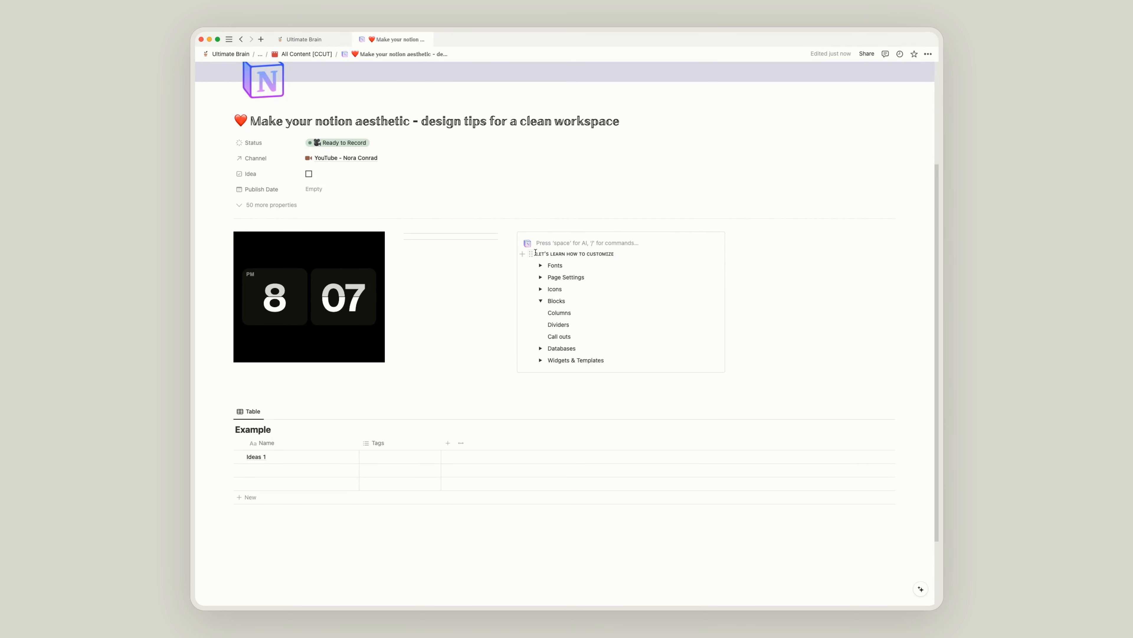
Delete the empty line above the heading inside the callout and narrow the callout's column
{"action": "left_click", "coordinate": [538, 252]}
{"action": "key", "text": "BackSpace"}
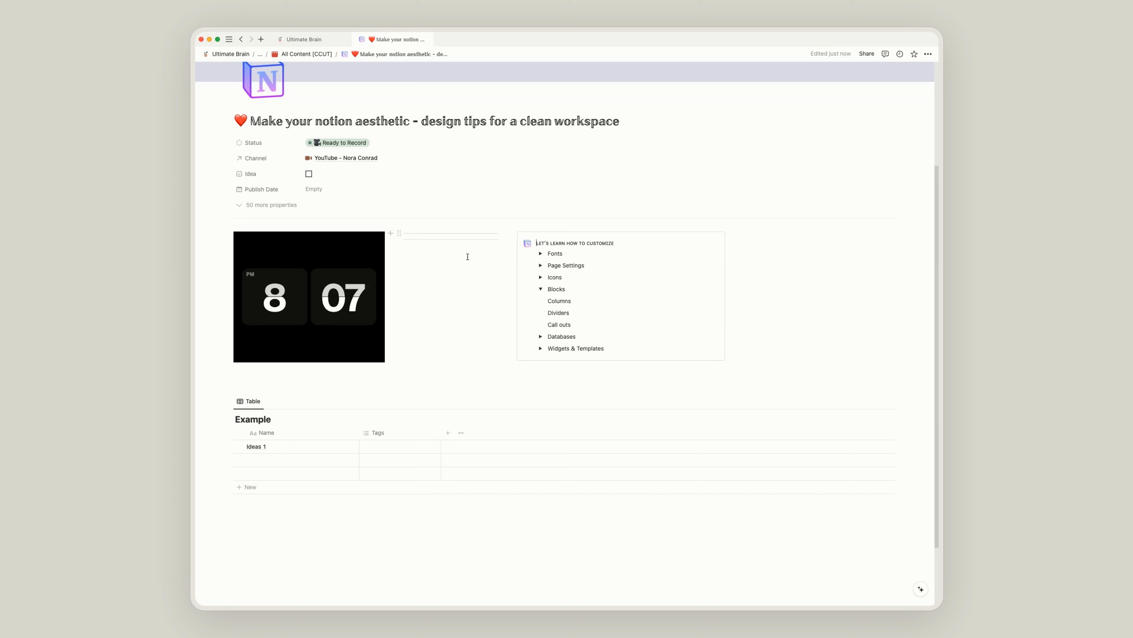
{"action": "left_click_drag", "start_coordinate": [731, 313], "coordinate": [679, 316]}
Collapse the Blocks toggle and expand the Databases toggle in the callout's list
{"action": "left_click", "coordinate": [541, 289]}
{"action": "left_click", "coordinate": [541, 300]}
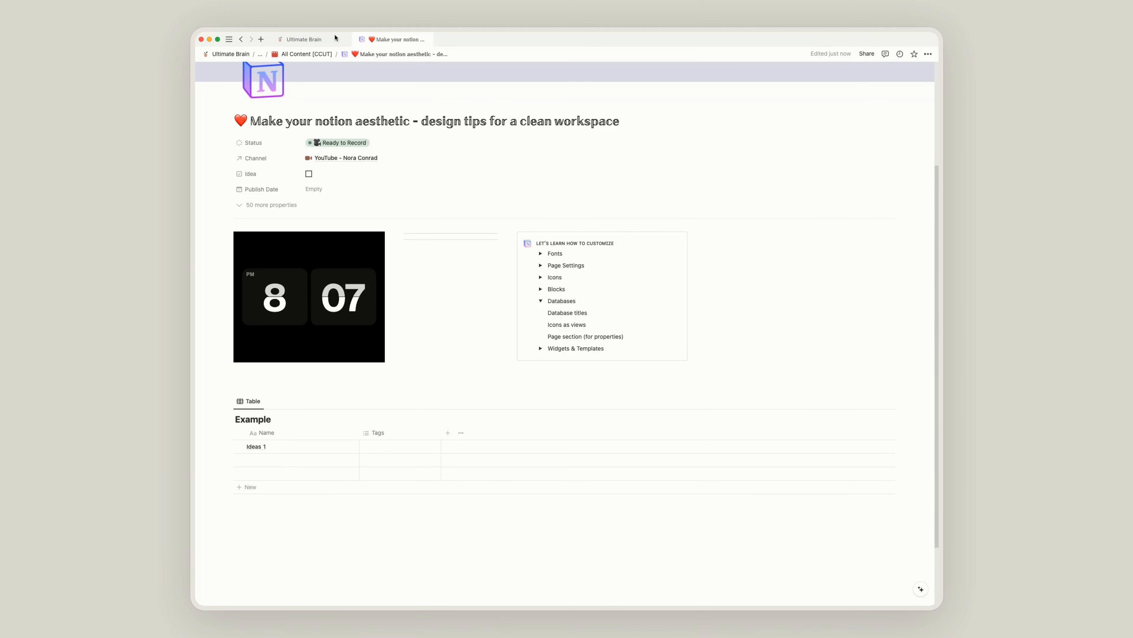
Examine how the Ultimate Brain page presents its databases inside callouts with small headings
{"action": "left_click", "coordinate": [304, 39]}
{"action": "scroll", "coordinate": [693, 349], "scroll_direction": "down", "scroll_amount": 2}
{"action": "scroll", "coordinate": [693, 349], "scroll_direction": "down", "scroll_amount": 2}
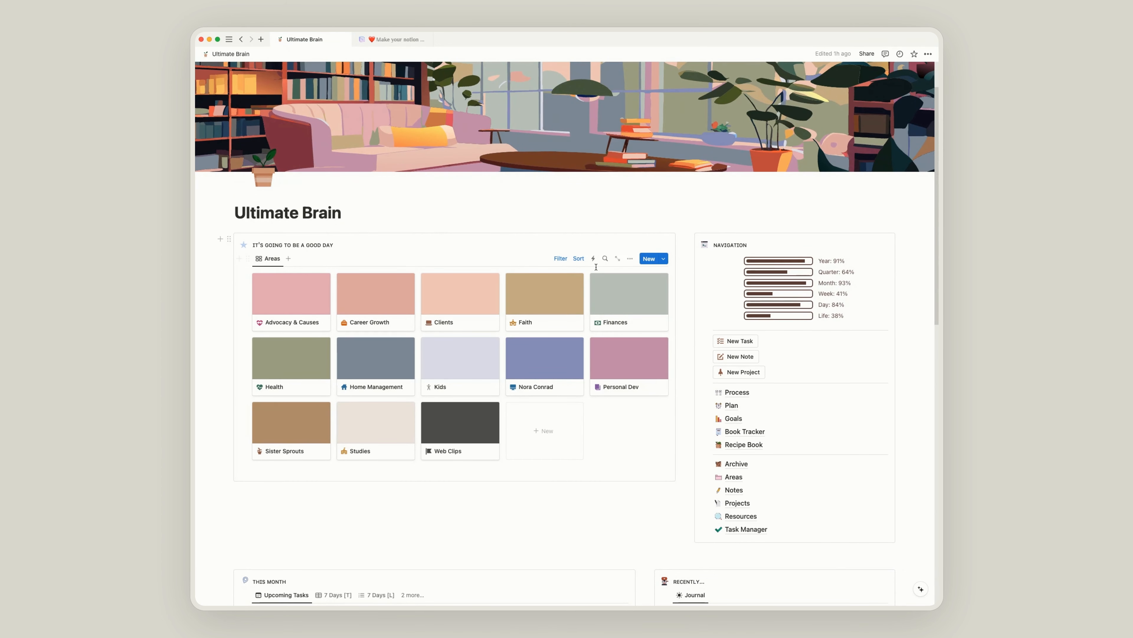
{"action": "scroll", "coordinate": [482, 357], "scroll_direction": "down", "scroll_amount": 2}
{"action": "scroll", "coordinate": [482, 358], "scroll_direction": "down", "scroll_amount": 10}
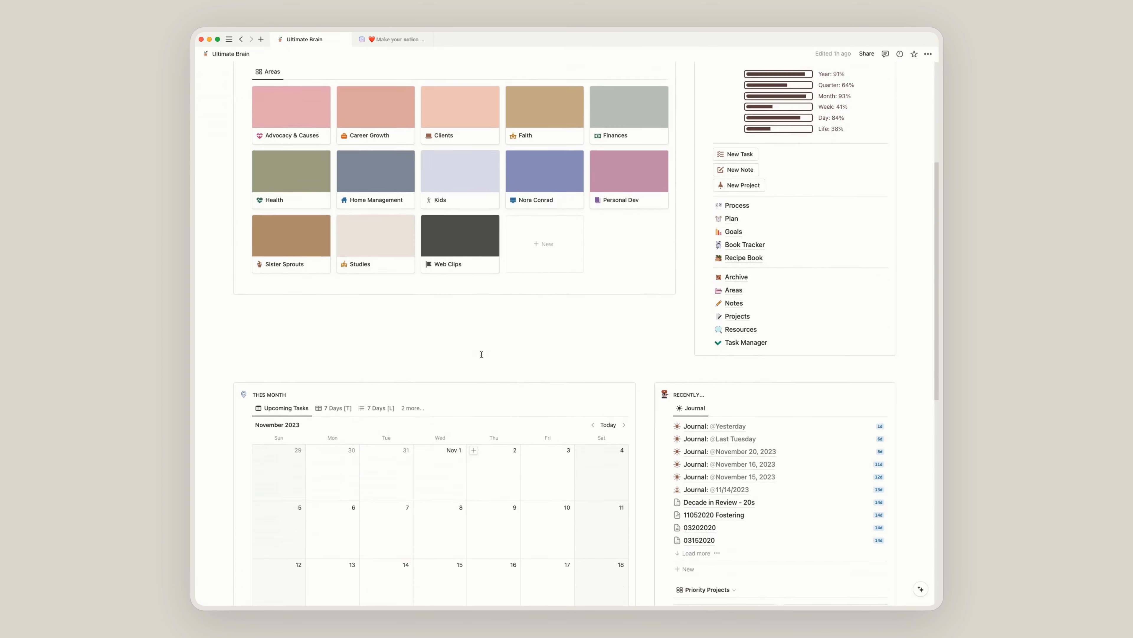
{"action": "scroll", "coordinate": [638, 376], "scroll_direction": "up", "scroll_amount": 14}
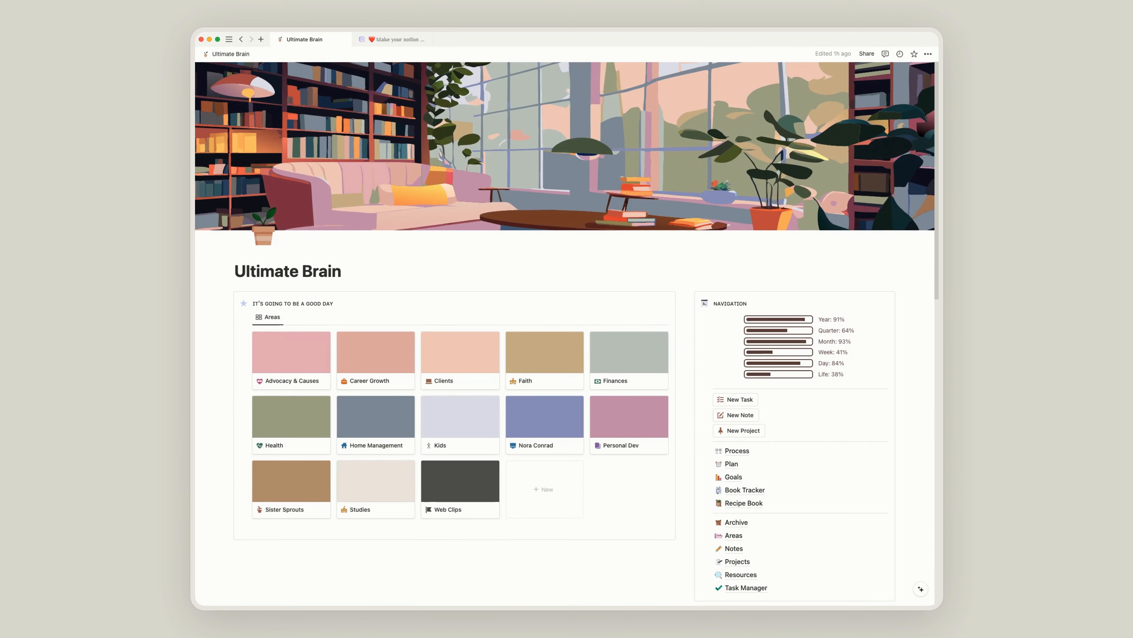
On the 'Make your notion aesthetic' page, add a Name filter and a Tags sort to the Example table and save them for everyone
{"action": "left_click", "coordinate": [376, 41]}
{"action": "scroll", "coordinate": [632, 347], "scroll_direction": "down", "scroll_amount": 3}
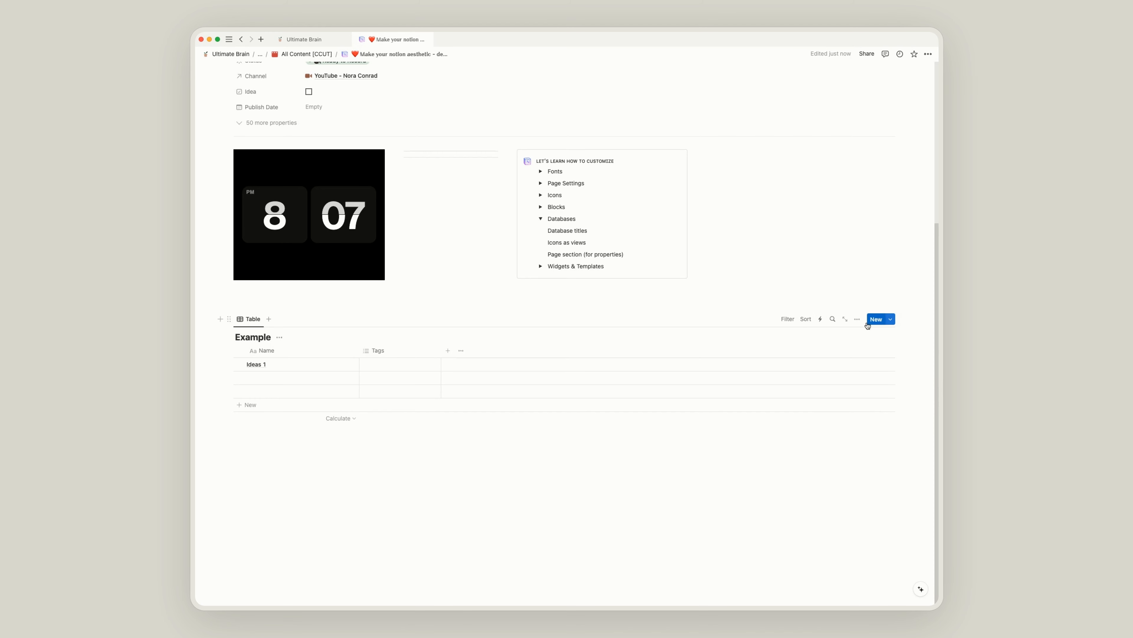
{"action": "left_click", "coordinate": [787, 318]}
{"action": "left_click", "coordinate": [759, 355]}
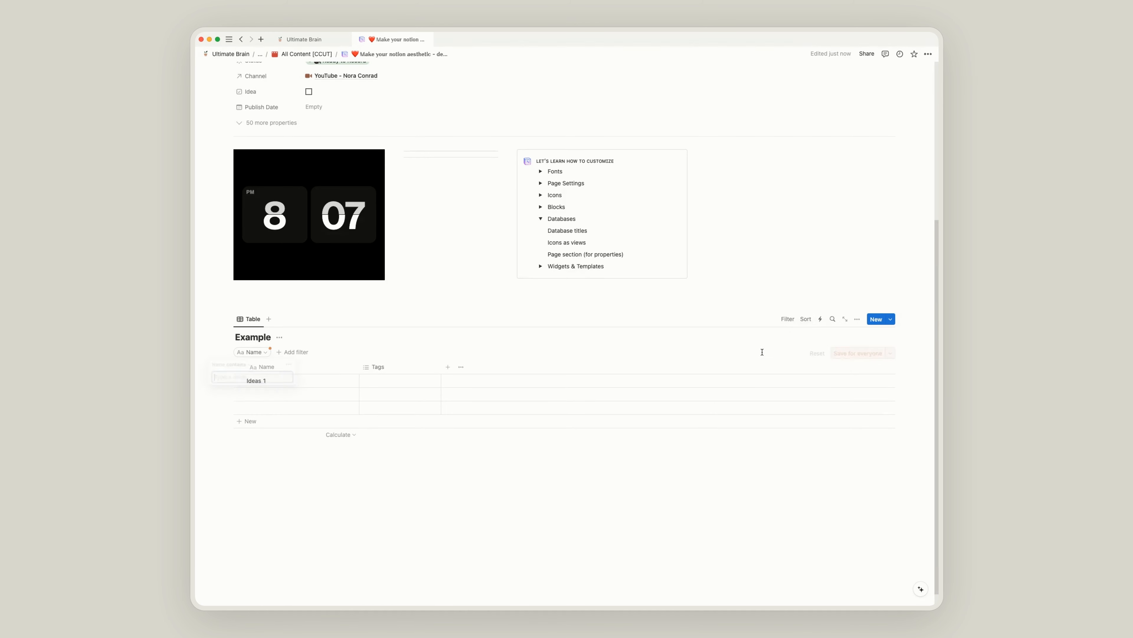
{"action": "left_click", "coordinate": [806, 319]}
{"action": "left_click", "coordinate": [786, 367]}
{"action": "left_click", "coordinate": [840, 354]}
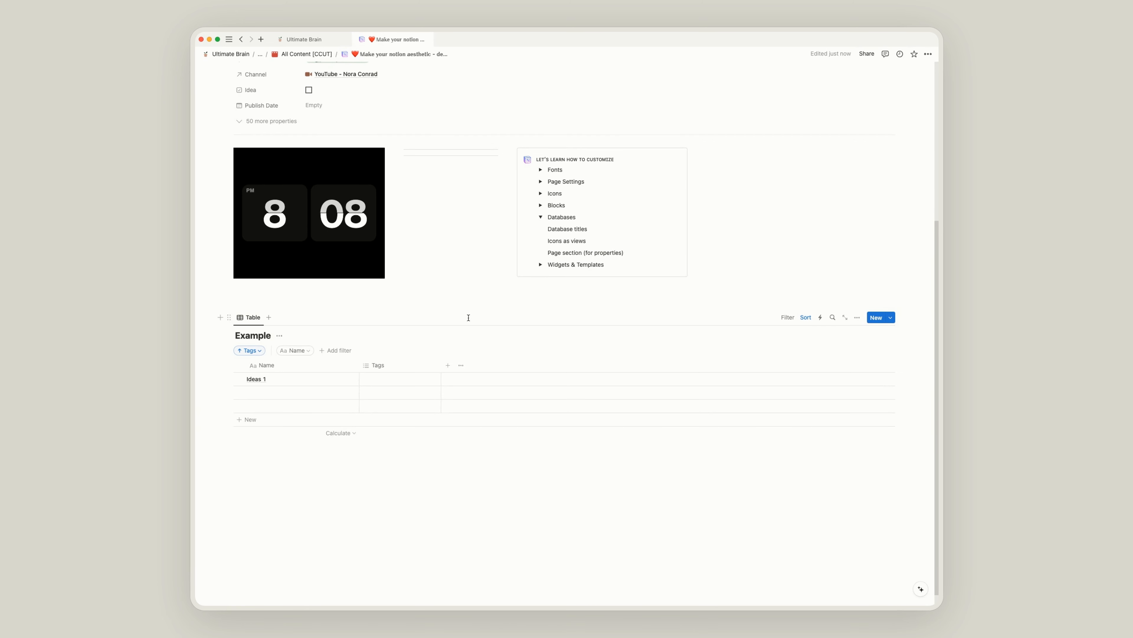
Insert a callout above the Example table and move the table into it
{"action": "left_click", "coordinate": [310, 300]}
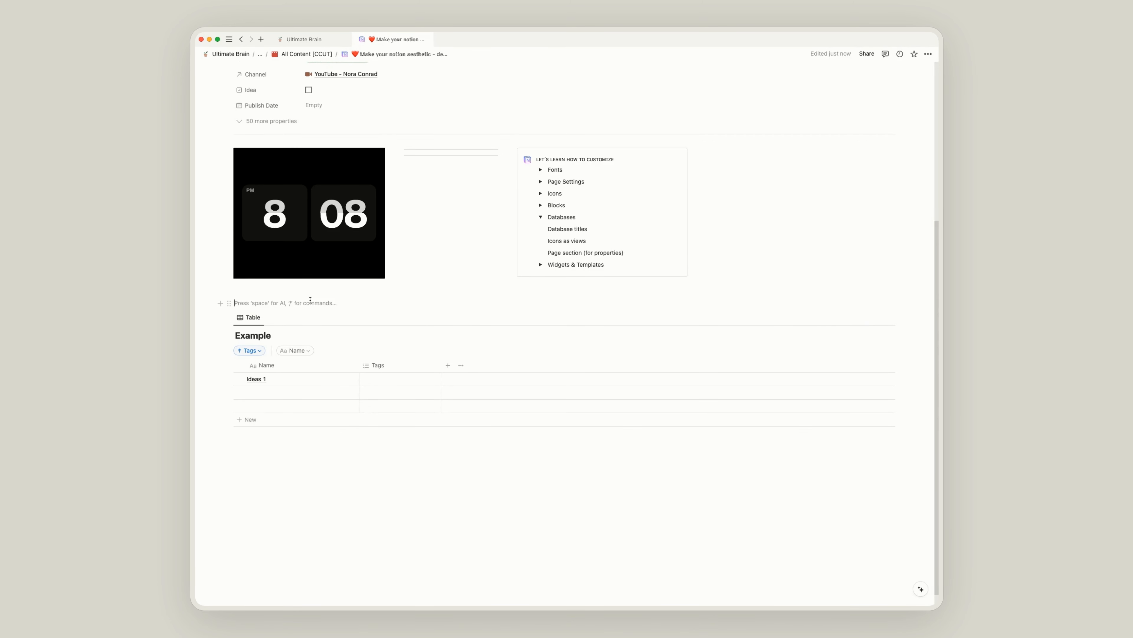
{"action": "type", "text": "/call"}
{"action": "key", "text": "Return"}
{"action": "left_click_drag", "start_coordinate": [226, 336], "coordinate": [272, 314]}
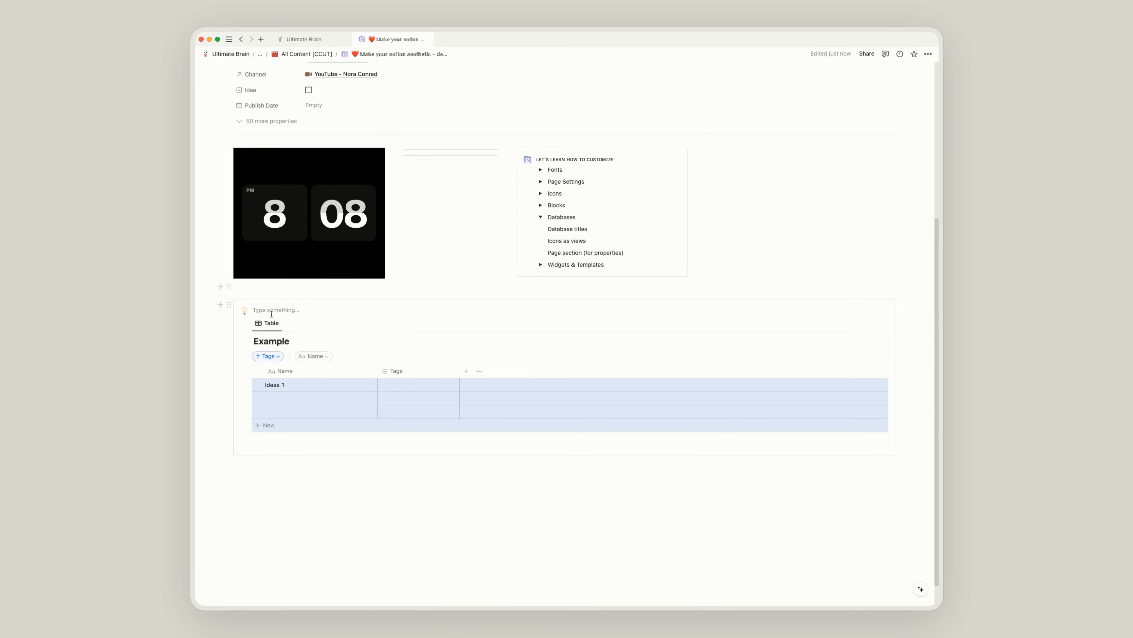
{"action": "left_click", "coordinate": [245, 311]}
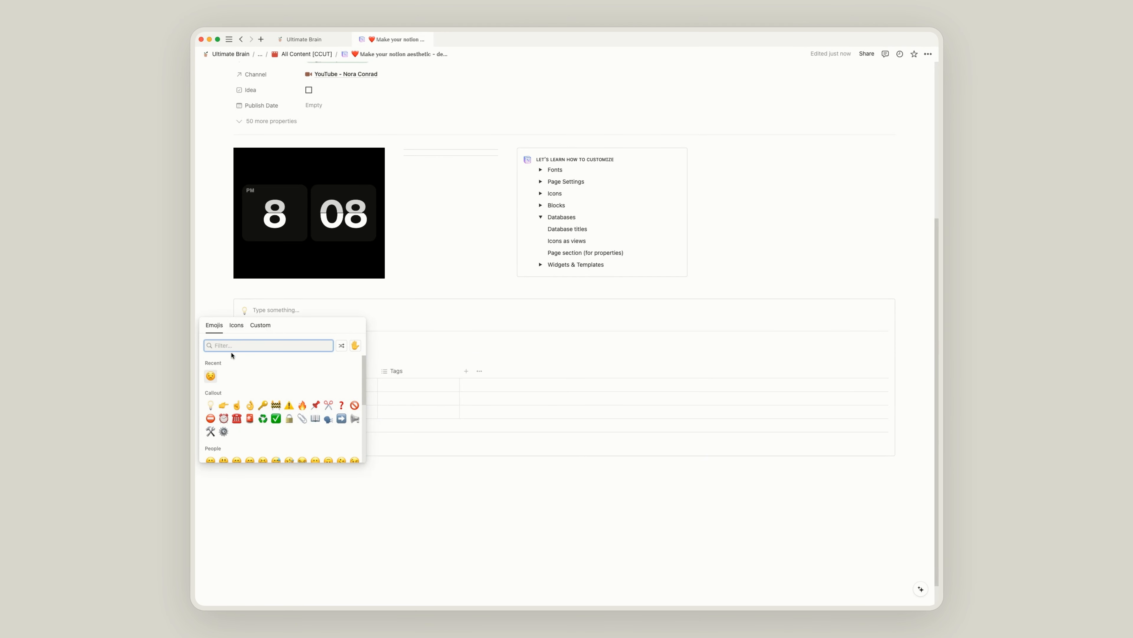
{"action": "left_click", "coordinate": [286, 309]}
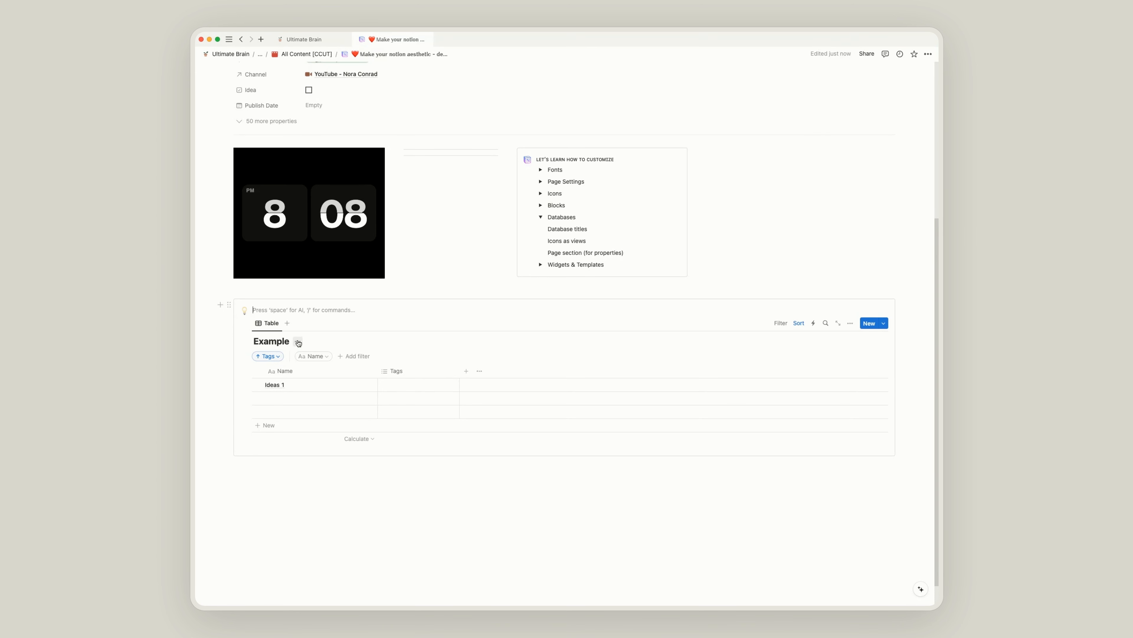
Hide the Example database title and enter 'Example' as the surrounding callout's text
{"action": "left_click", "coordinate": [298, 343]}
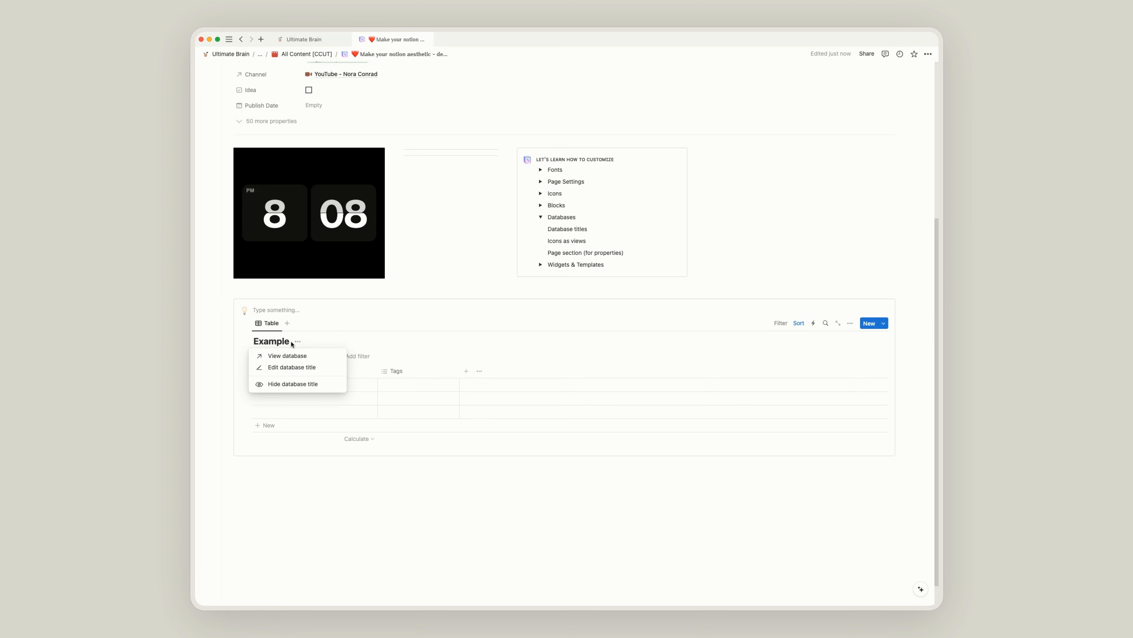
{"action": "left_click", "coordinate": [285, 384]}
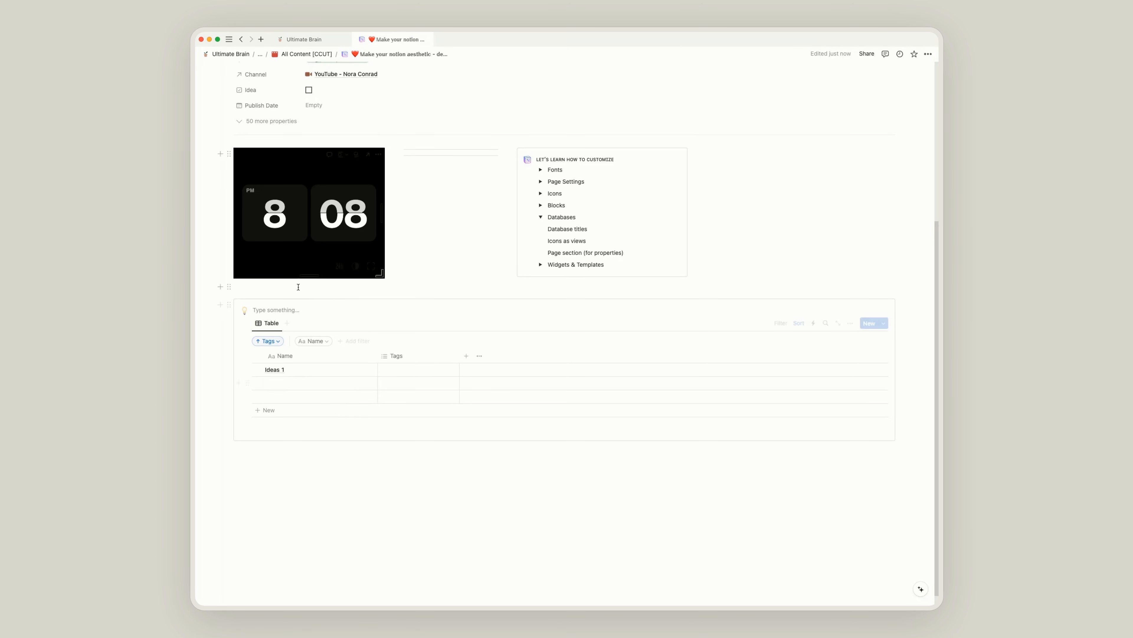
{"action": "left_click", "coordinate": [296, 311]}
{"action": "type", "text": "Example"}
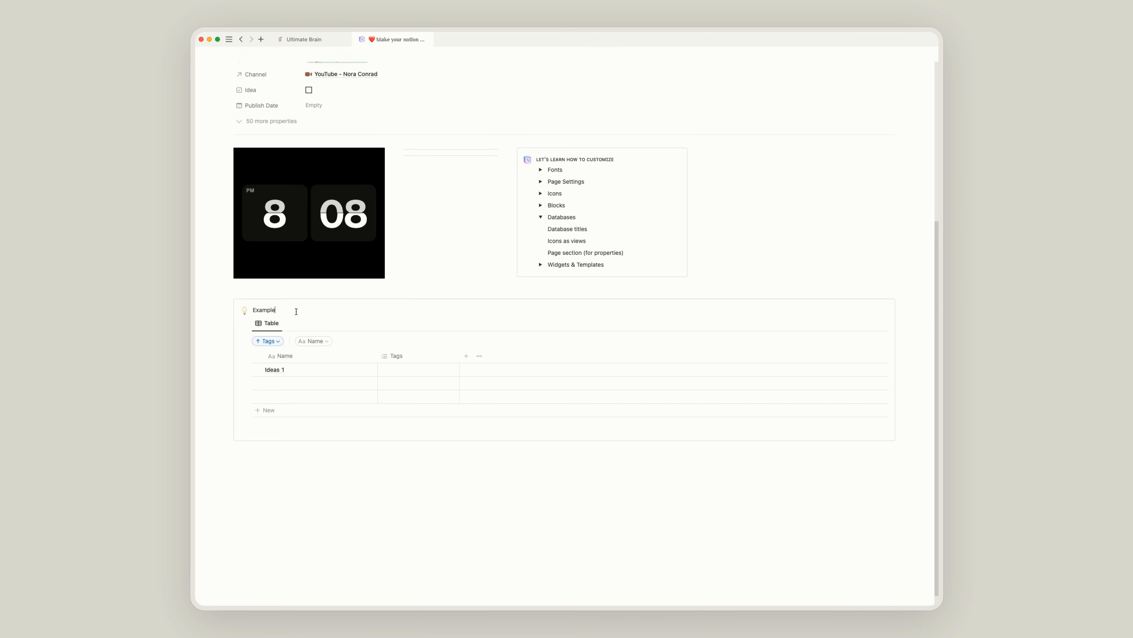
{"action": "double_click", "coordinate": [281, 313]}
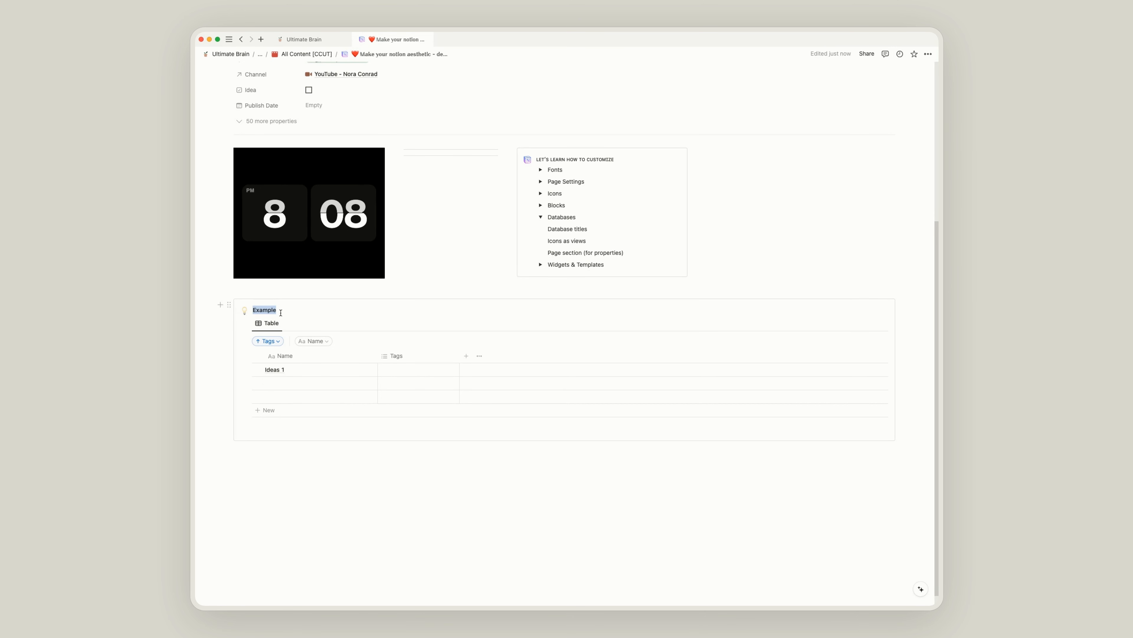
{"action": "left_click", "coordinate": [281, 312]}
{"action": "double_click", "coordinate": [252, 309]}
{"action": "key", "text": "BackSpace"}
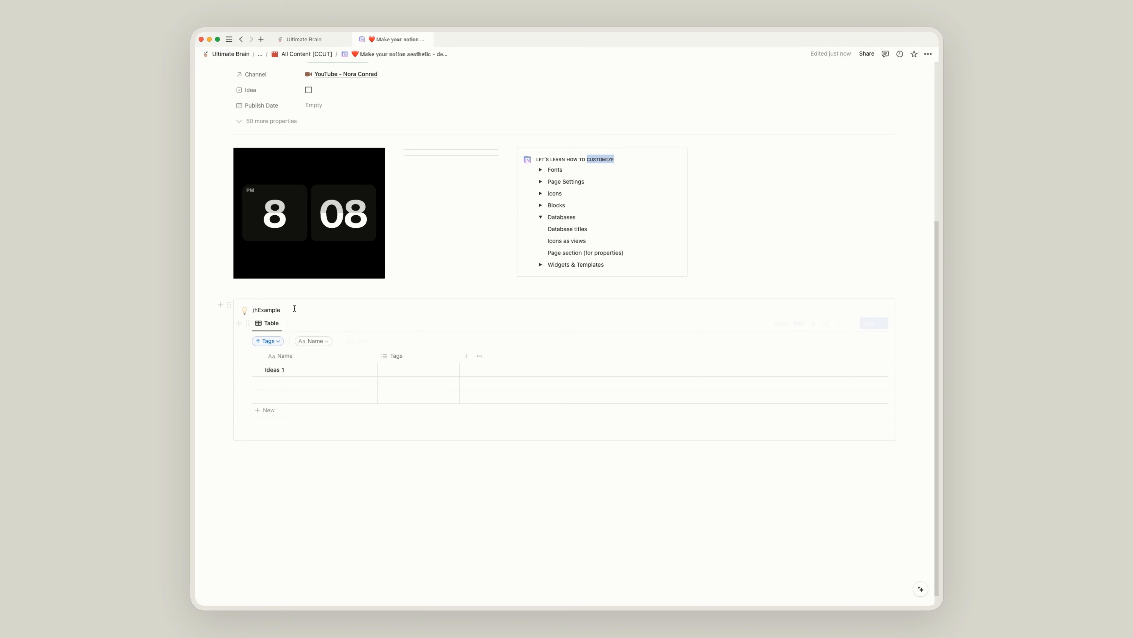
Replace the table callout's text with the small-caps word 'ᴄᴜsᴛᴏᴍɪᴢᴇ' from the list heading
{"action": "left_click", "coordinate": [260, 312]}
{"action": "triple_click", "coordinate": [280, 312]}
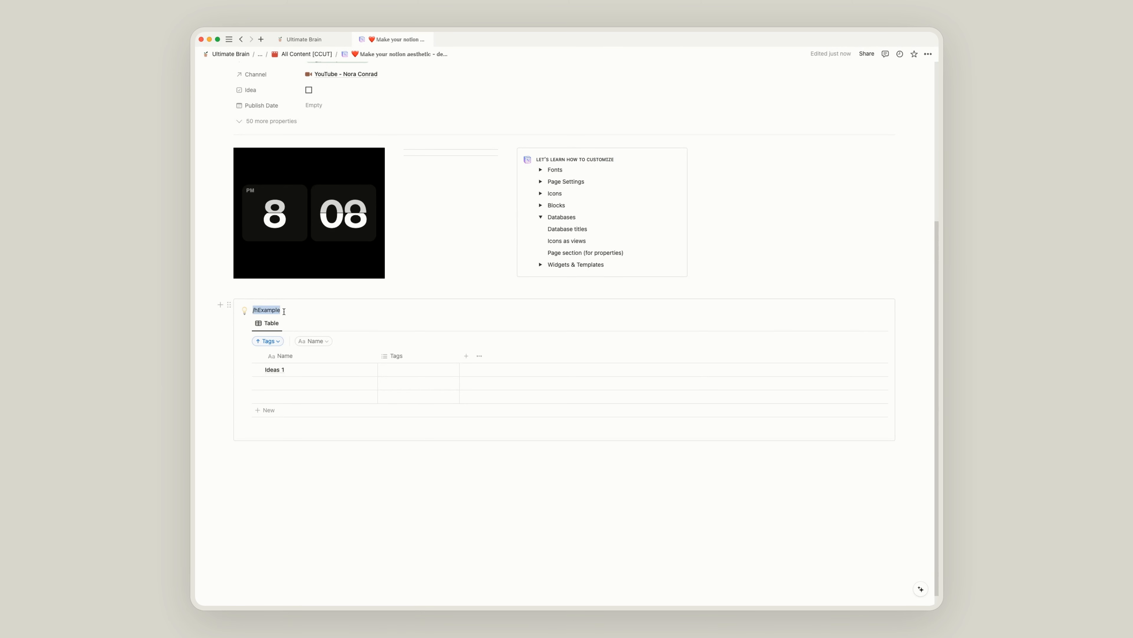
{"action": "key", "text": "BackSpace"}
{"action": "type", "text": "ᴄᴜsᴛᴏᴍɪᴢᴇ"}
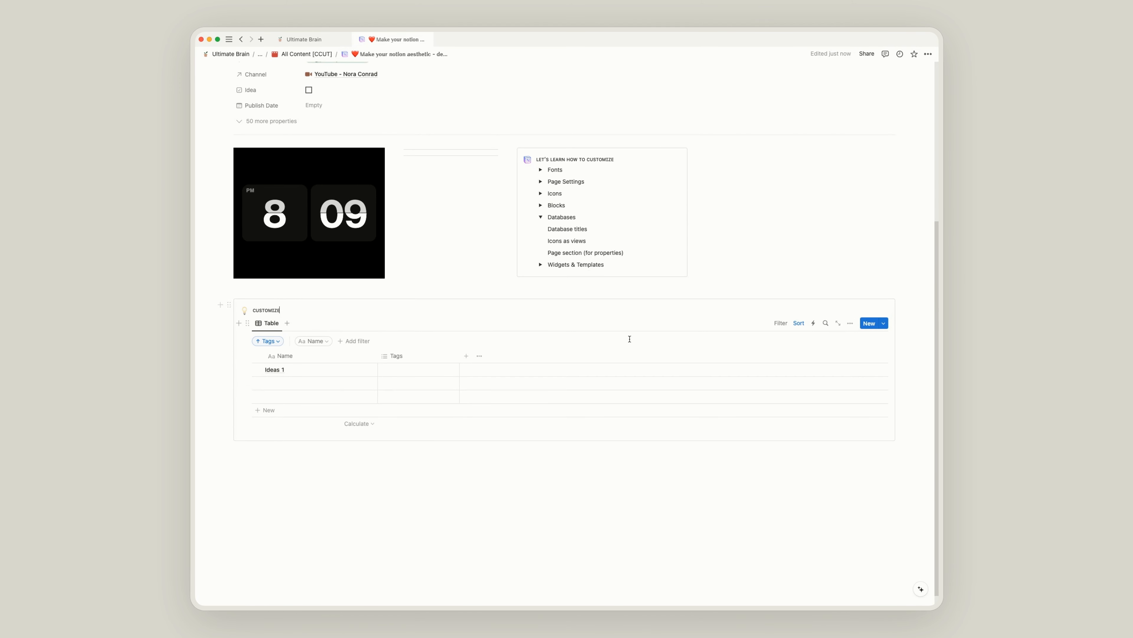
Toggle the table's filter and sort bar and leave it hidden
{"action": "left_click", "coordinate": [780, 330]}
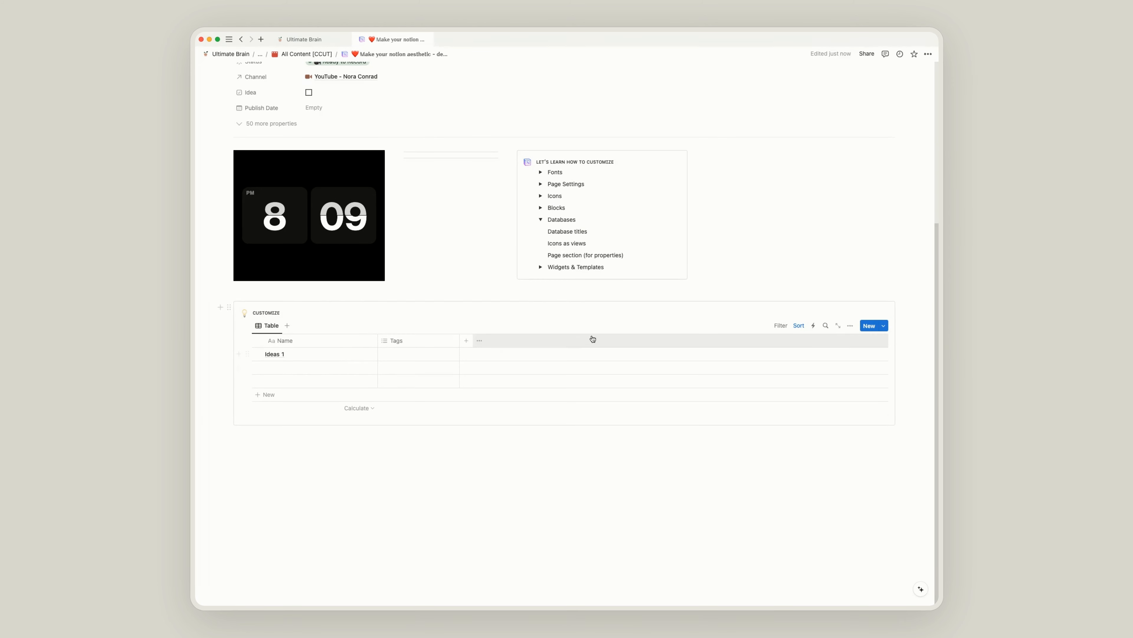
{"action": "left_click", "coordinate": [798, 325]}
{"action": "left_click", "coordinate": [782, 326]}
{"action": "left_click", "coordinate": [784, 327]}
{"action": "left_click", "coordinate": [784, 327]}
{"action": "left_click", "coordinate": [785, 326]}
{"action": "left_click", "coordinate": [784, 327]}
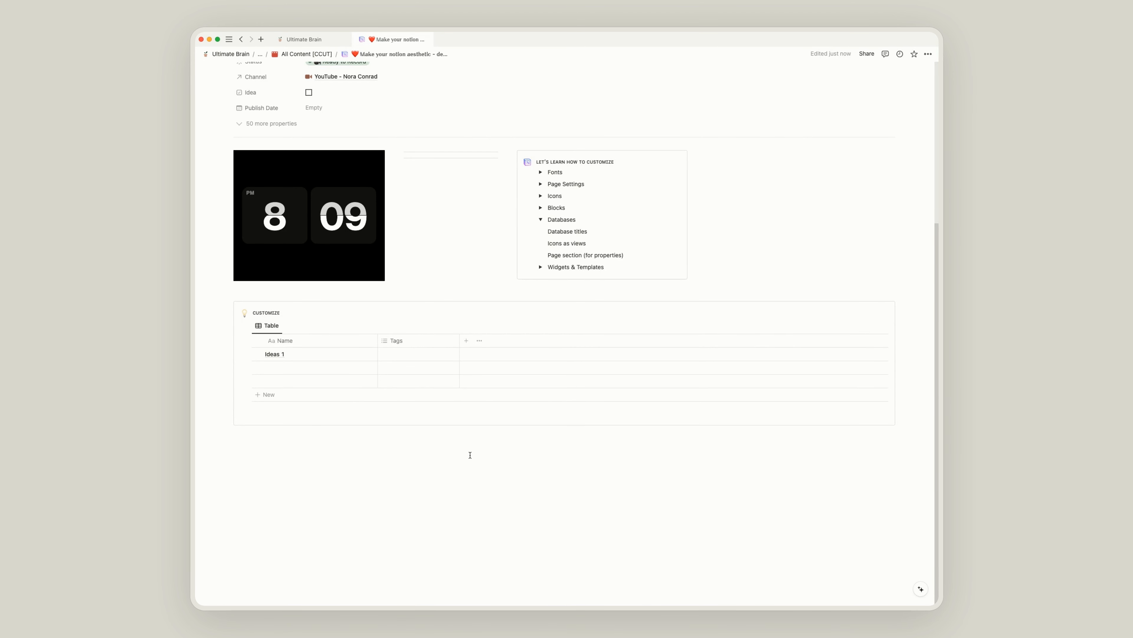
{"action": "left_click", "coordinate": [360, 430]}
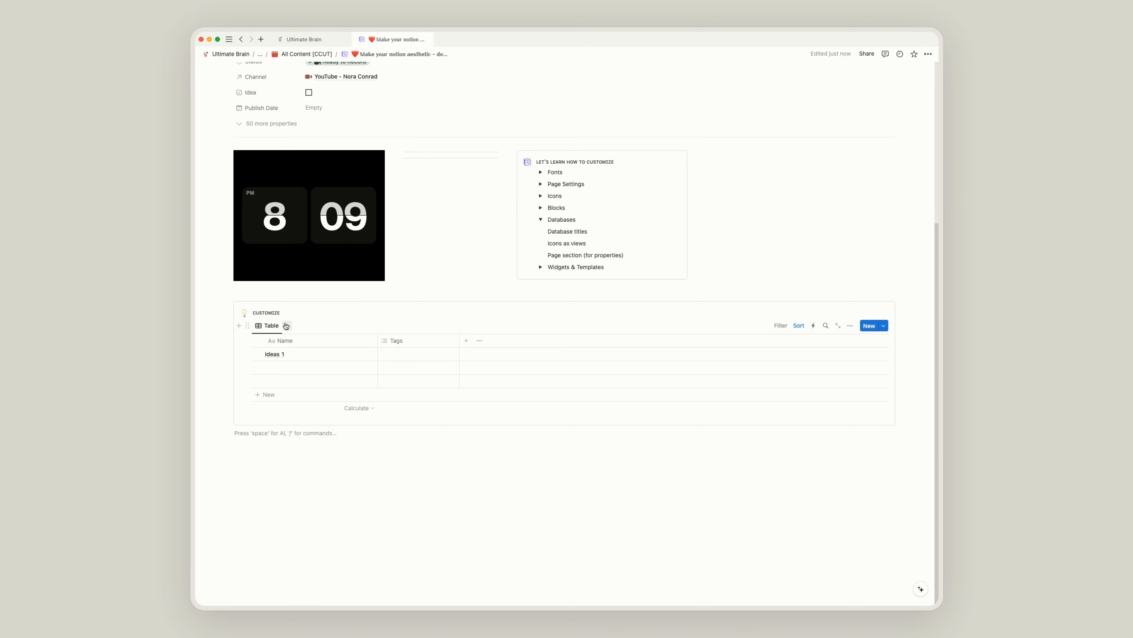
Rename the Table view in the Customize callout to '✔'
{"action": "left_click", "coordinate": [266, 326]}
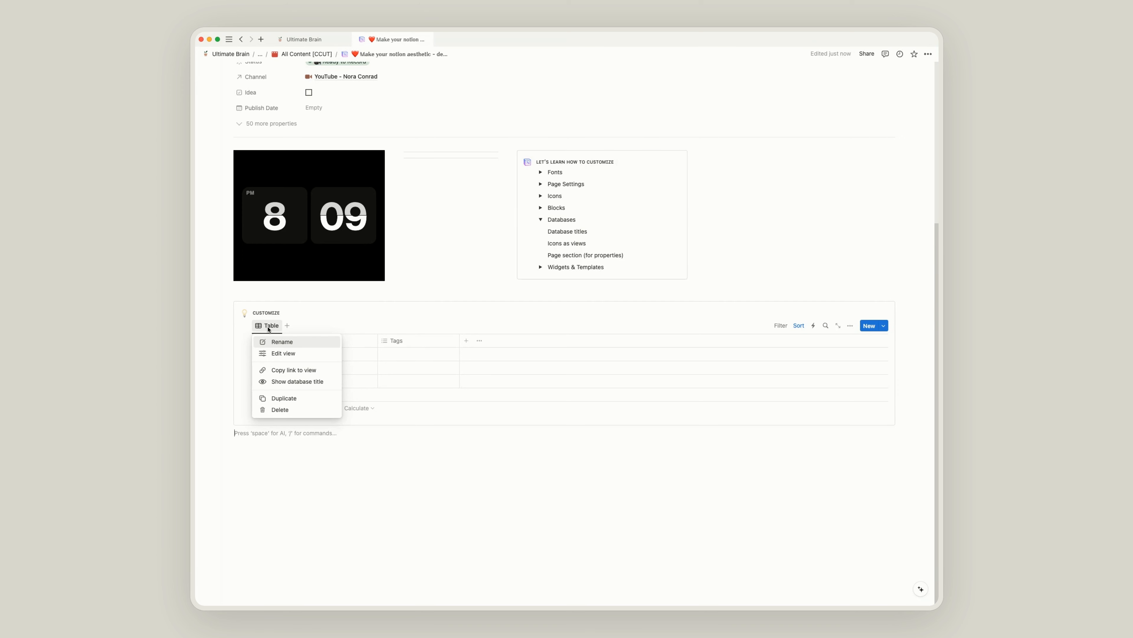
{"action": "left_click", "coordinate": [278, 342]}
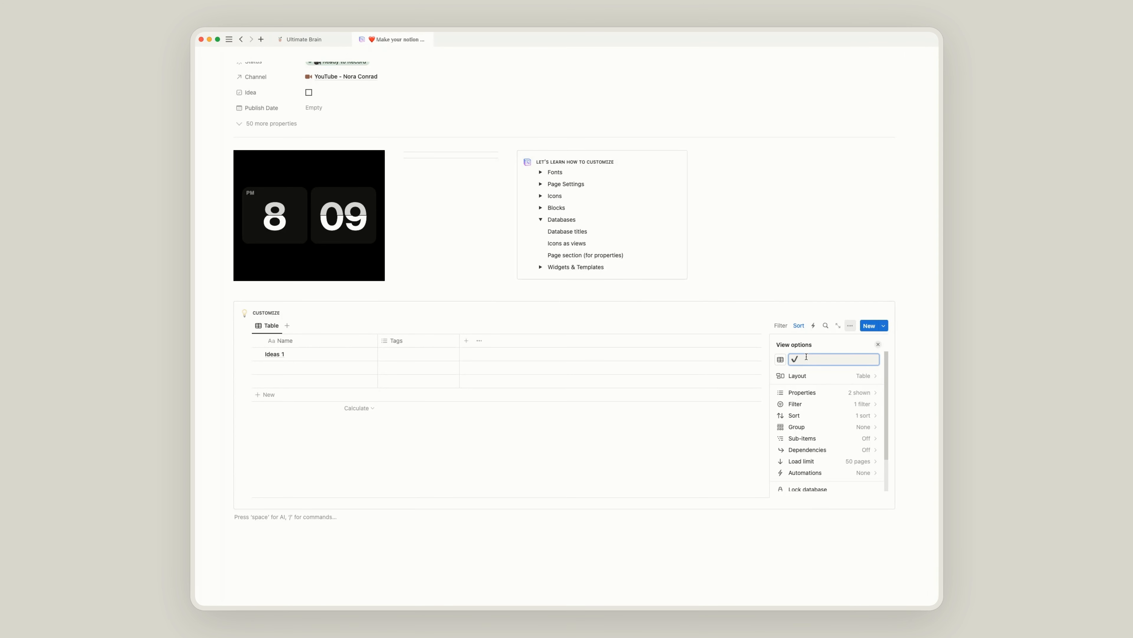
{"action": "left_click", "coordinate": [523, 429]}
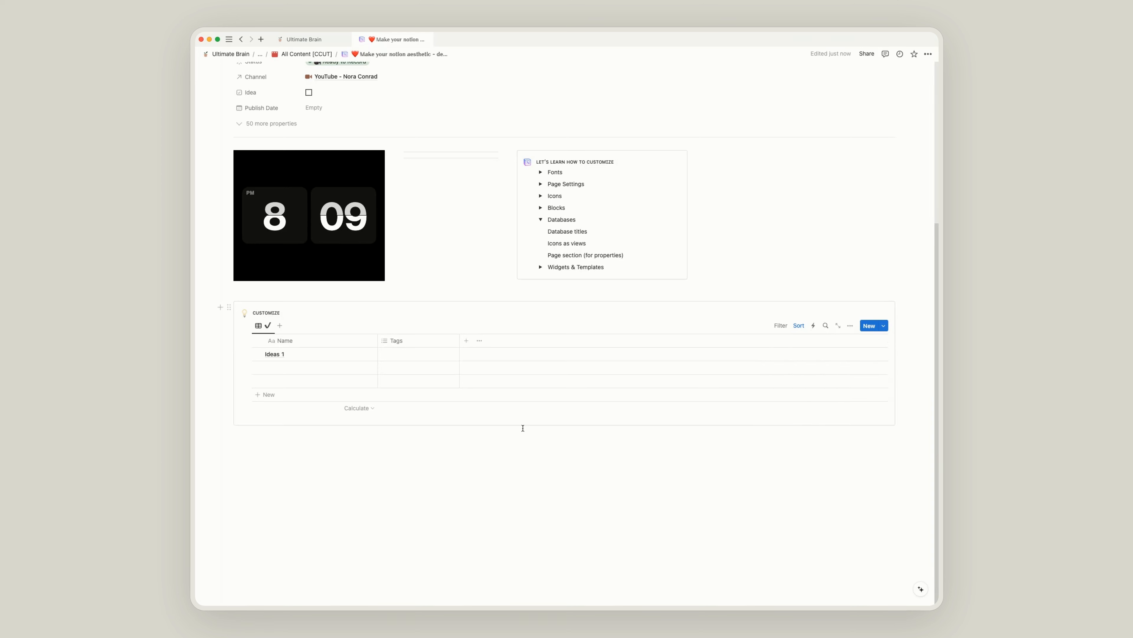
Replace the '✔' name of the table view with a blank name so only its view icon remains
{"action": "left_click", "coordinate": [268, 326]}
{"action": "left_click", "coordinate": [282, 341]}
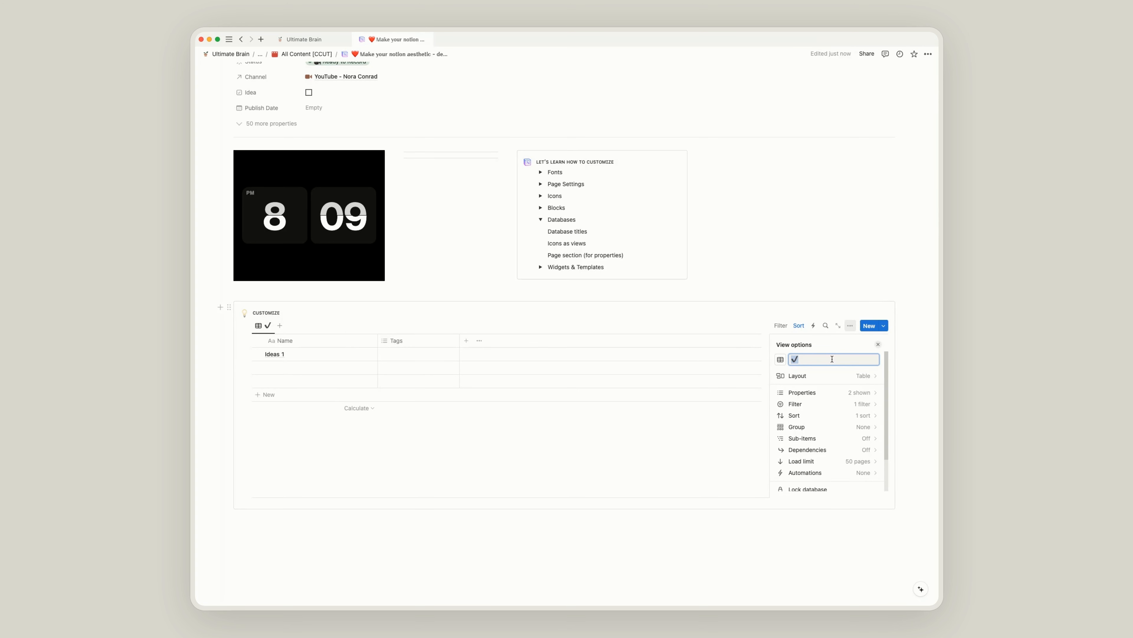
{"action": "key", "text": "BackSpace"}
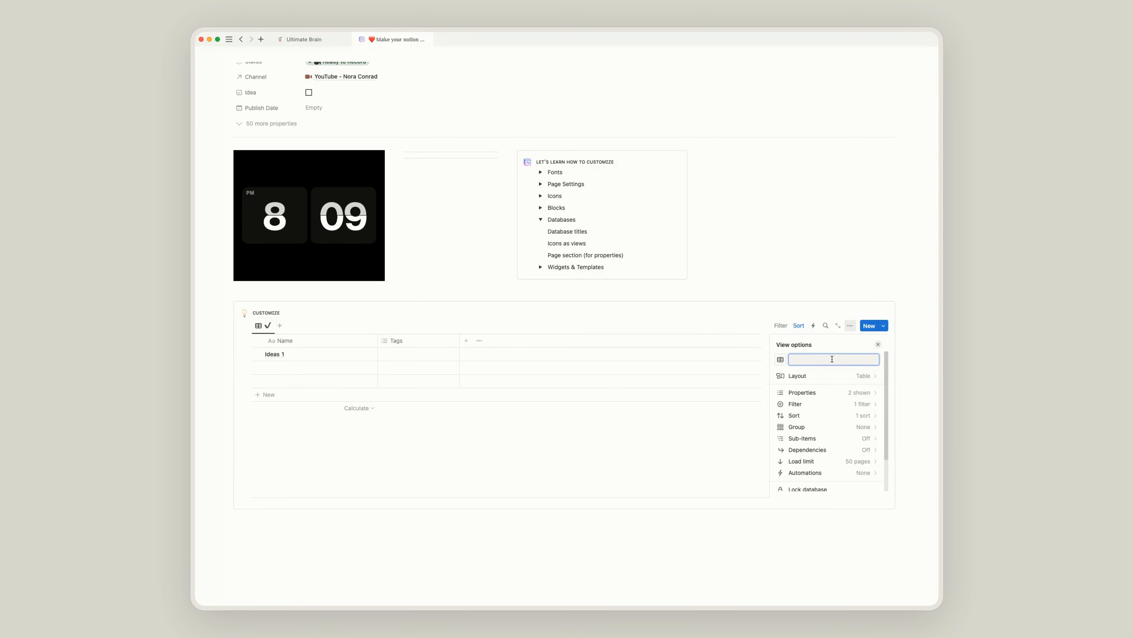
{"action": "left_click", "coordinate": [531, 443]}
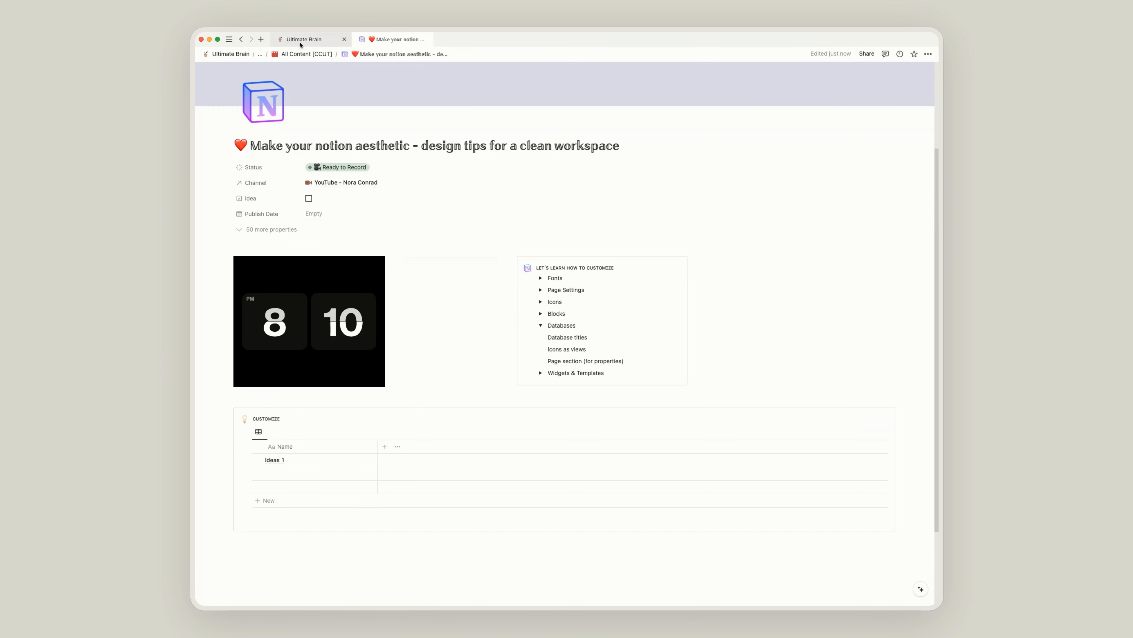
Switch to the Ultimate Brain page and examine its Areas gallery, monthly calendar, journal and project views
{"action": "left_click", "coordinate": [301, 40]}
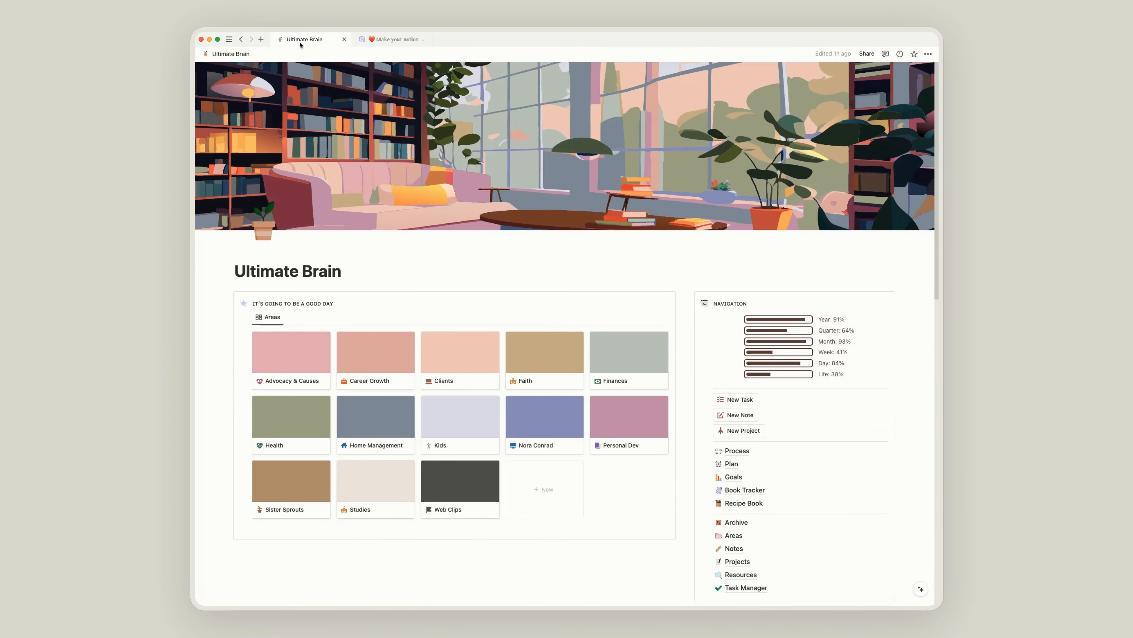
{"action": "scroll", "coordinate": [487, 342], "scroll_direction": "down", "scroll_amount": 2}
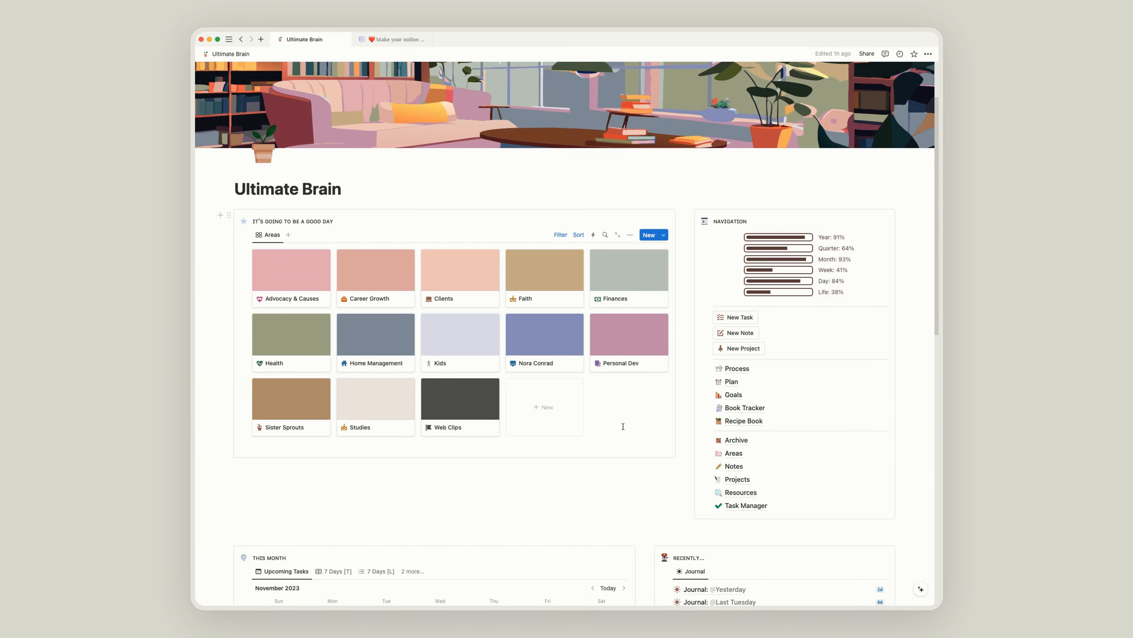
{"action": "scroll", "coordinate": [623, 426], "scroll_direction": "down", "scroll_amount": 2}
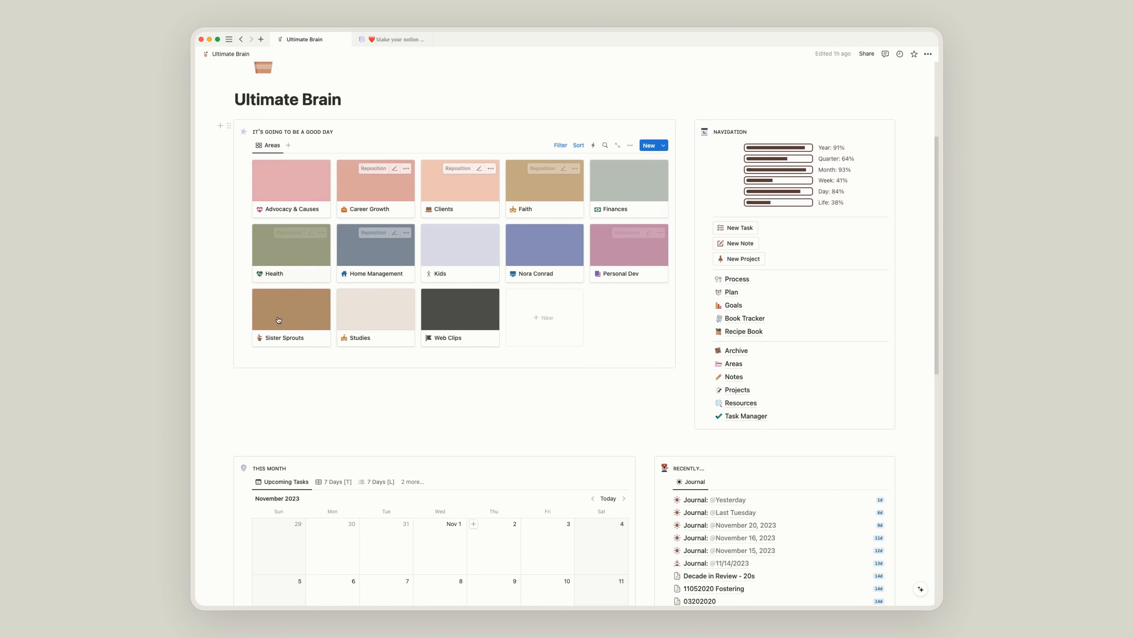
{"action": "scroll", "coordinate": [642, 152], "scroll_direction": "down", "scroll_amount": 7}
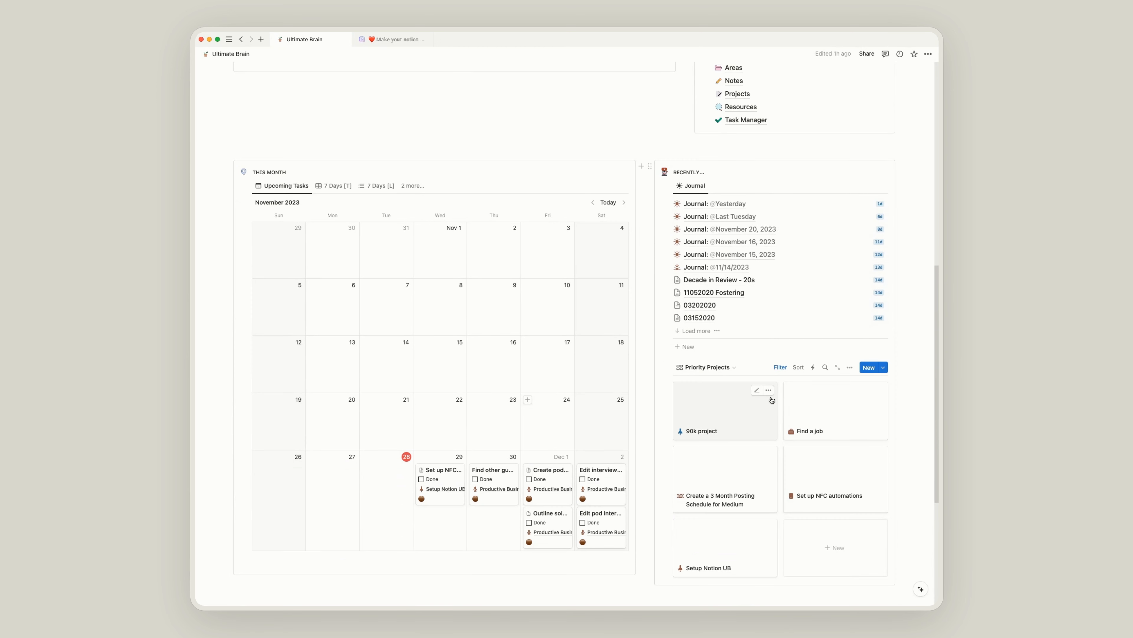
Inspect the Priority Projects gallery's layout options and close them without changing anything
{"action": "left_click", "coordinate": [849, 367]}
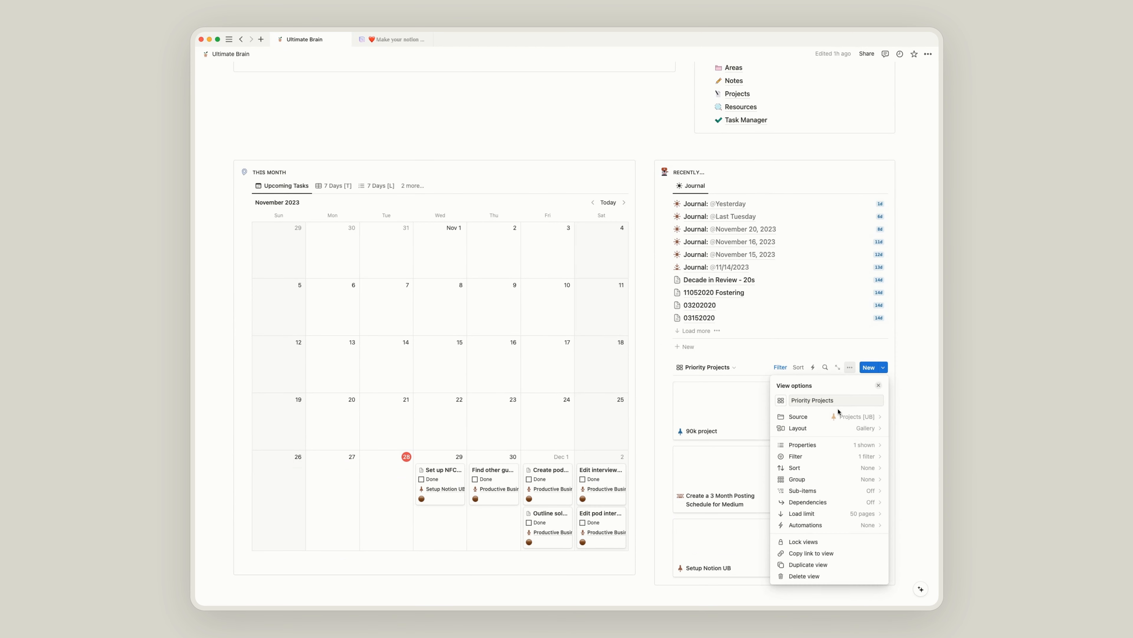
{"action": "left_click", "coordinate": [835, 432]}
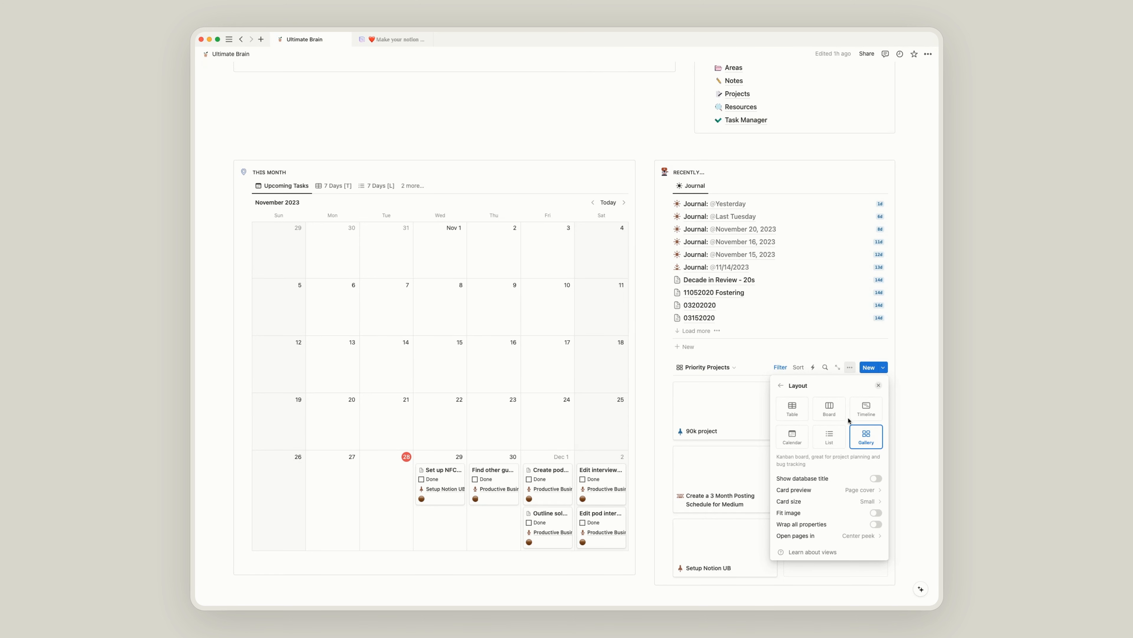
{"action": "left_click", "coordinate": [660, 143]}
{"action": "scroll", "coordinate": [659, 143], "scroll_direction": "up", "scroll_amount": 10}
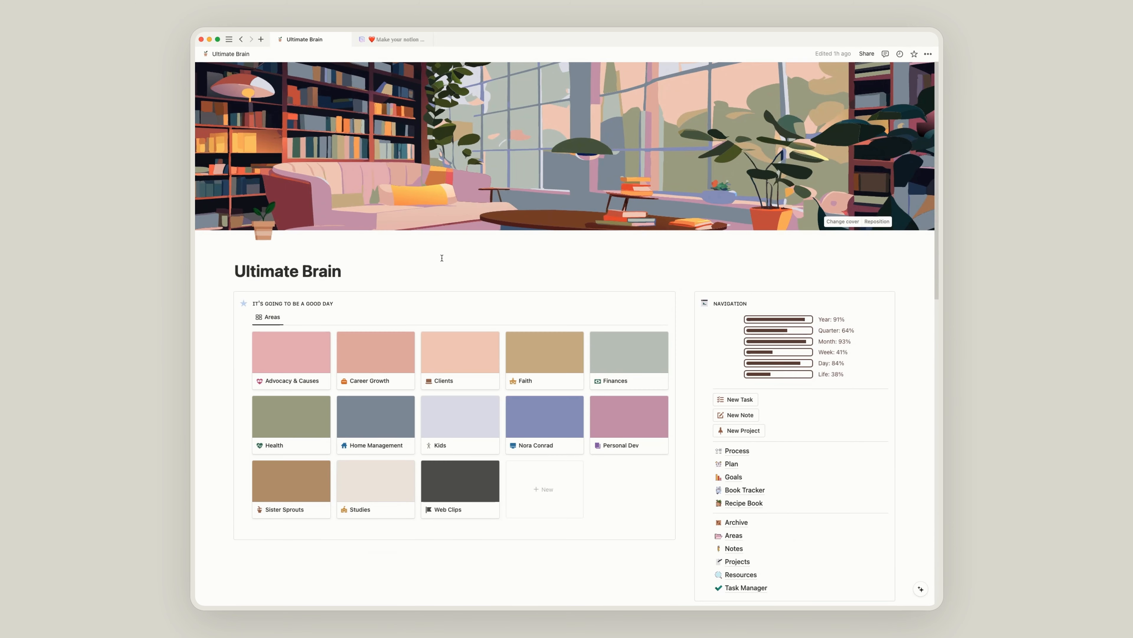
Return to the aesthetic design tips page, open its Apption link and browse the embeddable Notion widgets
{"action": "left_click", "coordinate": [391, 42]}
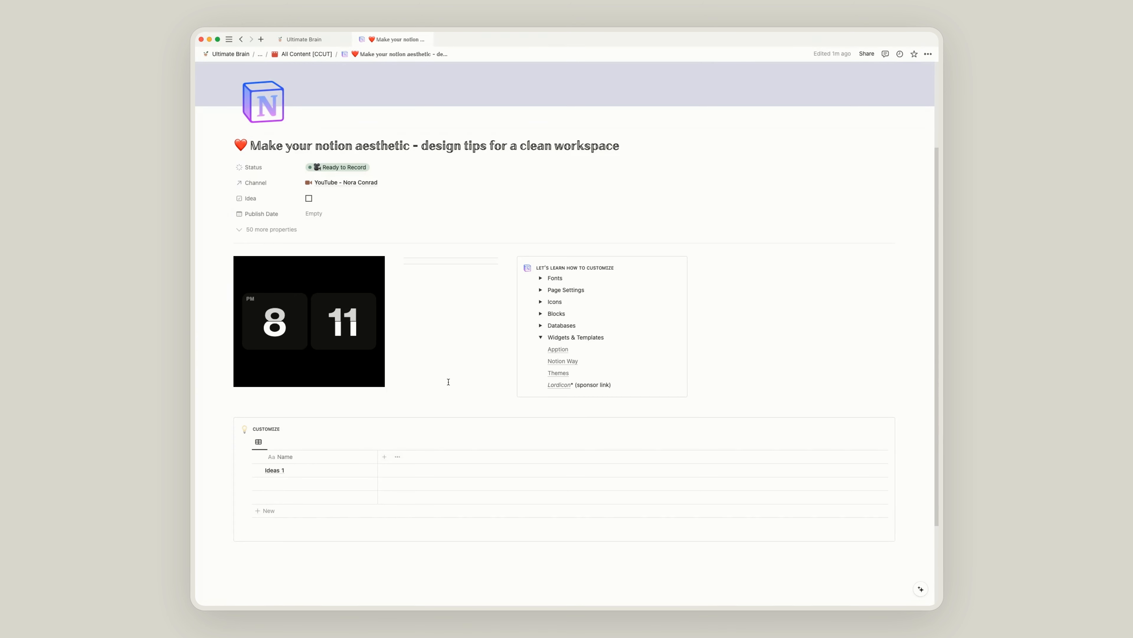
{"action": "scroll", "coordinate": [718, 377], "scroll_direction": "up", "scroll_amount": 3}
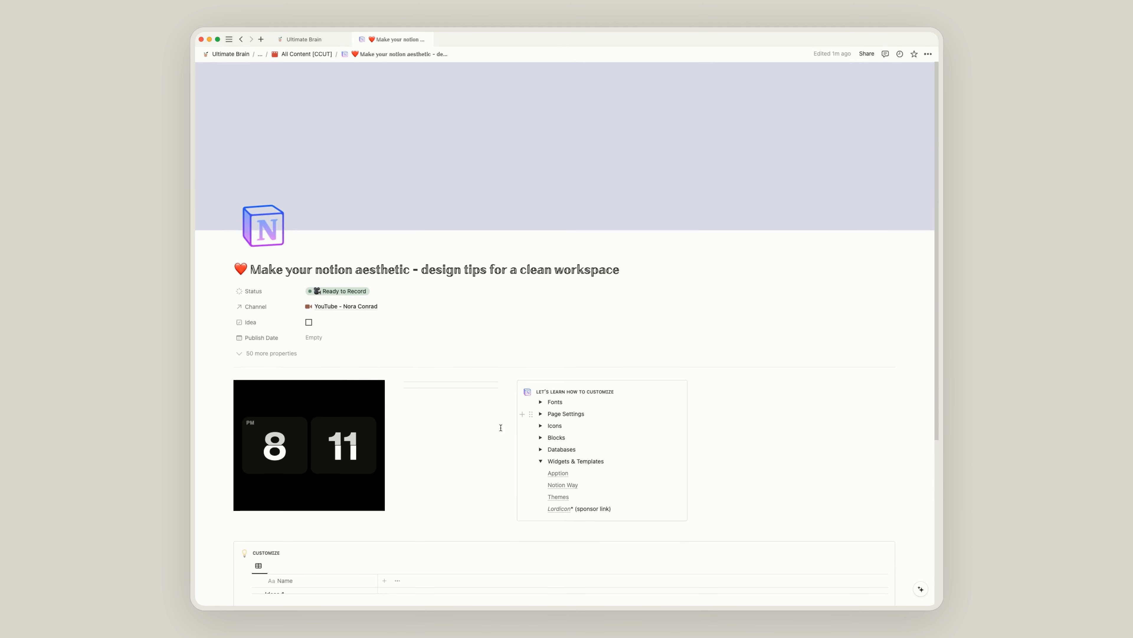
{"action": "scroll", "coordinate": [501, 427], "scroll_direction": "down", "scroll_amount": 4}
{"action": "left_click", "coordinate": [562, 274]}
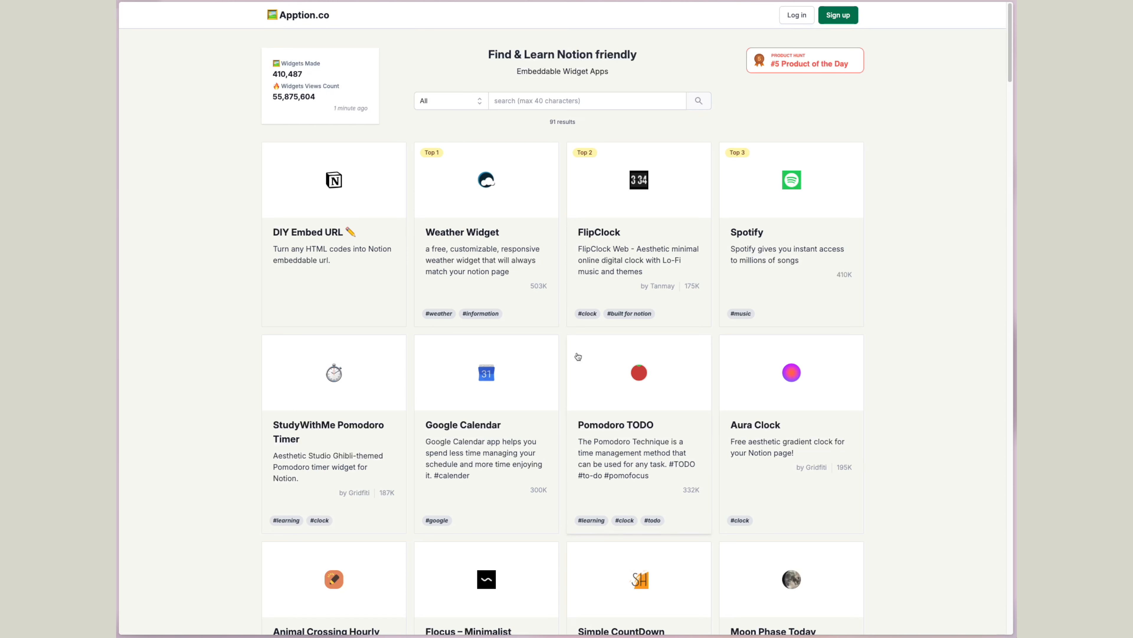
{"action": "scroll", "coordinate": [507, 274], "scroll_direction": "down", "scroll_amount": 1}
{"action": "scroll", "coordinate": [507, 274], "scroll_direction": "down", "scroll_amount": 4}
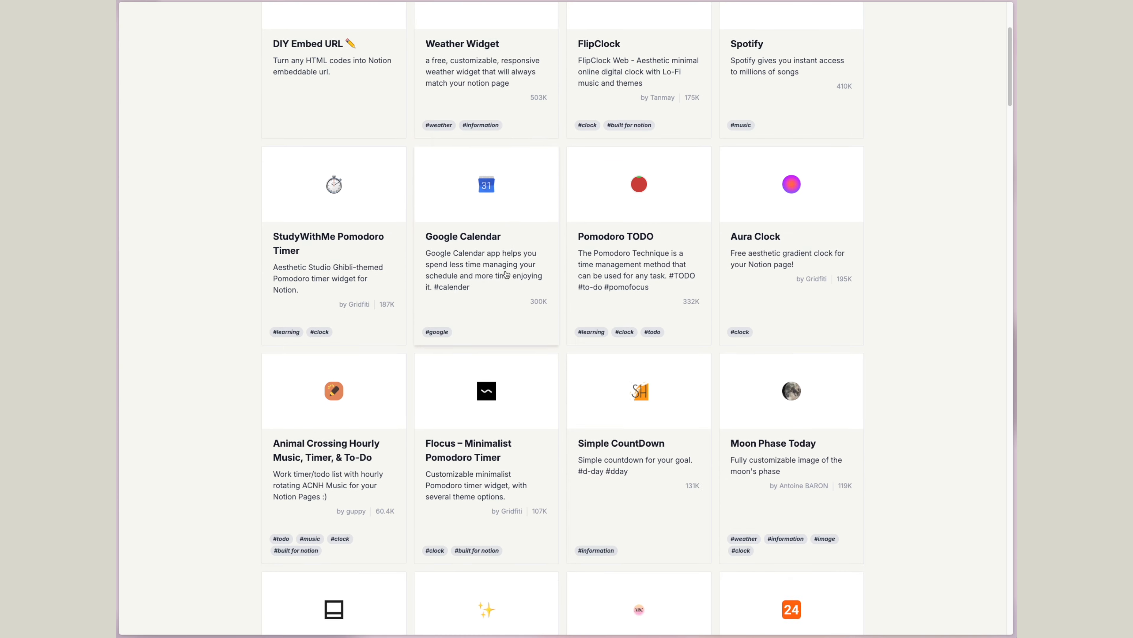
{"action": "scroll", "coordinate": [506, 274], "scroll_direction": "down", "scroll_amount": 6}
{"action": "scroll", "coordinate": [506, 274], "scroll_direction": "down", "scroll_amount": 9}
{"action": "scroll", "coordinate": [506, 274], "scroll_direction": "down", "scroll_amount": 9}
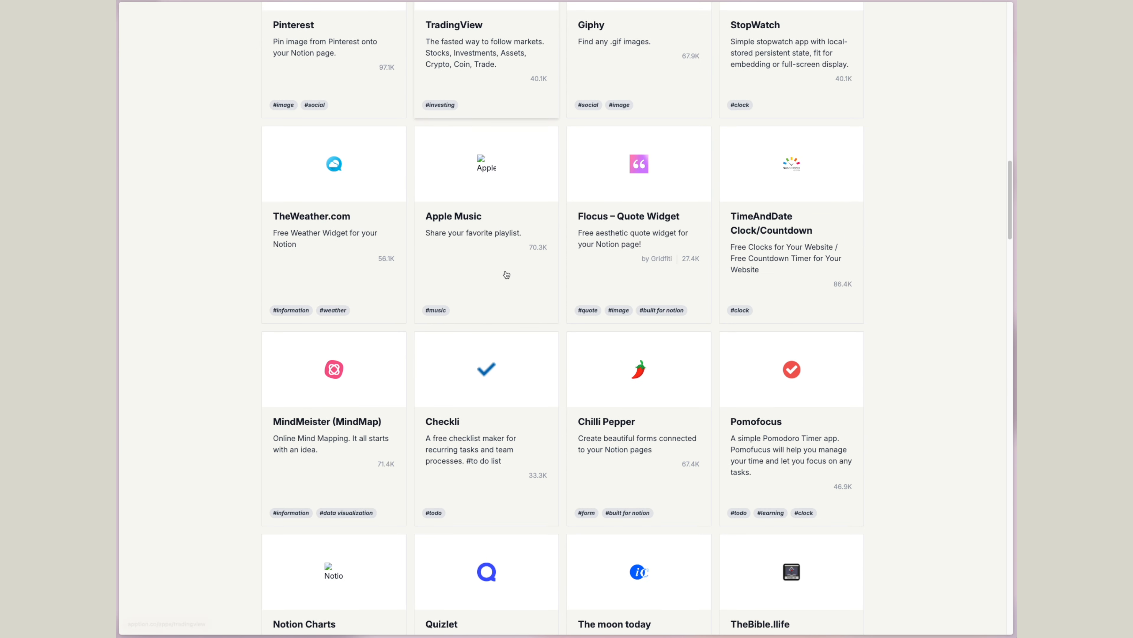
{"action": "scroll", "coordinate": [506, 274], "scroll_direction": "down", "scroll_amount": 5}
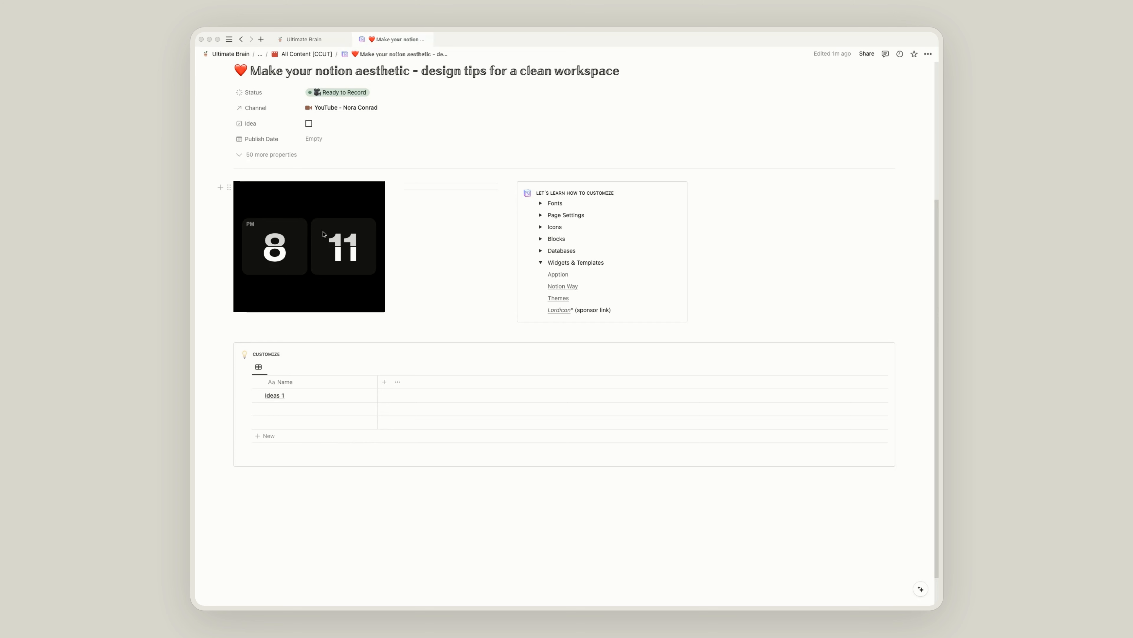
Set the flip clock widget on the design tips page to 24-hour format with the light theme
{"action": "mouse_move", "coordinate": [360, 281]}
{"action": "left_click", "coordinate": [356, 300]}
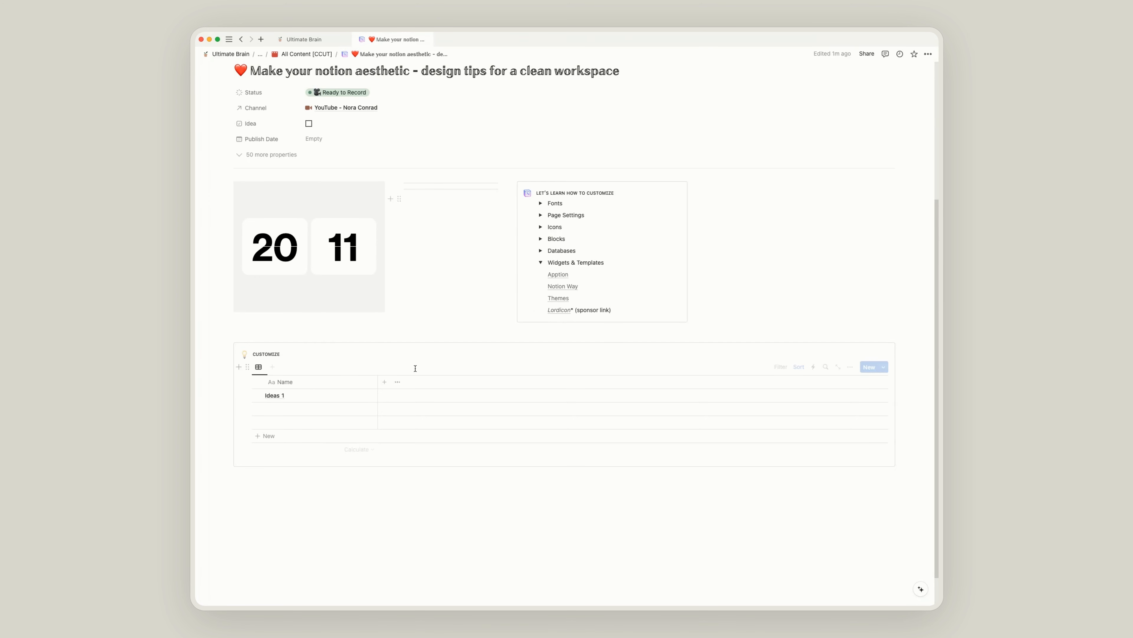
{"action": "left_click", "coordinate": [360, 302]}
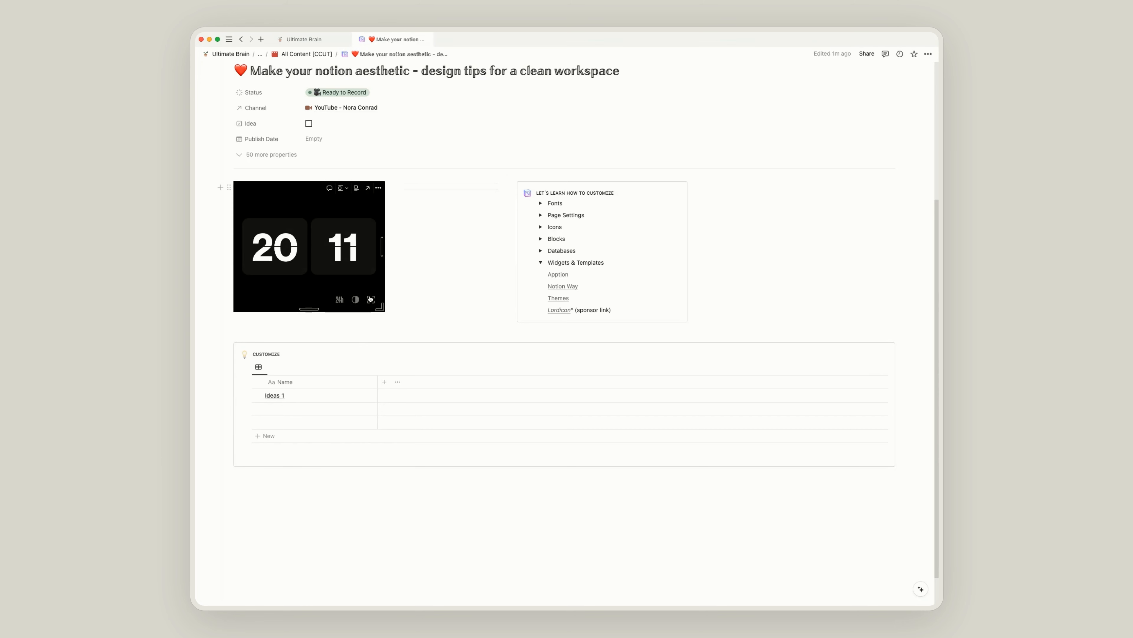
{"action": "left_click", "coordinate": [359, 302]}
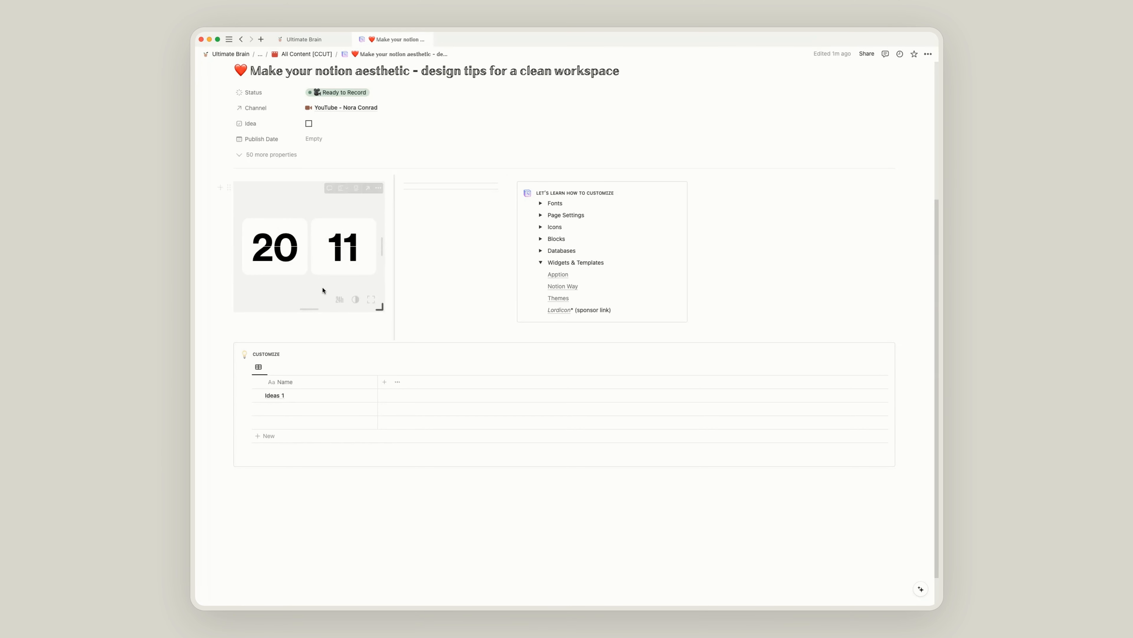
Enlarge the clock widget and delete the column of dividers between the clock and the customization callout
{"action": "left_click_drag", "start_coordinate": [377, 308], "coordinate": [407, 326]}
{"action": "left_click", "coordinate": [415, 285]}
{"action": "key", "text": "BackSpace"}
{"action": "key", "text": "BackSpace"}
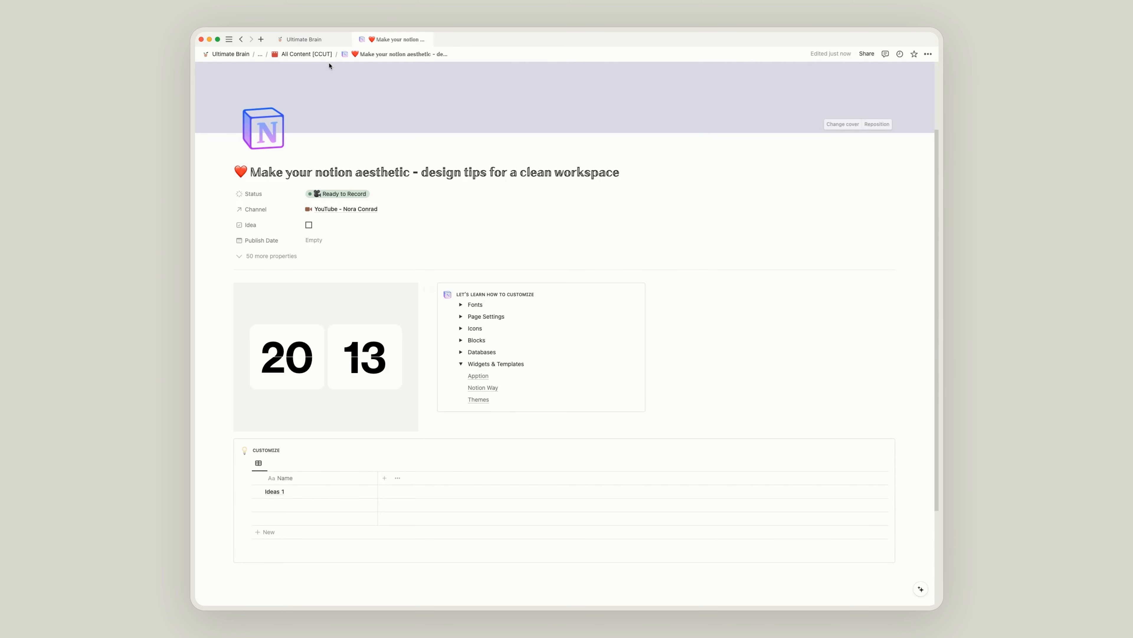
Review the Ultimate Brain page, open the Creator's Companion page and look over its views and channels
{"action": "left_click", "coordinate": [304, 40]}
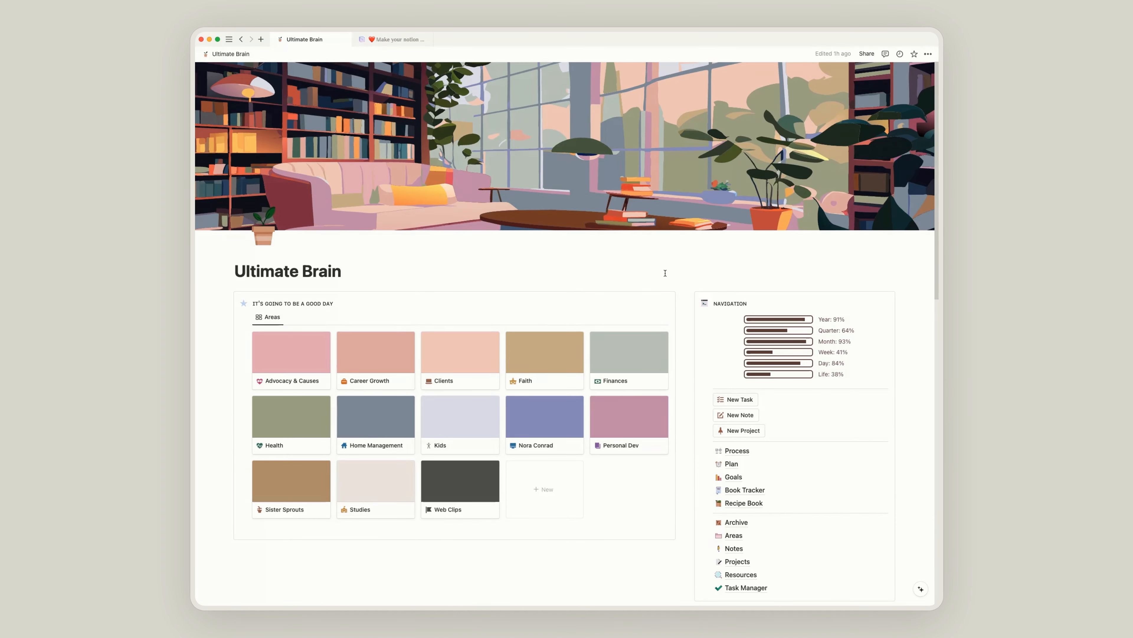
{"action": "scroll", "coordinate": [665, 273], "scroll_direction": "down", "scroll_amount": 1}
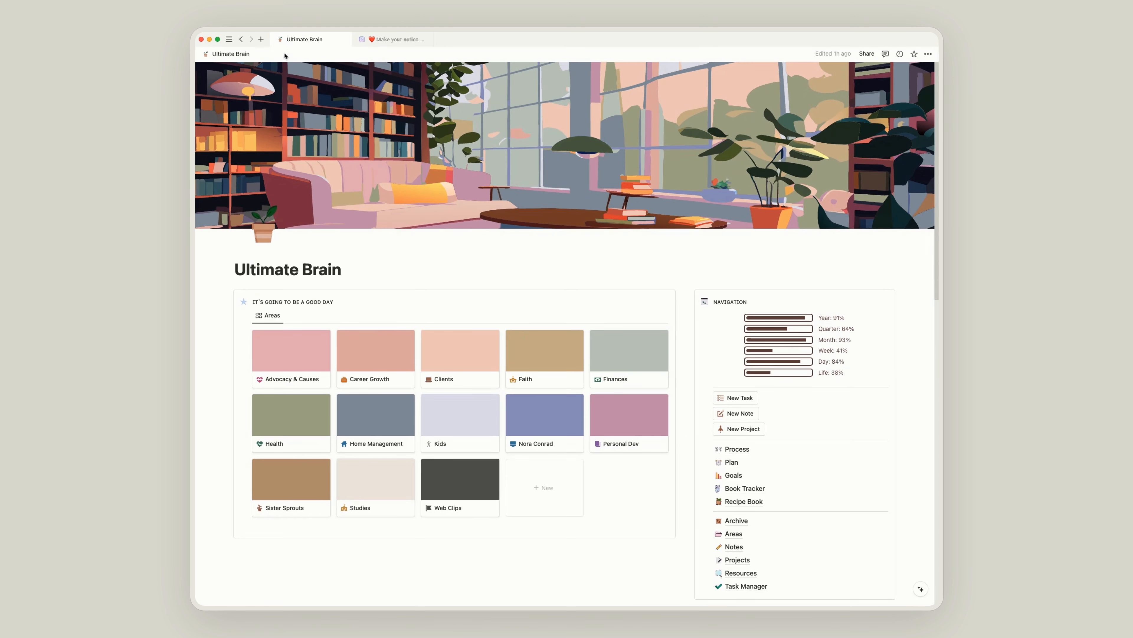
{"action": "left_click", "coordinate": [227, 40]}
{"action": "left_click", "coordinate": [232, 160]}
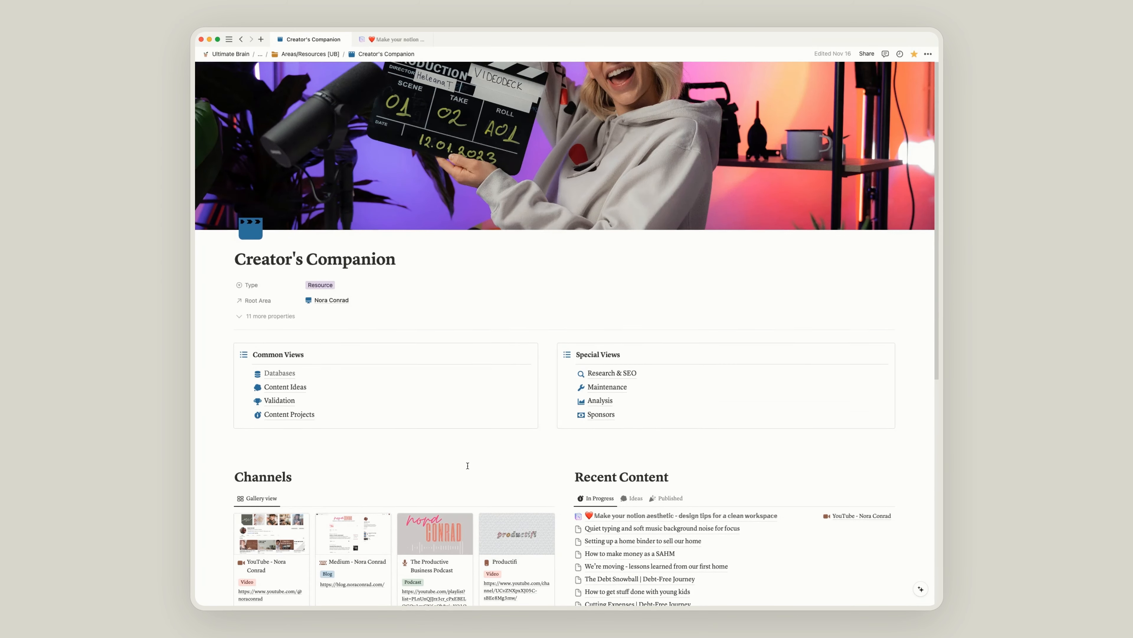
{"action": "scroll", "coordinate": [468, 466], "scroll_direction": "down", "scroll_amount": 10}
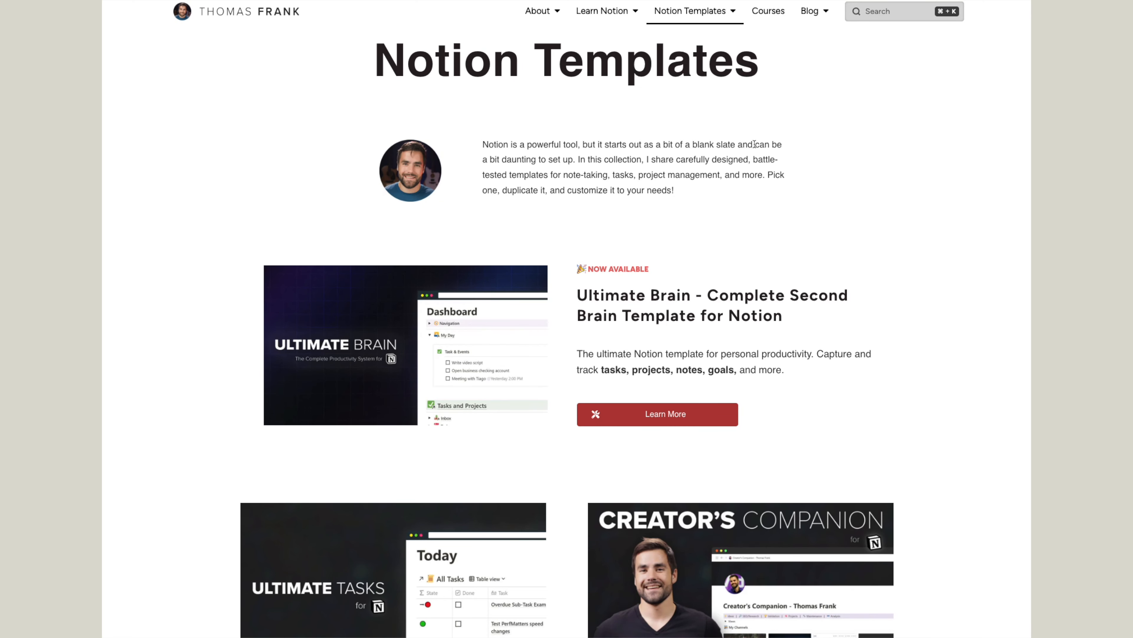
Examine the Ultimate Brain, Ultimate Tasks and Creator's Companion templates on the Notion Templates website
{"action": "scroll", "coordinate": [755, 143], "scroll_direction": "down", "scroll_amount": 5}
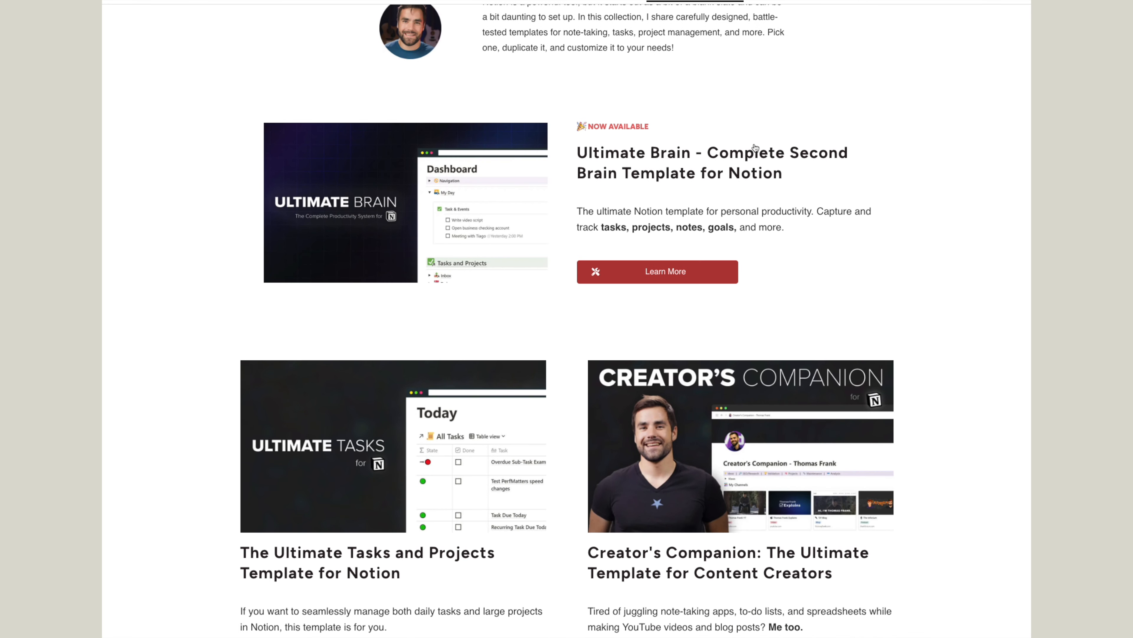
{"action": "scroll", "coordinate": [755, 147], "scroll_direction": "down", "scroll_amount": 5}
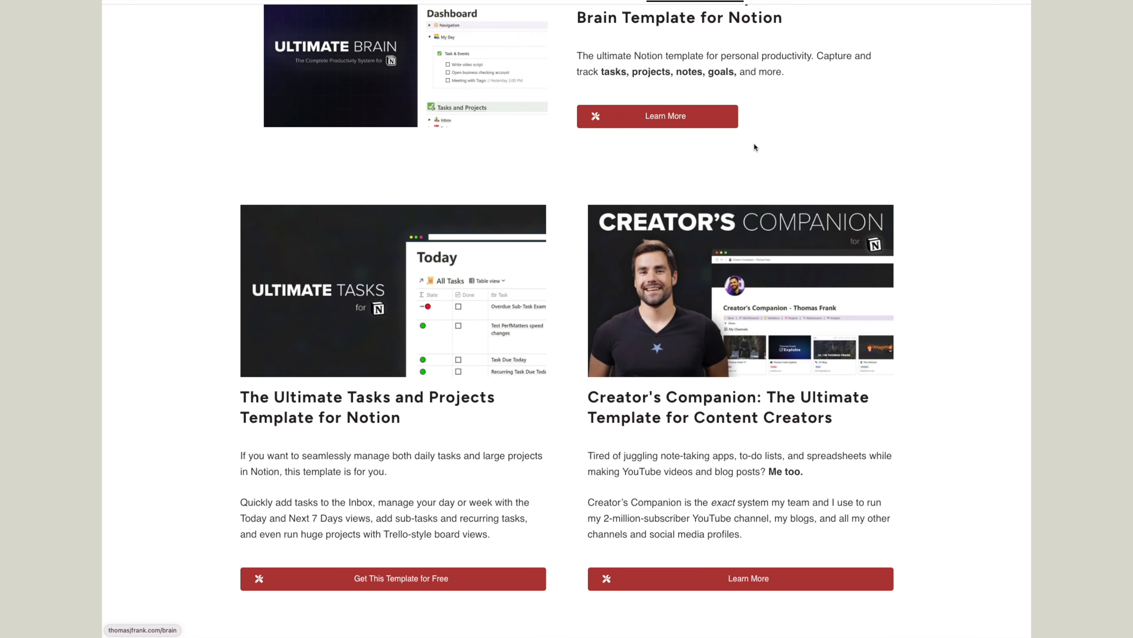
{"action": "scroll", "coordinate": [755, 147], "scroll_direction": "up", "scroll_amount": 8}
{"action": "left_click", "coordinate": [676, 354]}
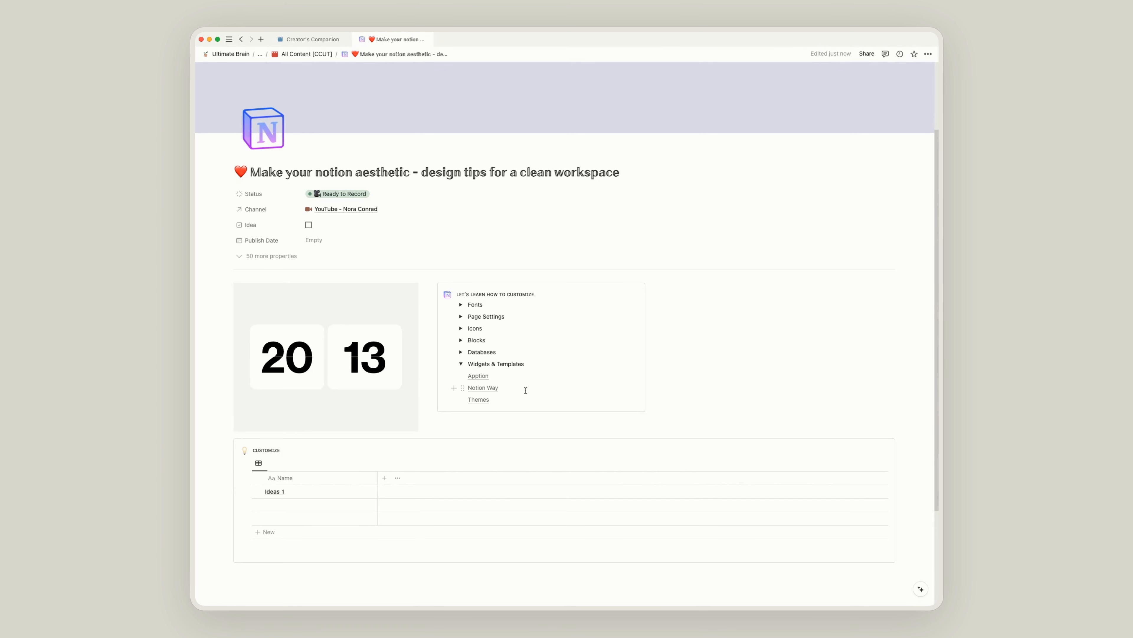
Collapse the Widgets & Templates toggle in the customization callout on the design tips page
{"action": "left_click", "coordinate": [460, 363]}
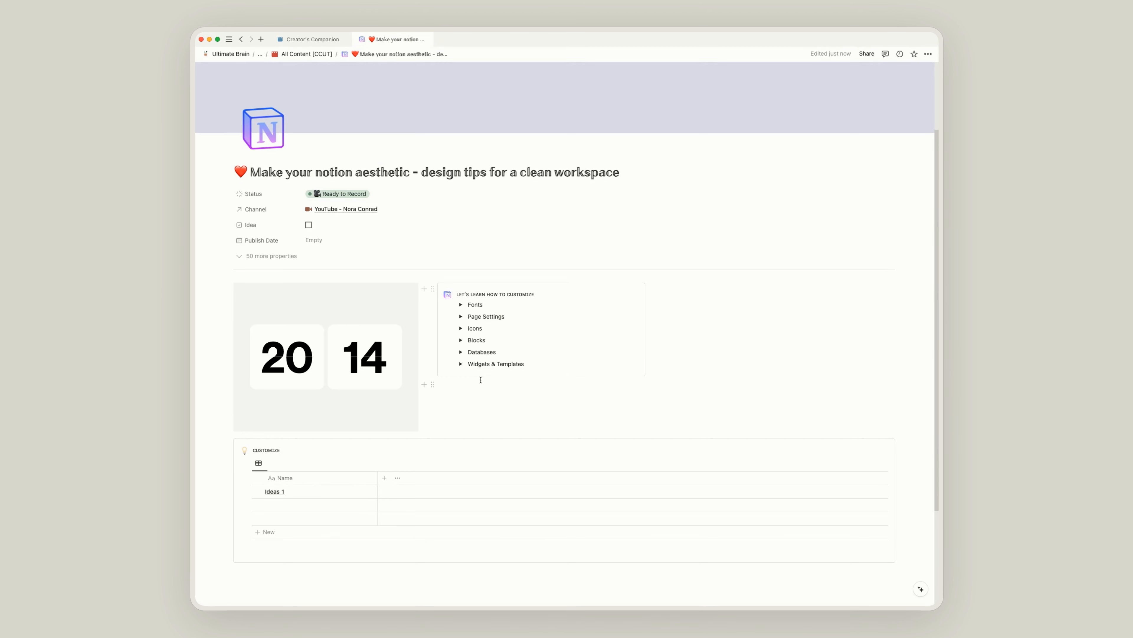
{"action": "scroll", "coordinate": [480, 380], "scroll_direction": "up", "scroll_amount": 4}
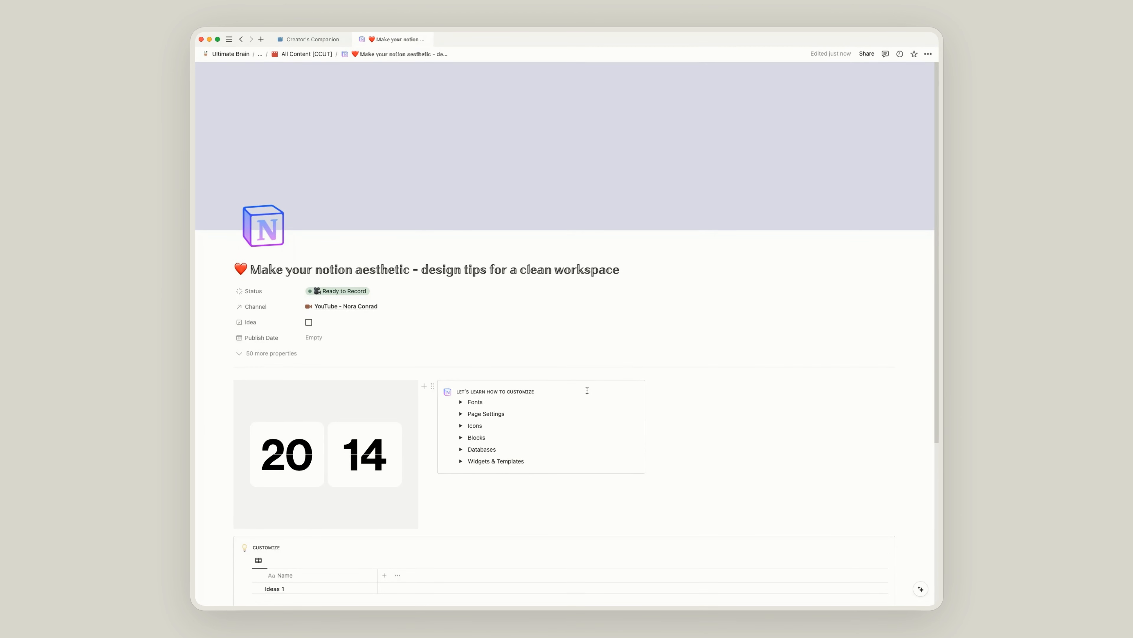